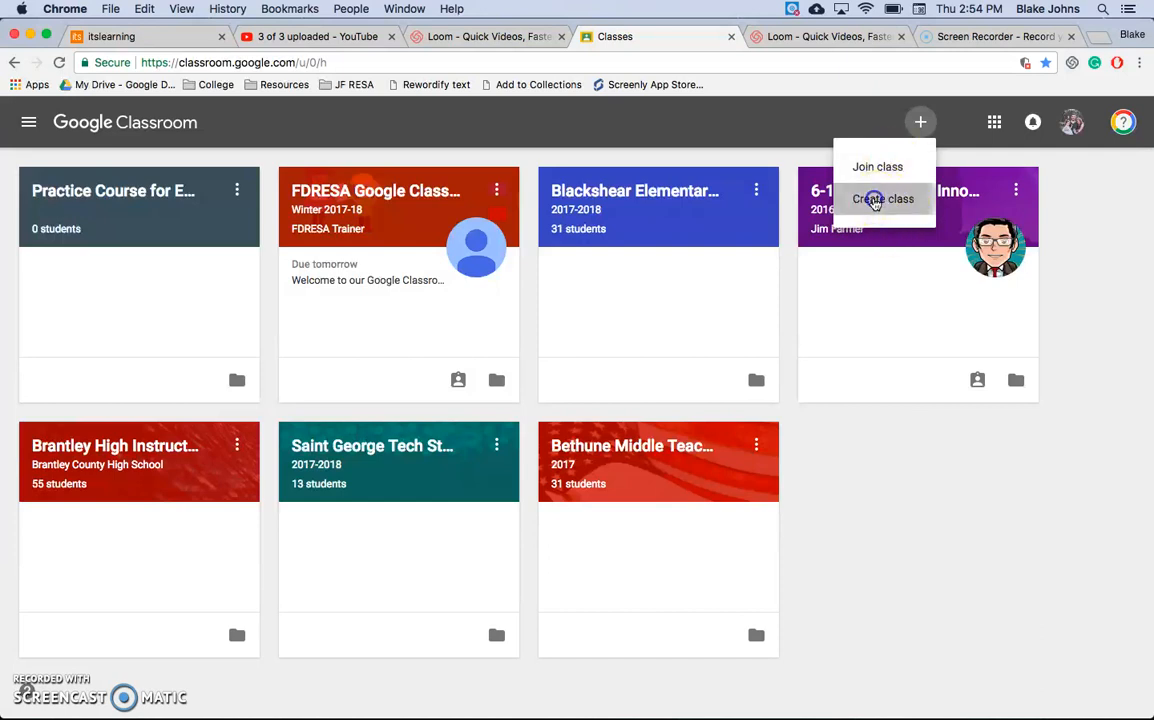
Step: View the form for creating a class, dismiss it, and open the existing Practice Course for EDU L1 class
left_click(879, 200)
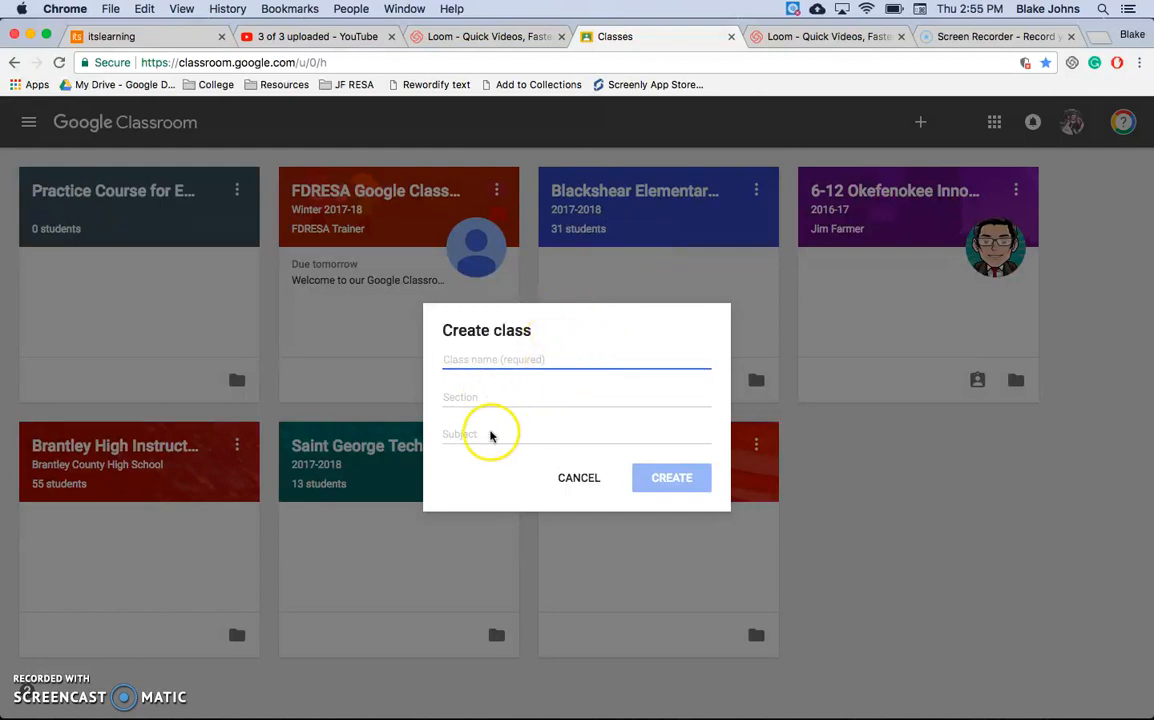
left_click(585, 479)
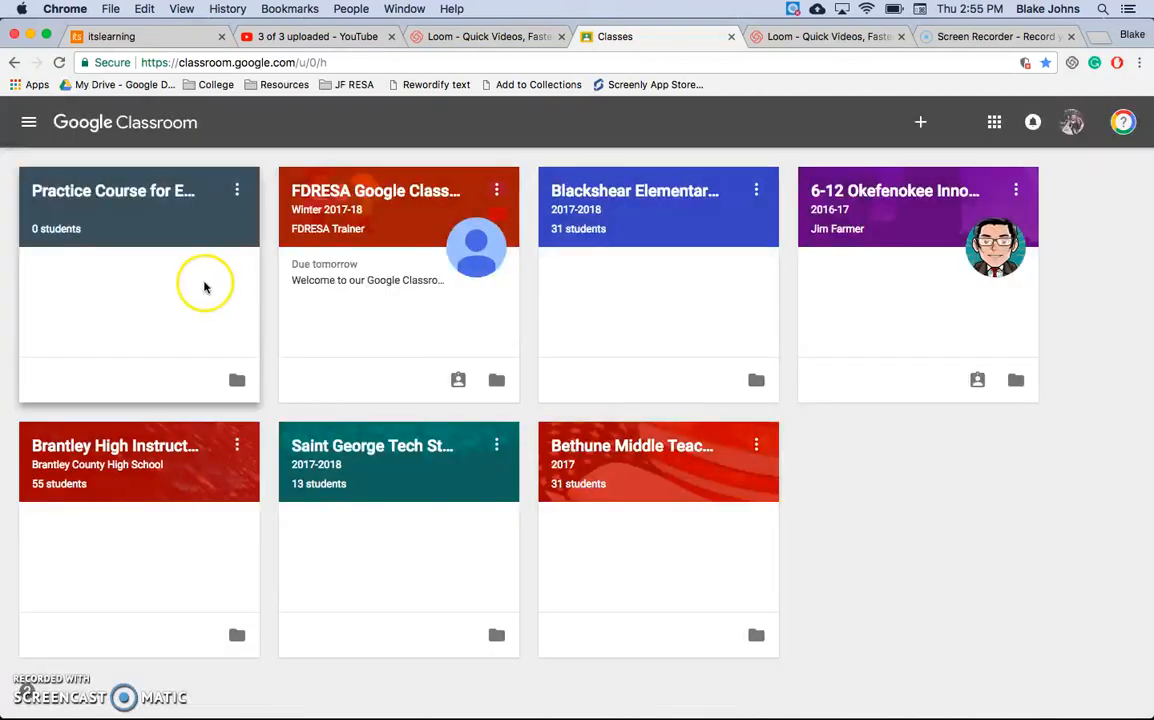
left_click(158, 195)
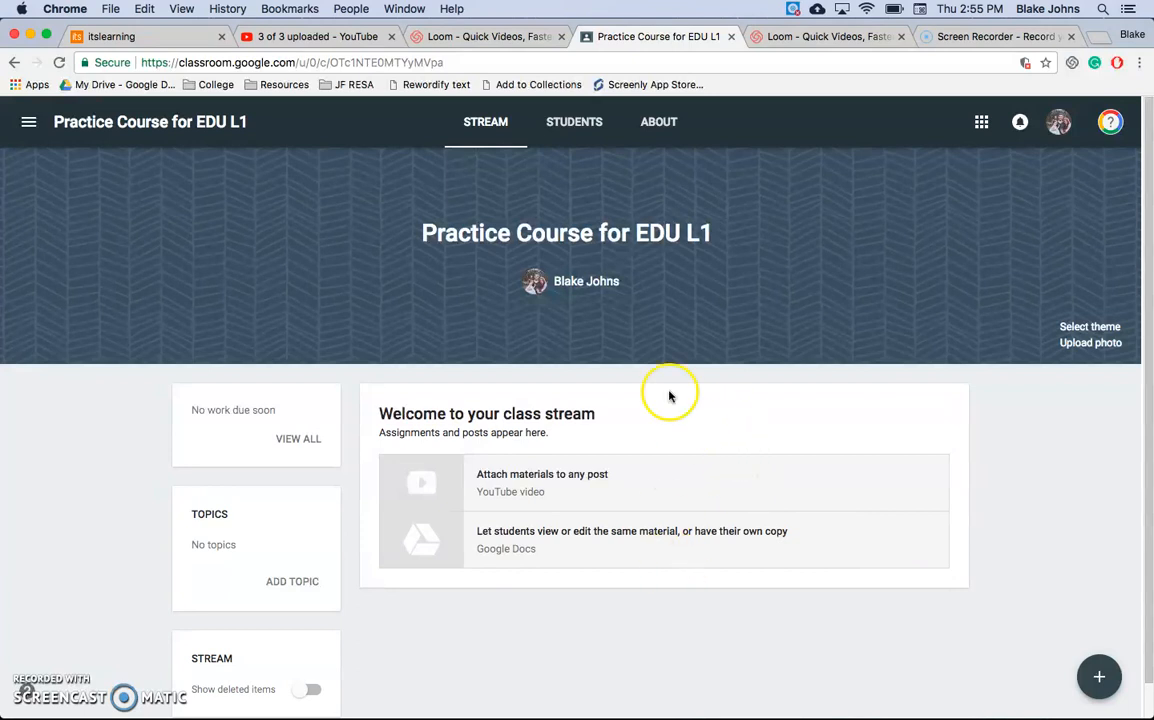
Step: View the class code full screen from the class's student settings, and exclude the class from guardian email summaries
left_click(574, 138)
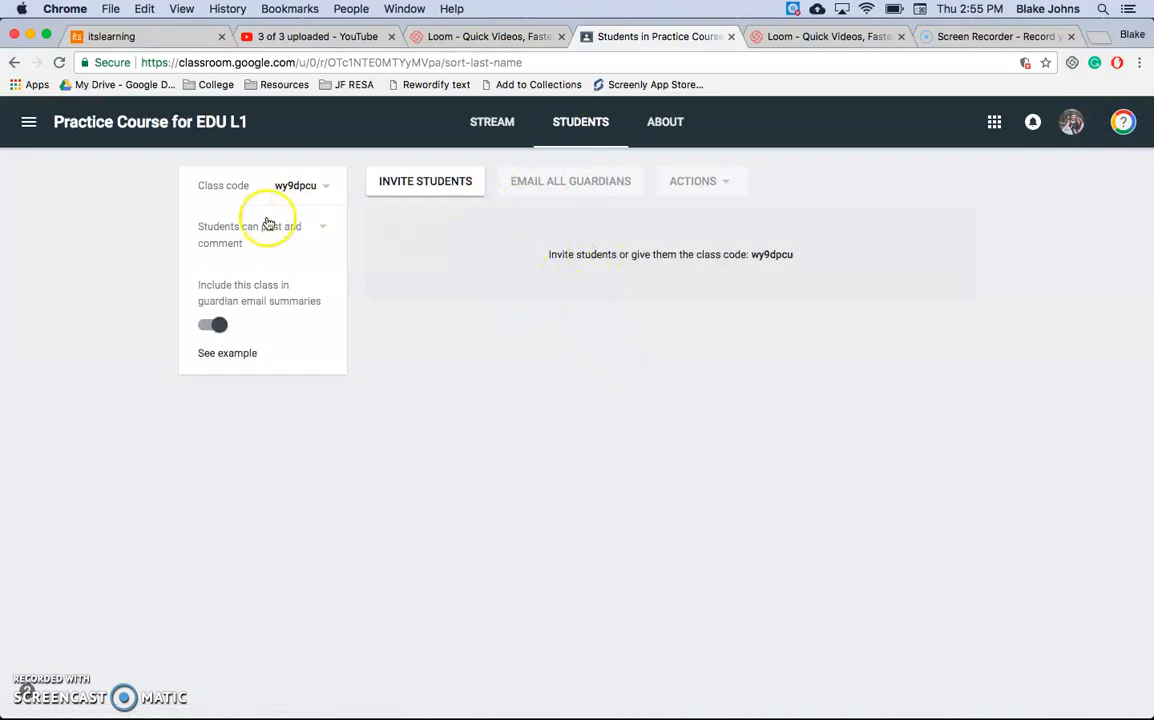
left_click(324, 185)
left_click(302, 222)
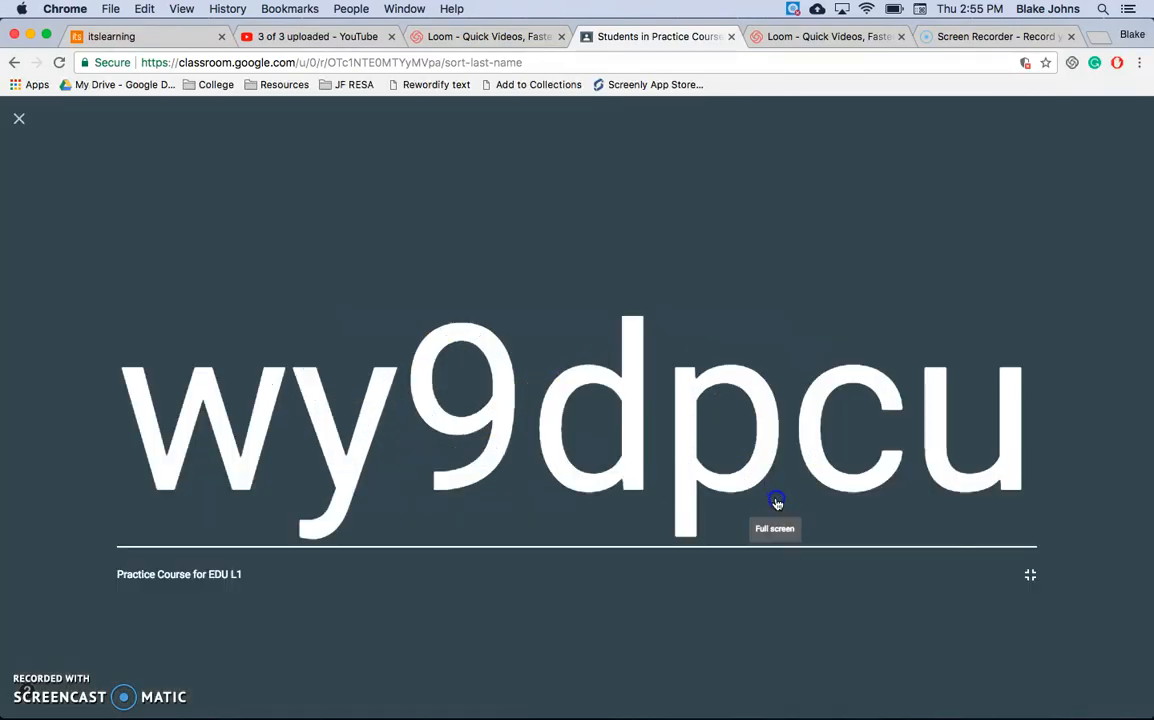
left_click(774, 496)
left_click(1030, 575)
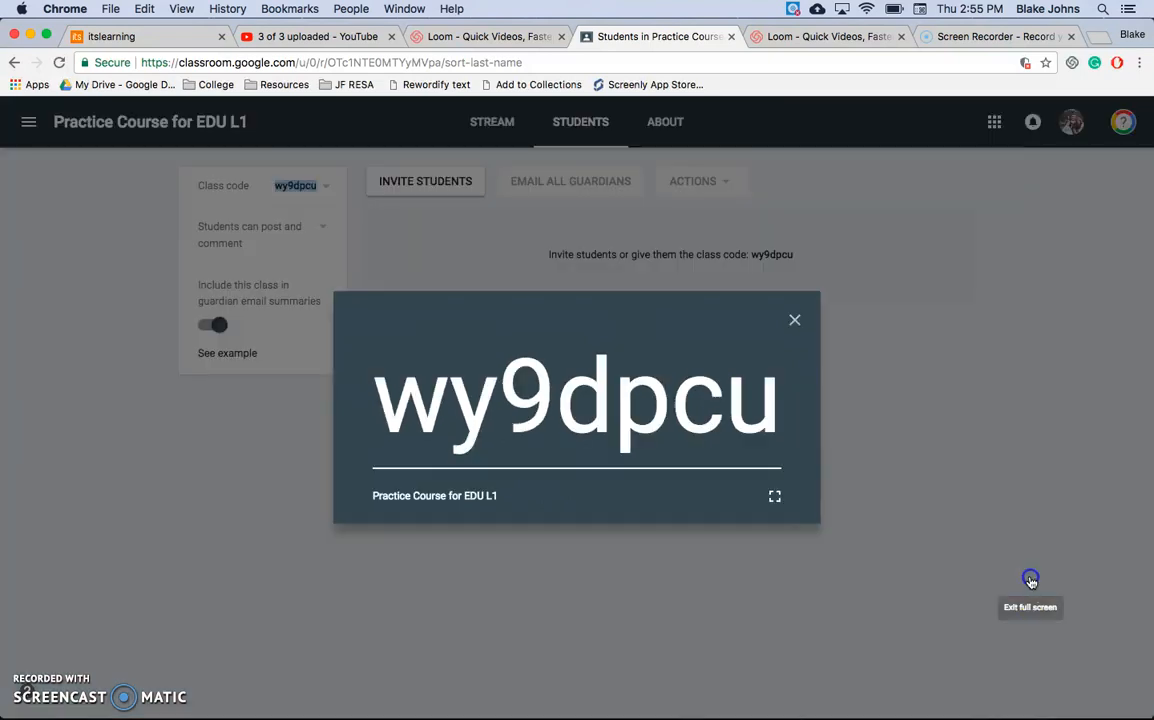
left_click(794, 320)
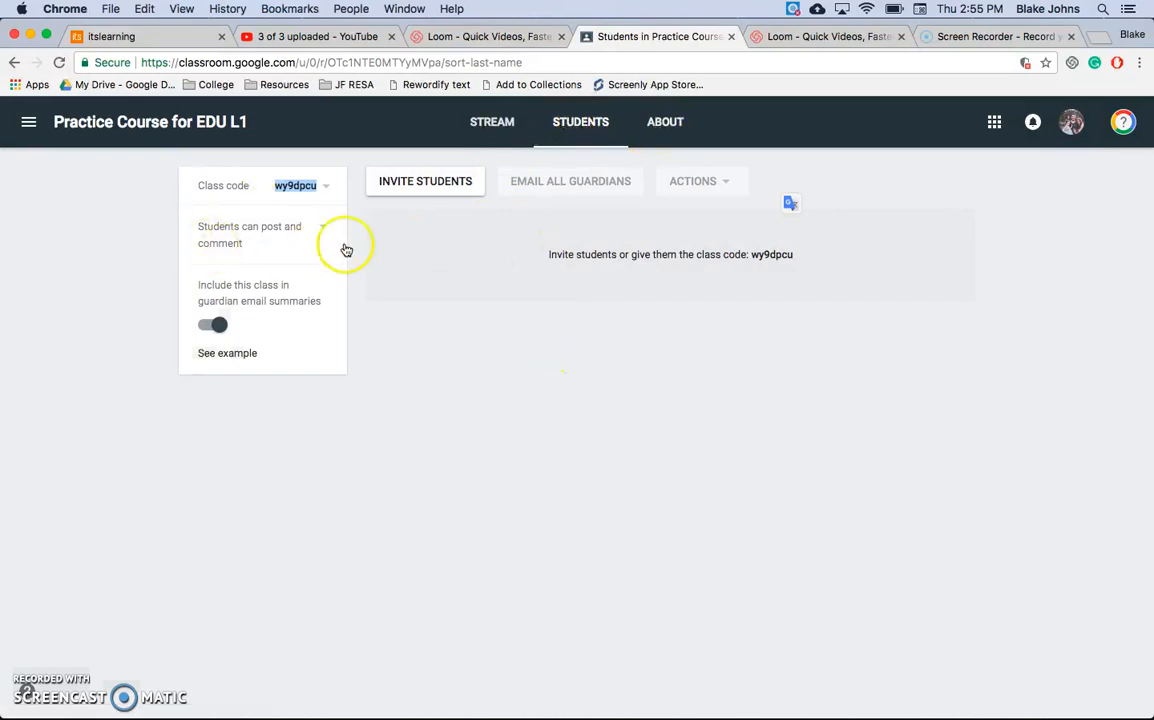
left_click(222, 325)
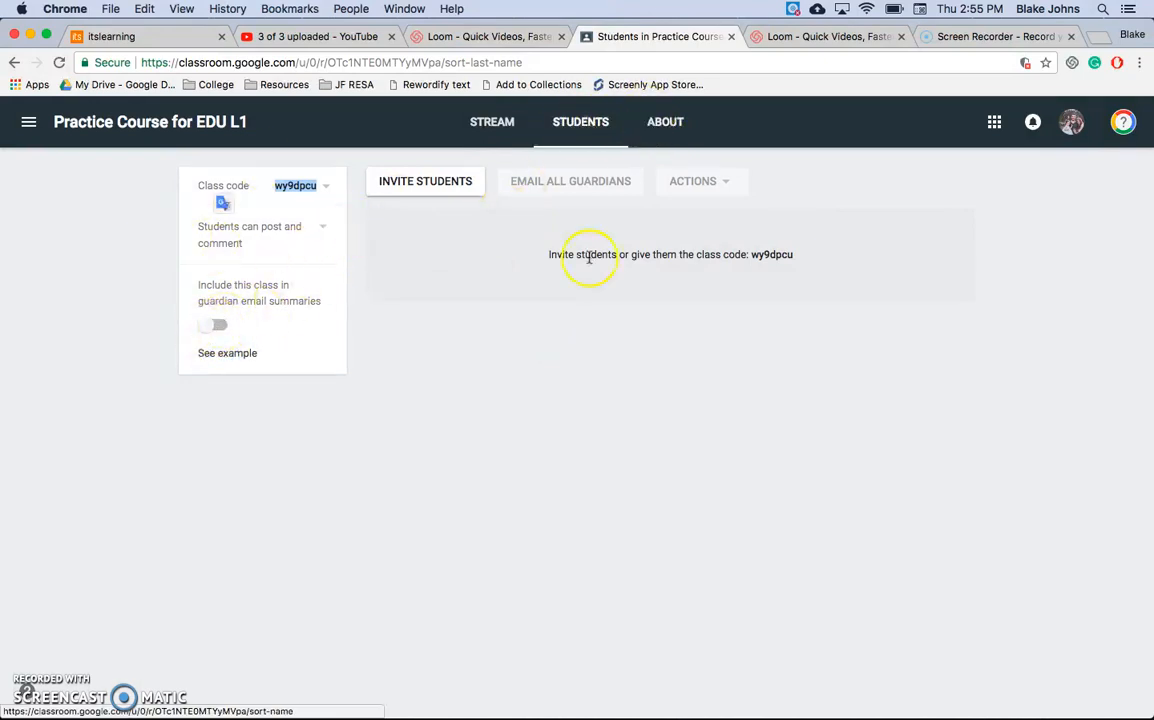
Step: Start a class material titled Syllabus on the About page and look through the Google Drive sources for attaching a file
left_click(667, 127)
left_click(619, 274)
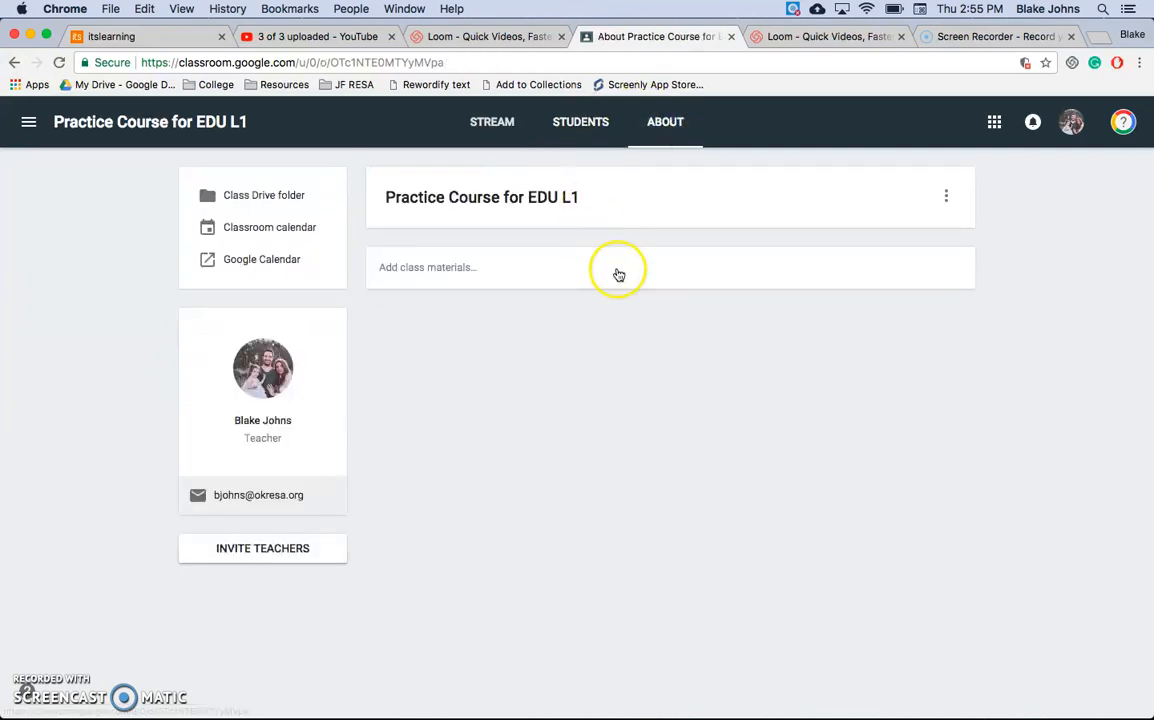
left_click(475, 279)
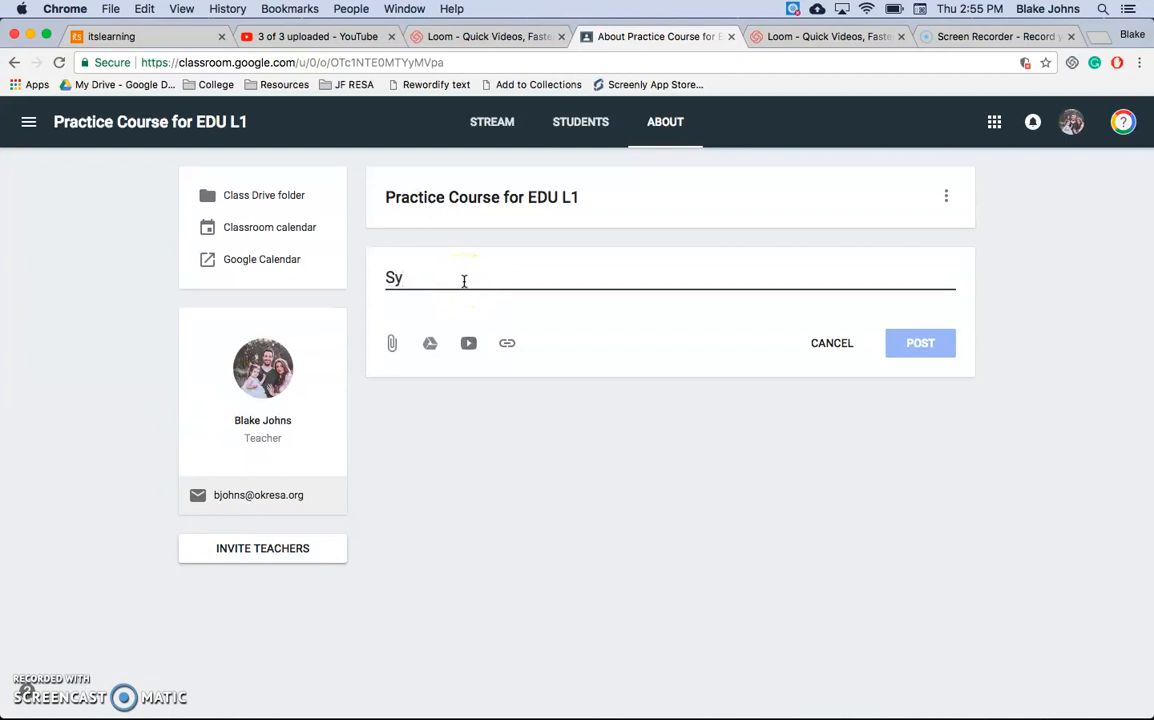
left_click(430, 343)
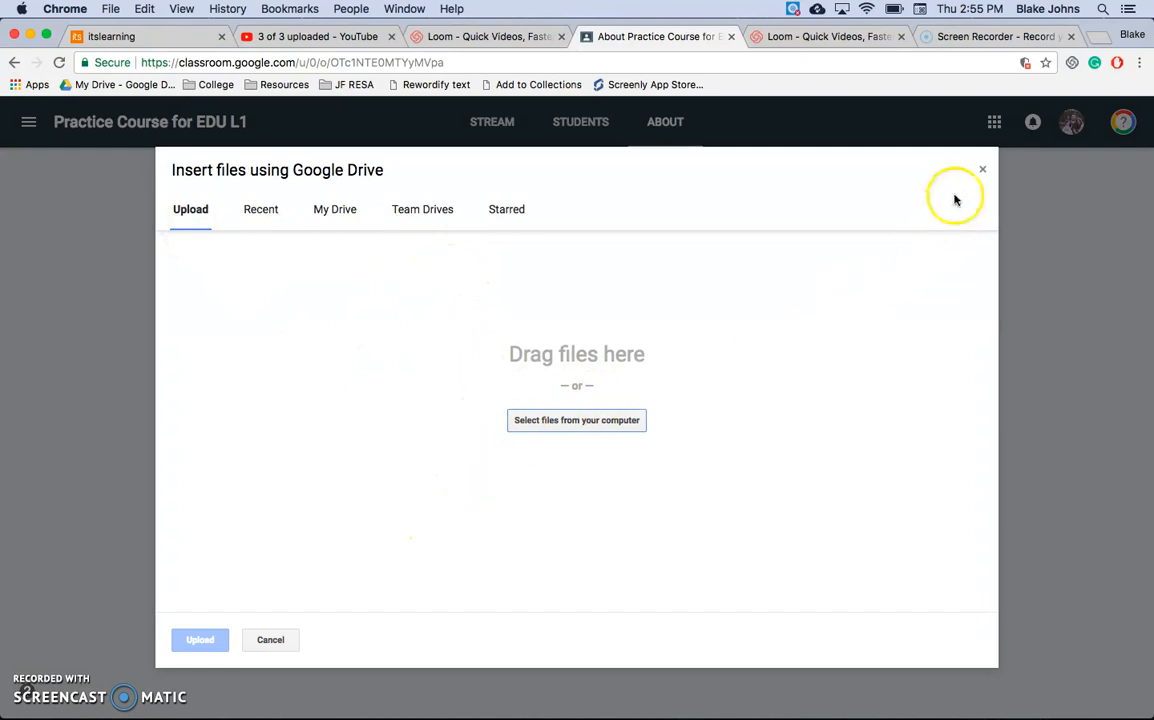
left_click(330, 215)
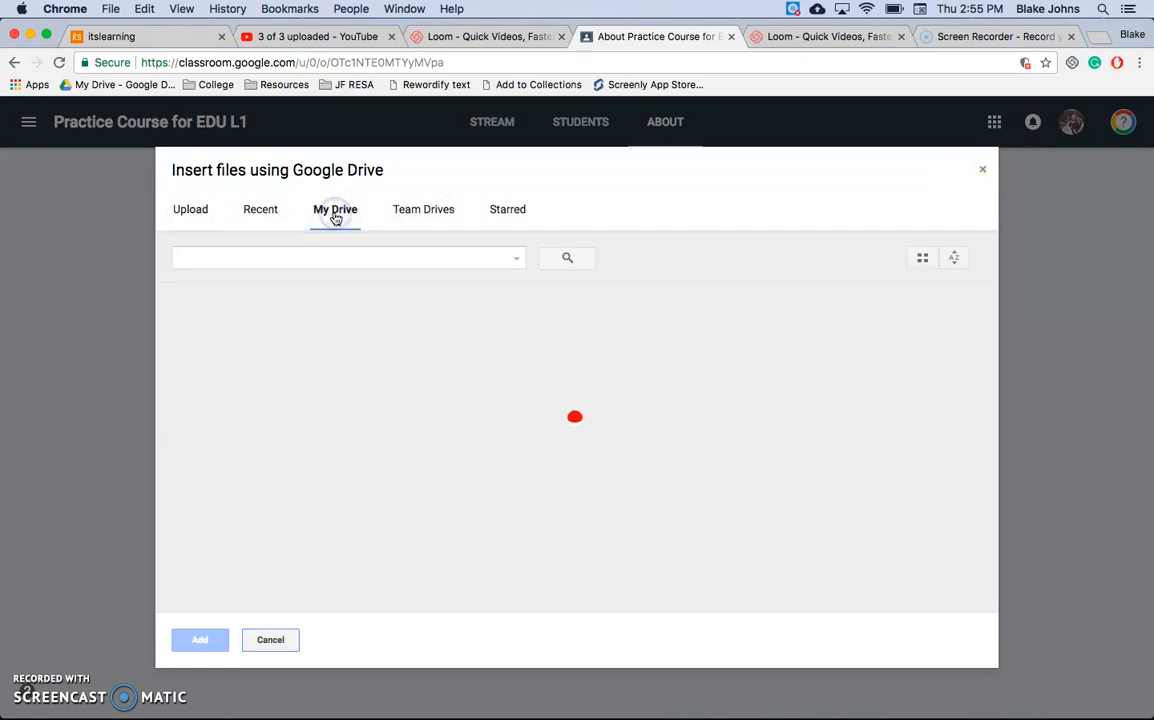
left_click(200, 207)
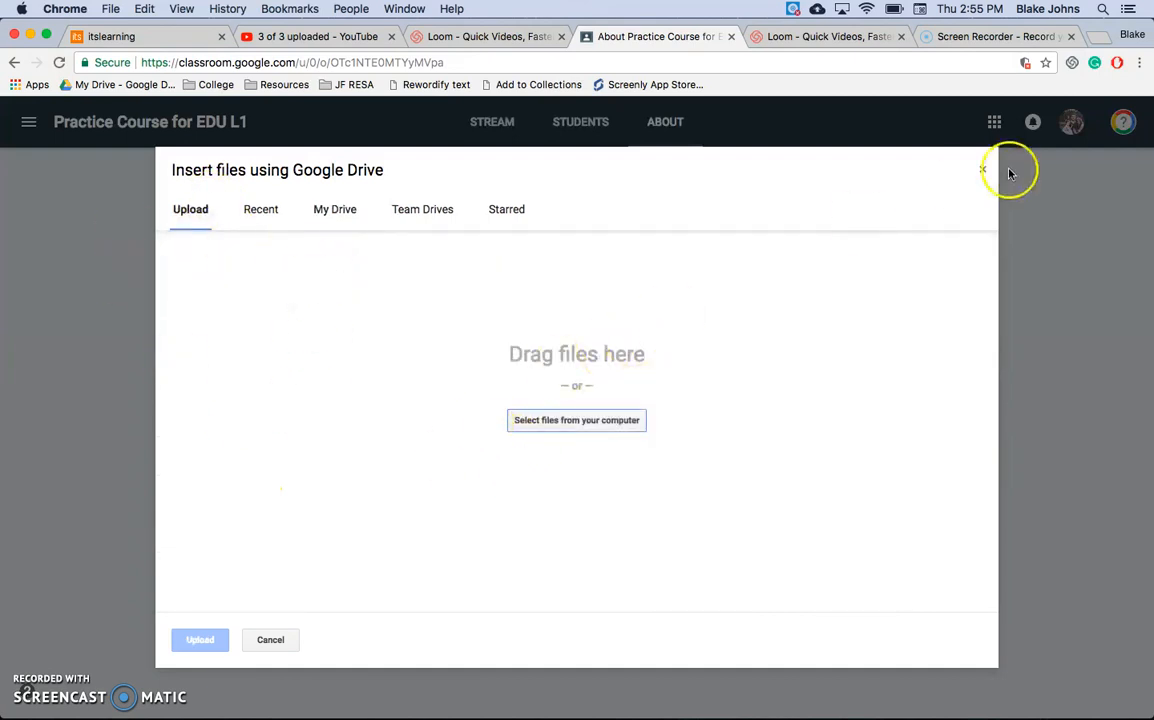
left_click(981, 167)
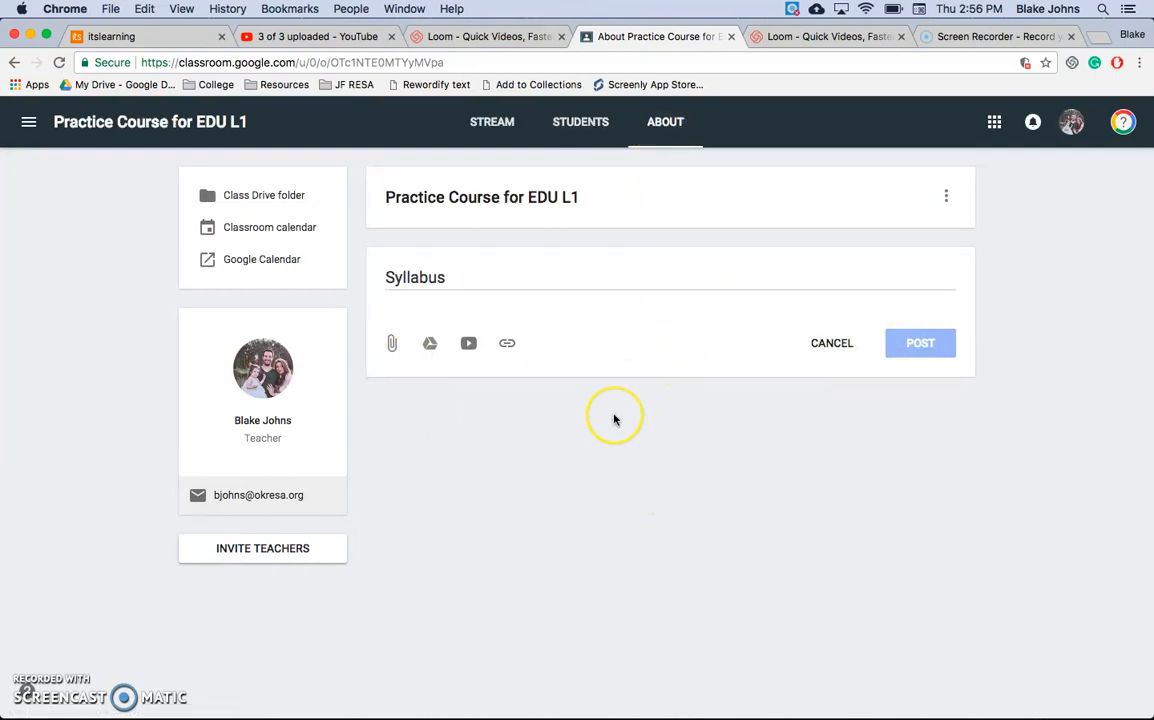
Step: View the class Drive folder, and open the course's Classroom calendar with its list of classes to filter by
left_click(293, 197)
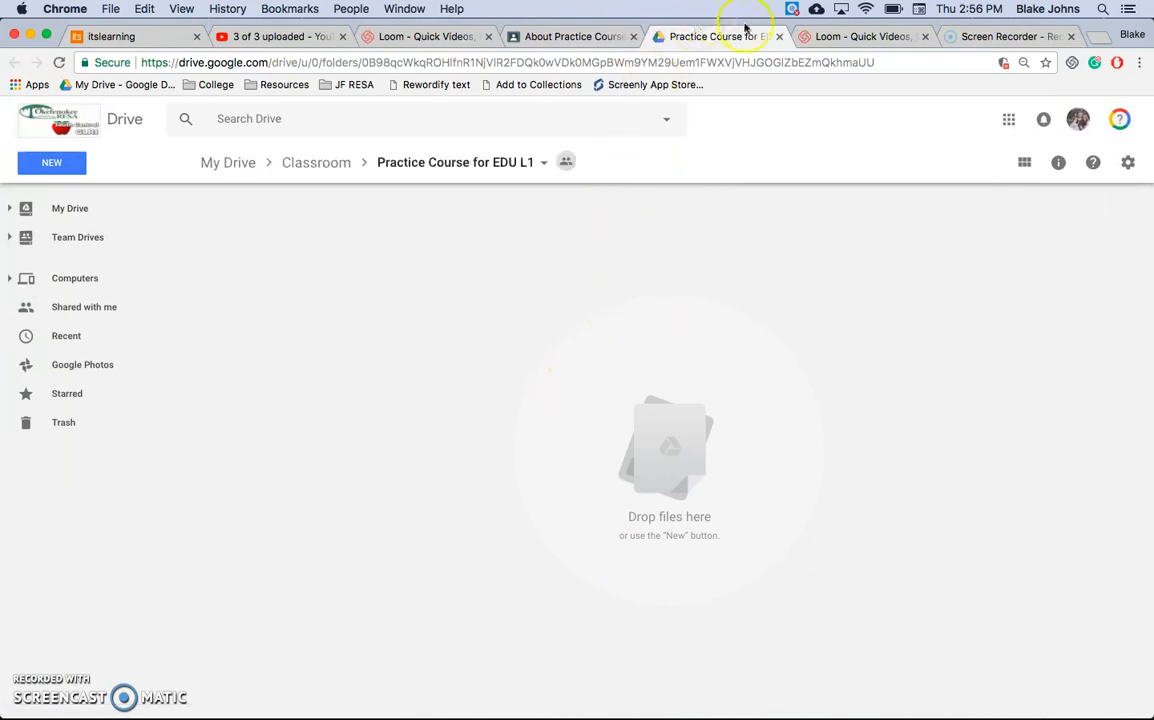
left_click(588, 37)
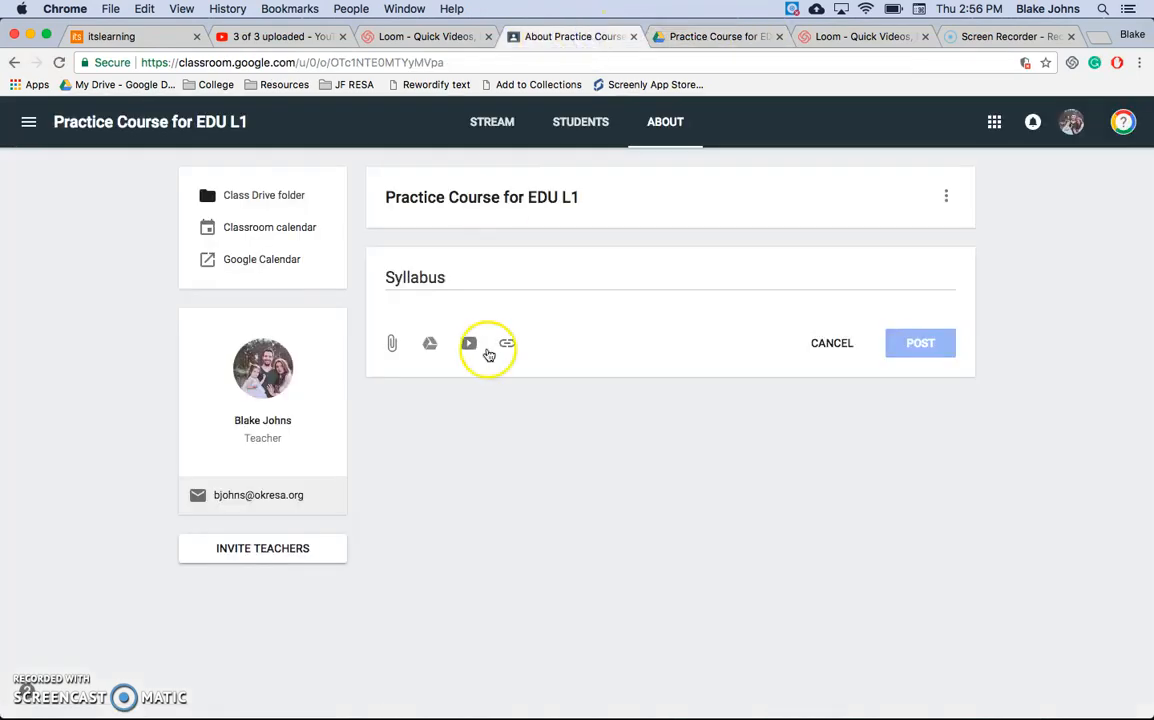
left_click(298, 235)
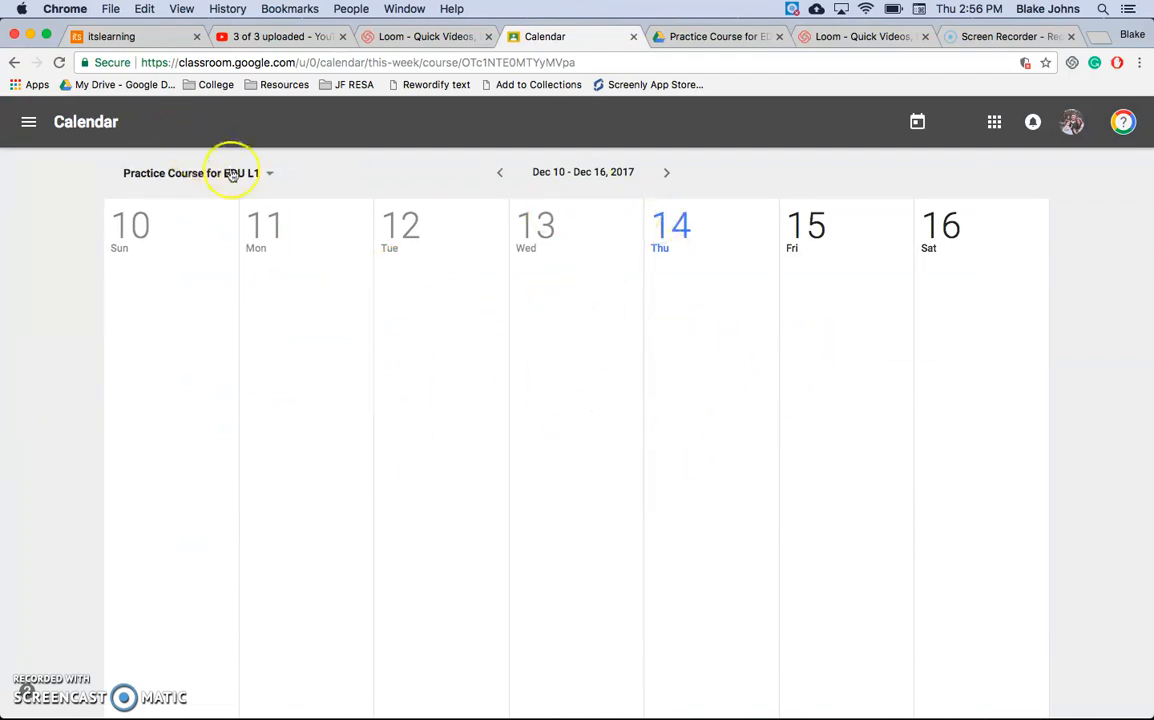
left_click(266, 177)
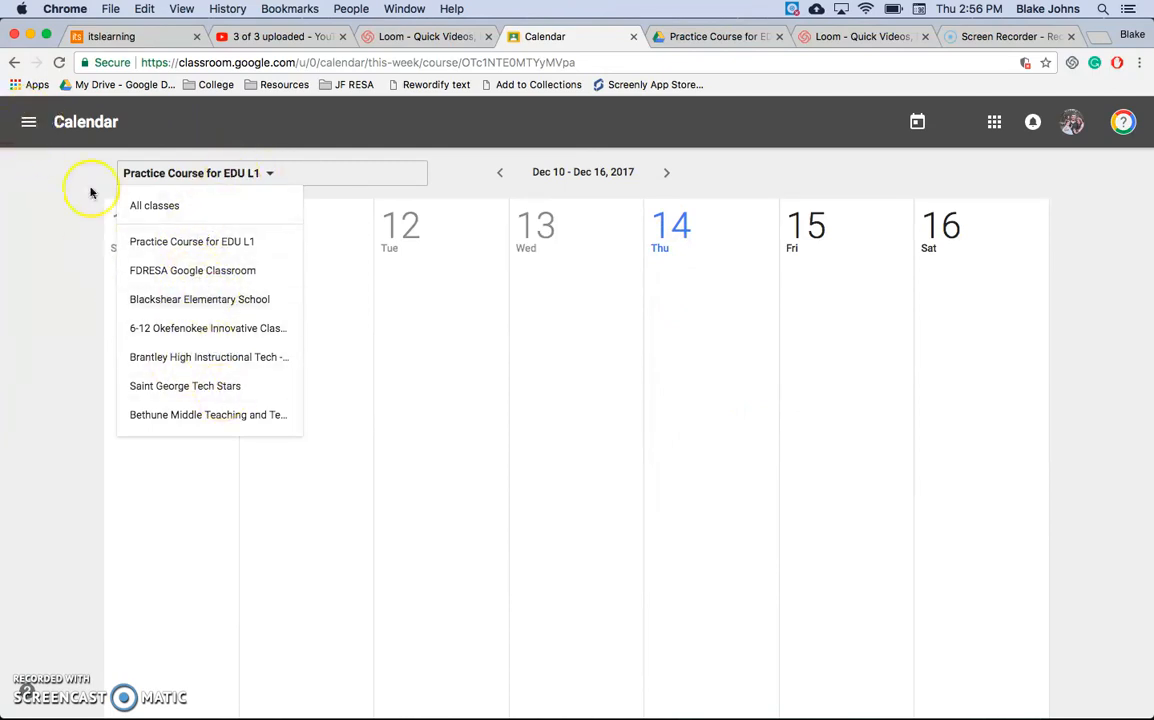
Step: Return from the calendar to the Practice Course for EDU L1 class and its About page
left_click(27, 127)
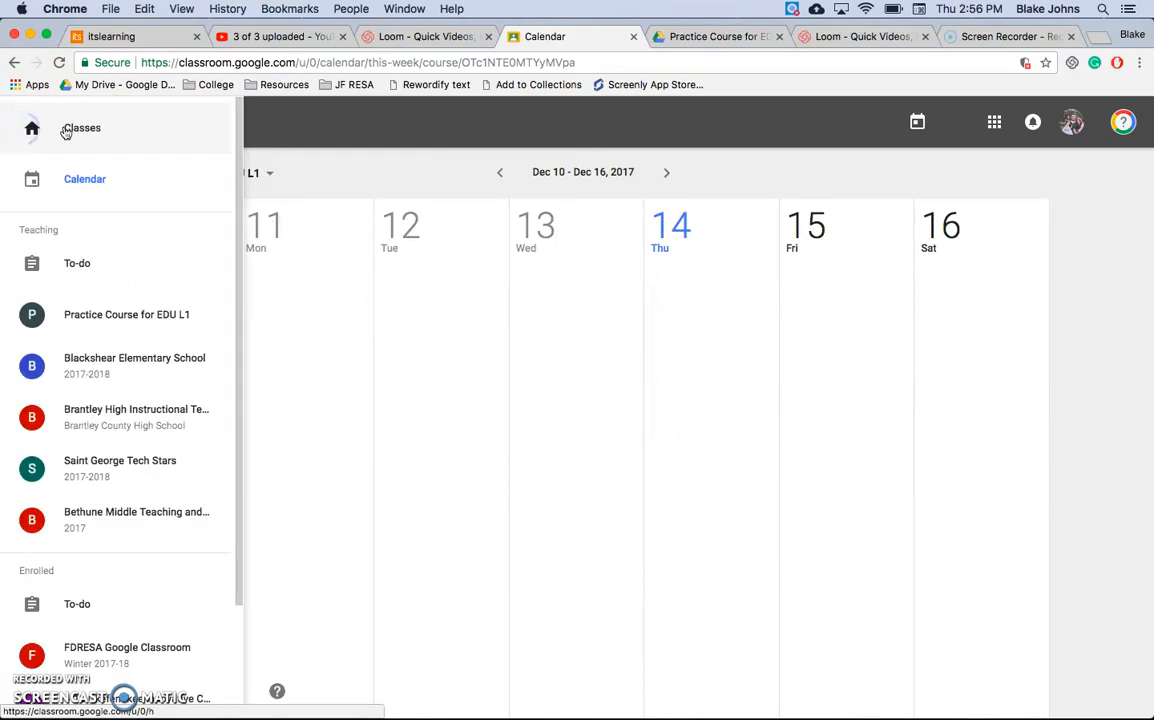
left_click(66, 130)
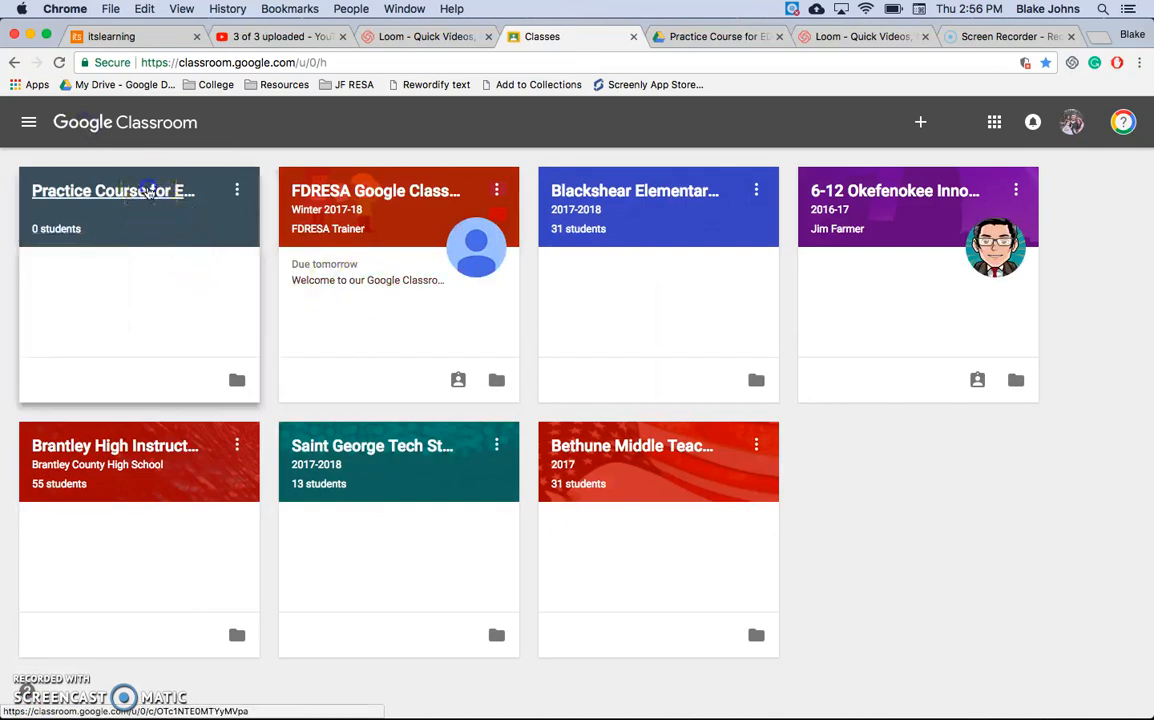
left_click(148, 192)
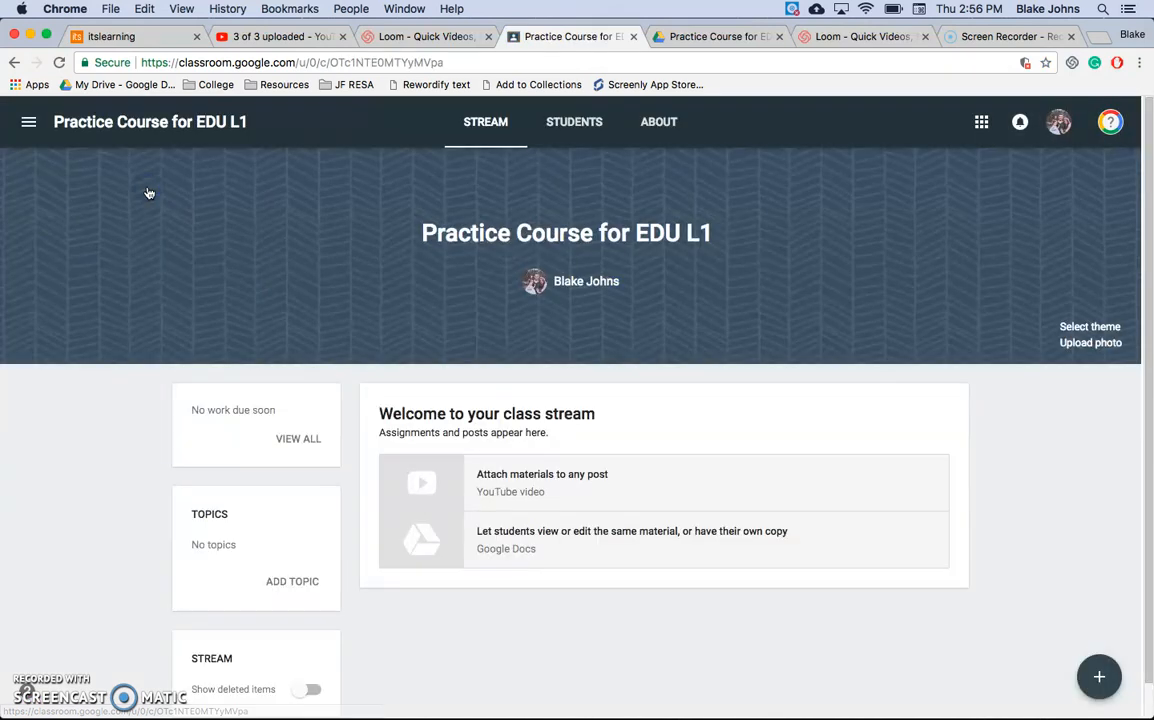
left_click(656, 124)
left_click(279, 229)
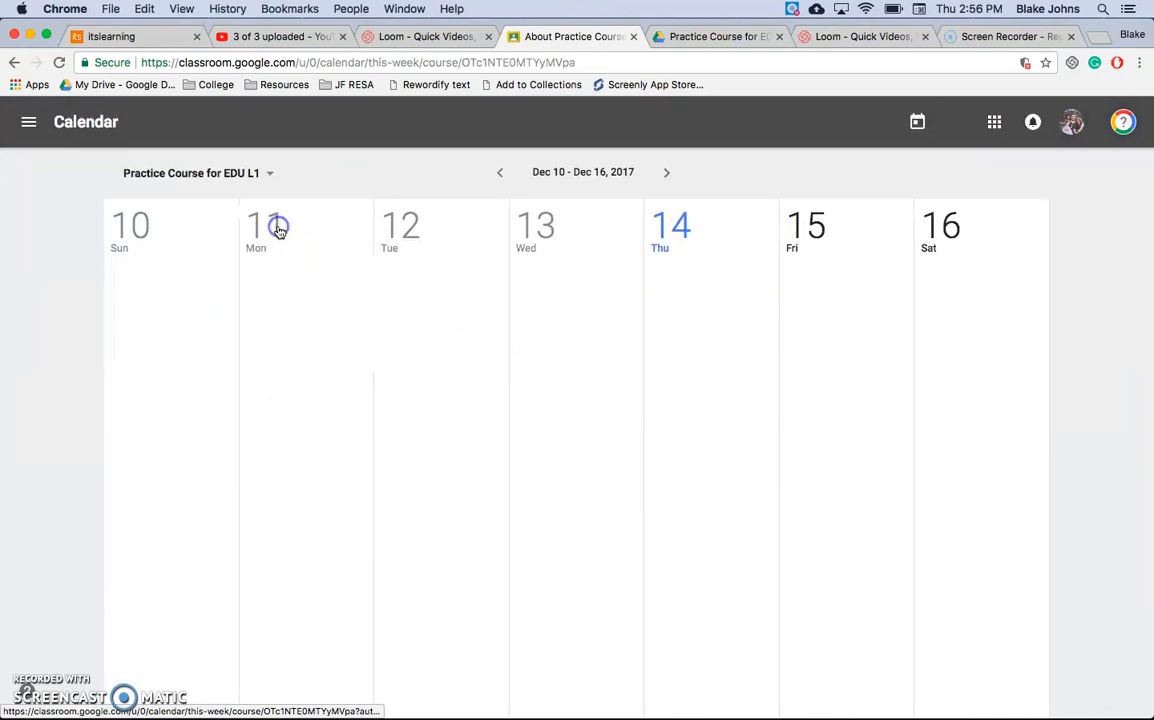
left_click(16, 63)
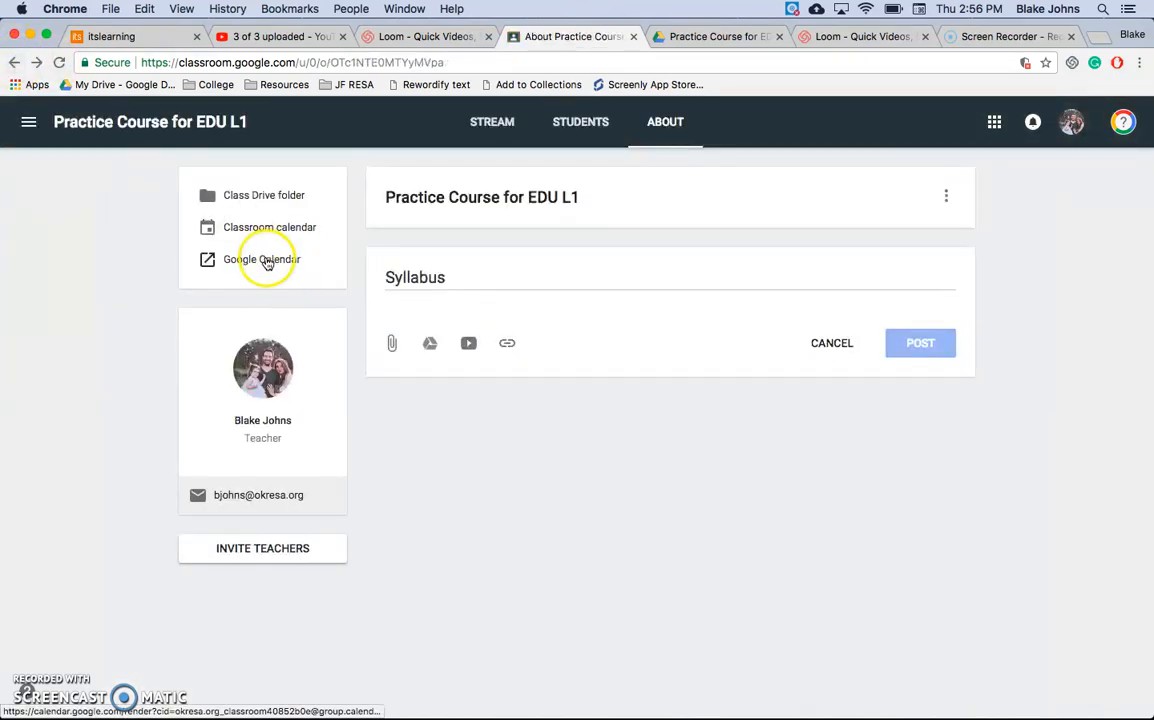
Step: Open the class's Google Calendar, look through the calendar list for the course's entry, and return to the class's About page
left_click(265, 261)
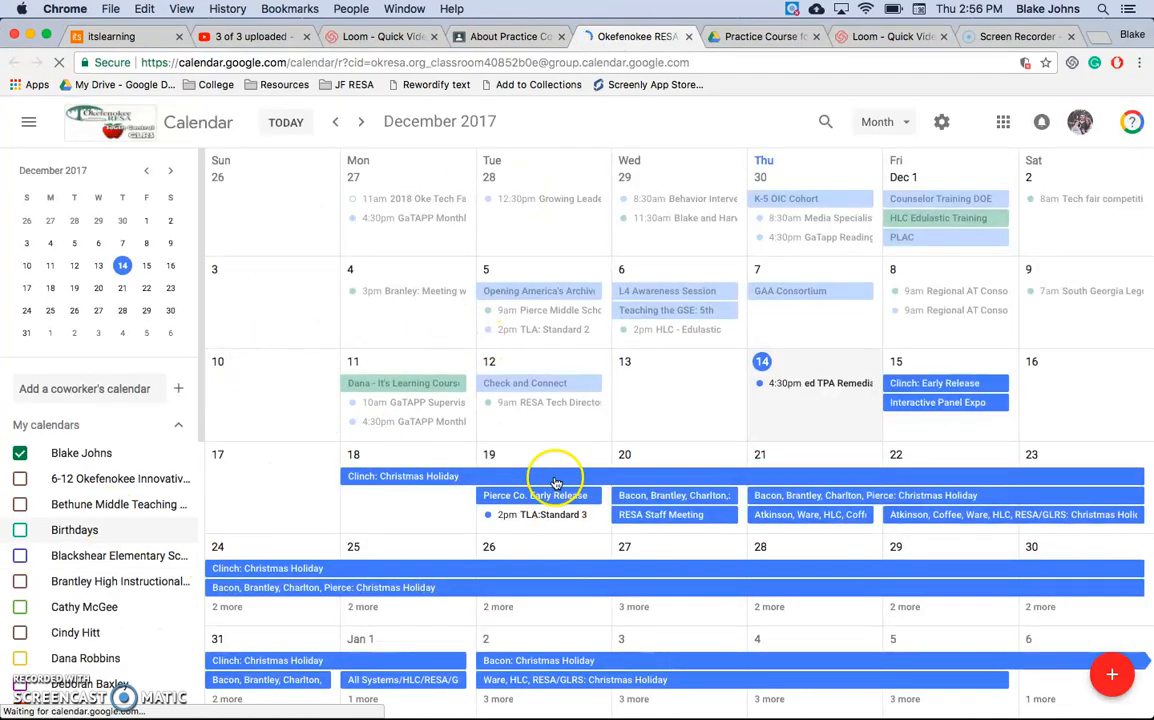
left_click_drag(201, 381, 200, 680)
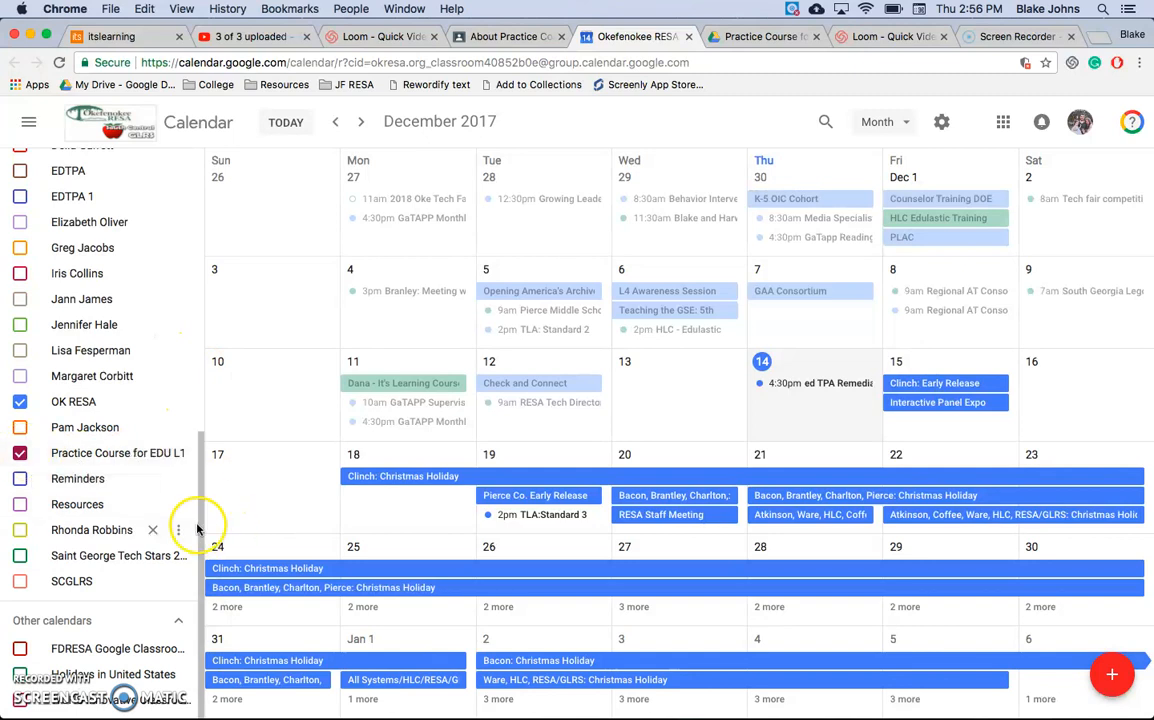
left_click_drag(199, 527, 458, 265)
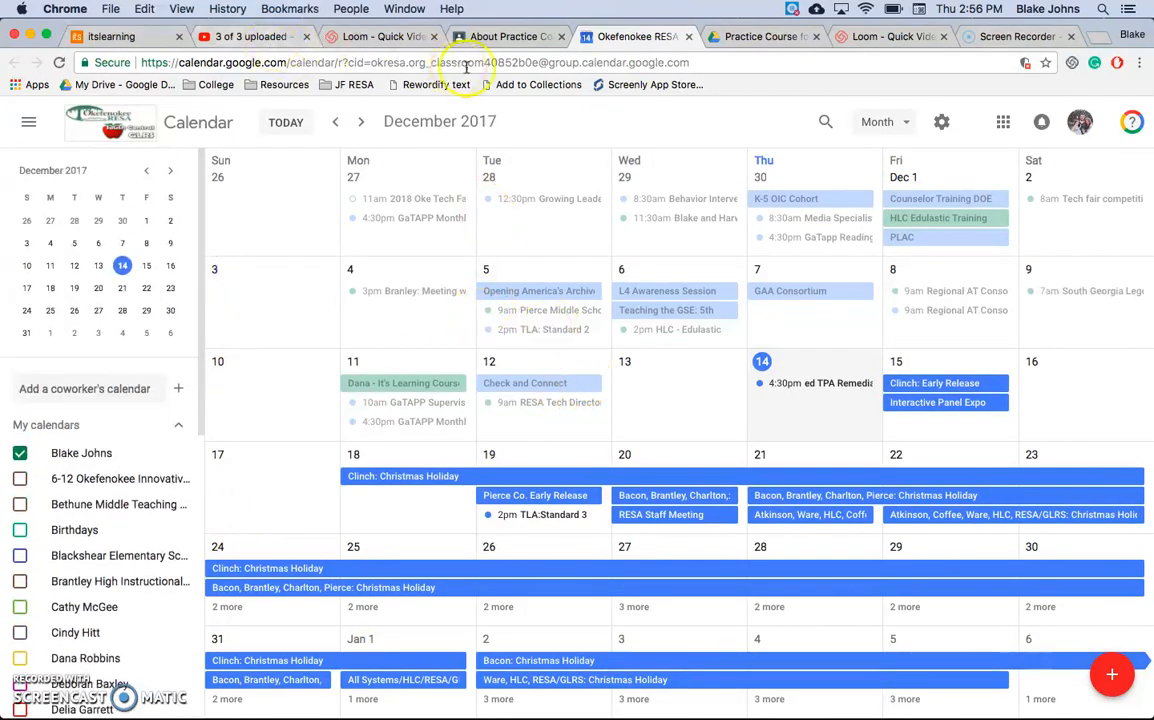
left_click(510, 38)
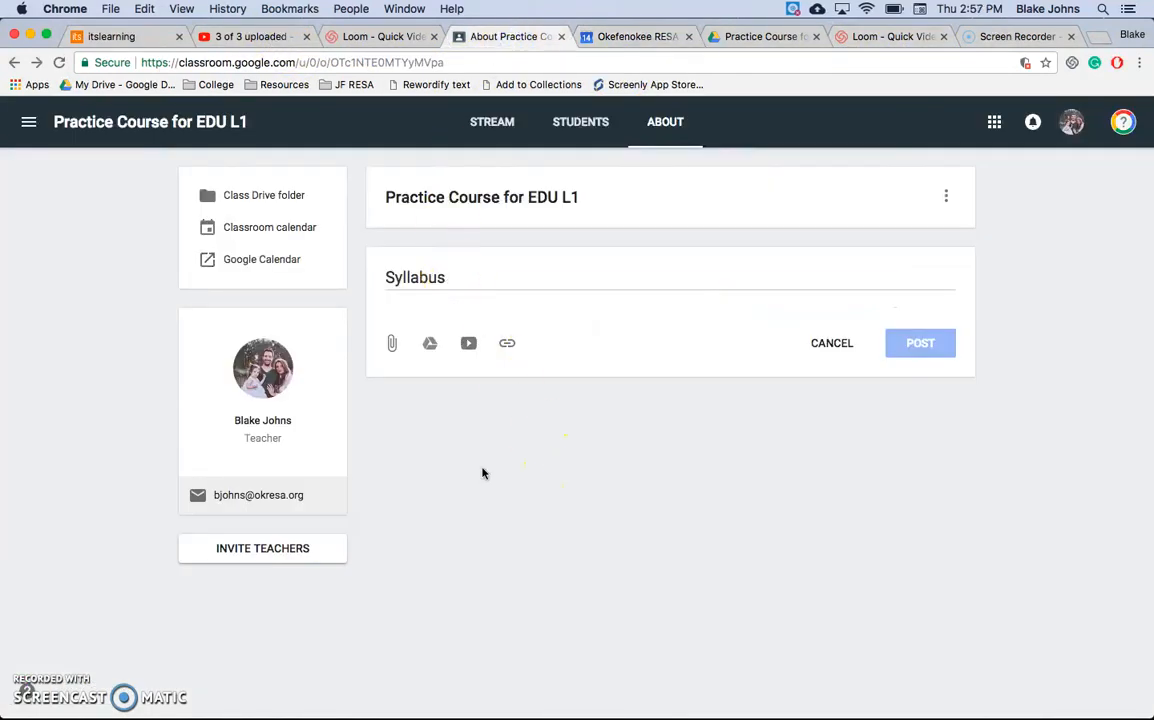
Step: Search for a colleague in the teacher invitation and open an email to the class teacher, closing both without sending anything
left_click(263, 549)
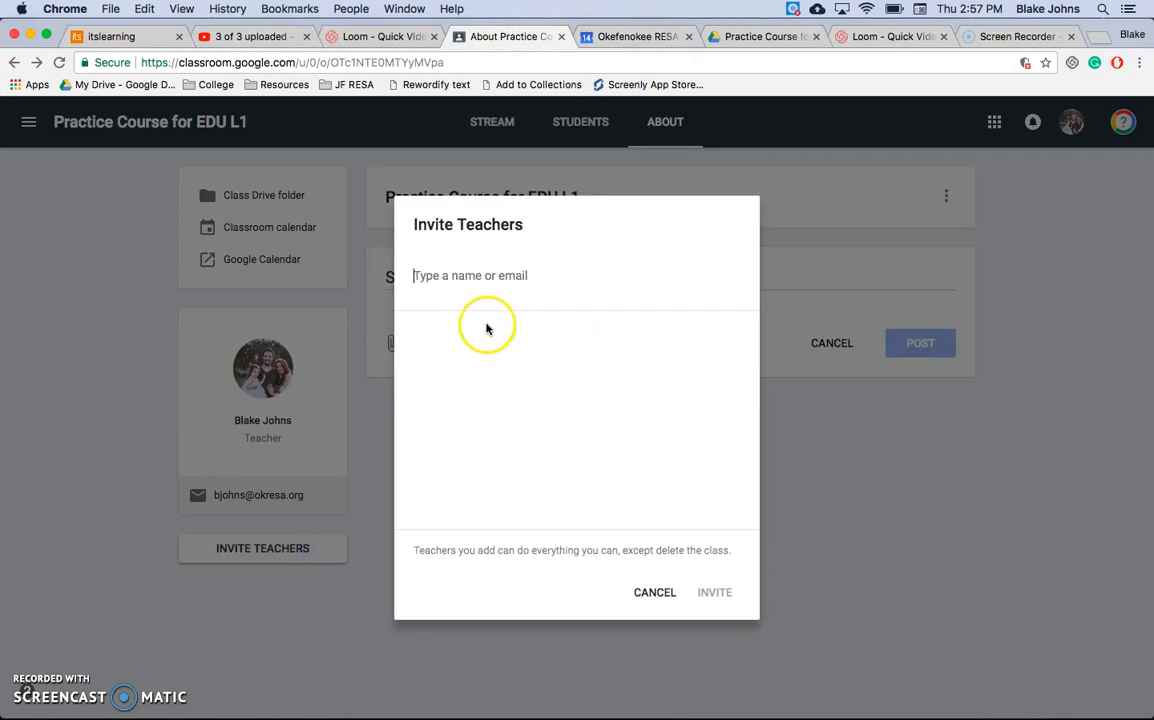
type("carr")
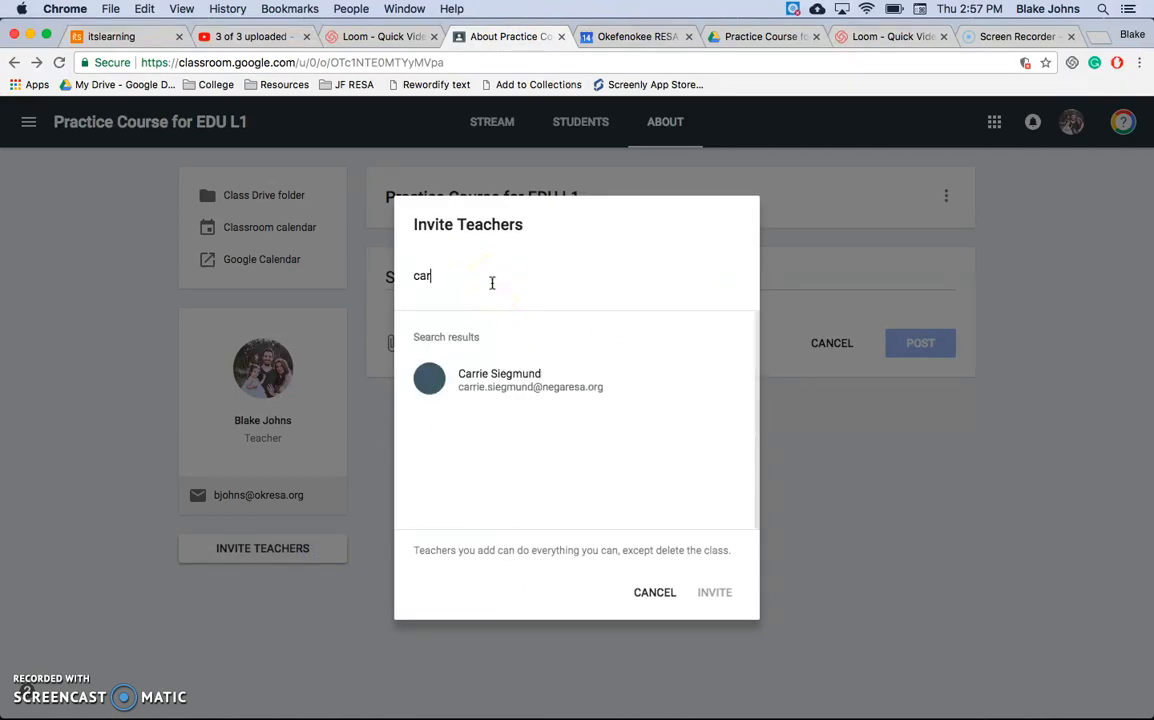
left_click(666, 595)
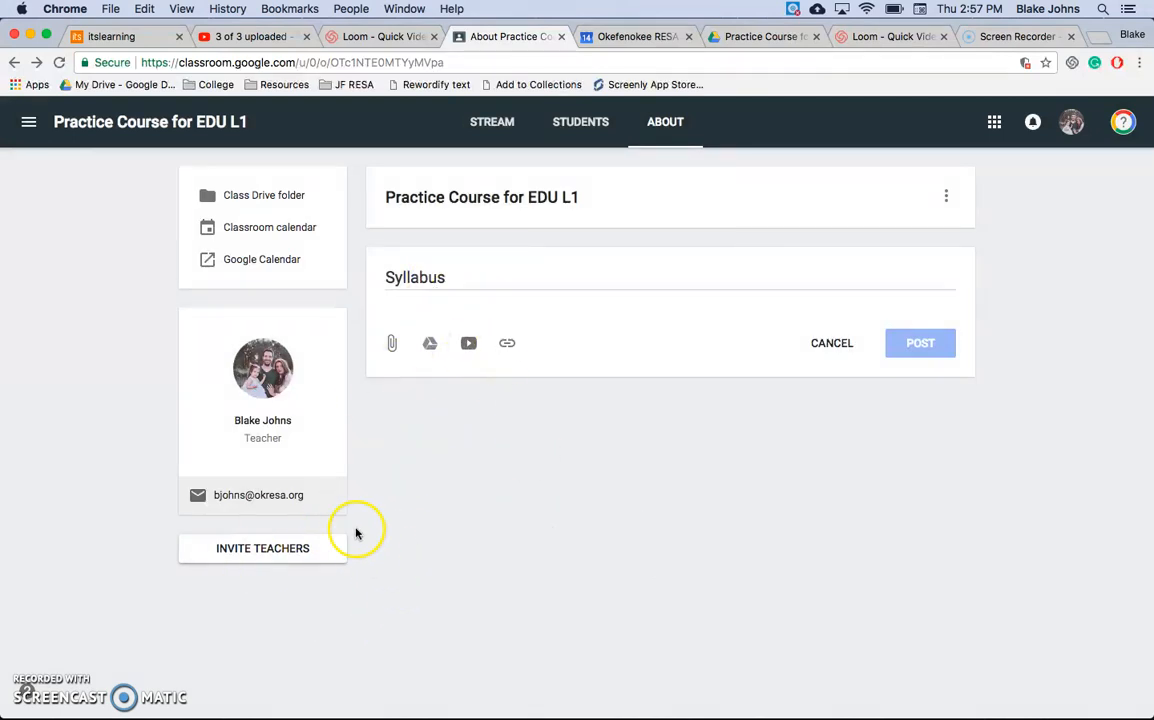
left_click(282, 506)
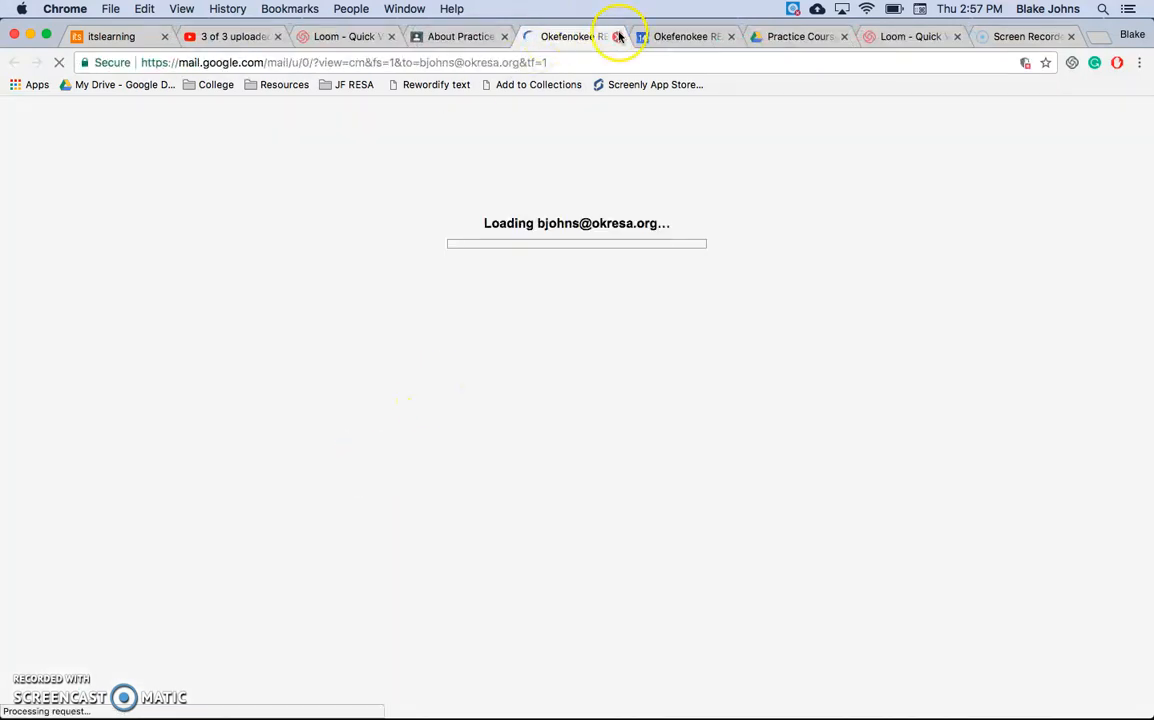
left_click(617, 36)
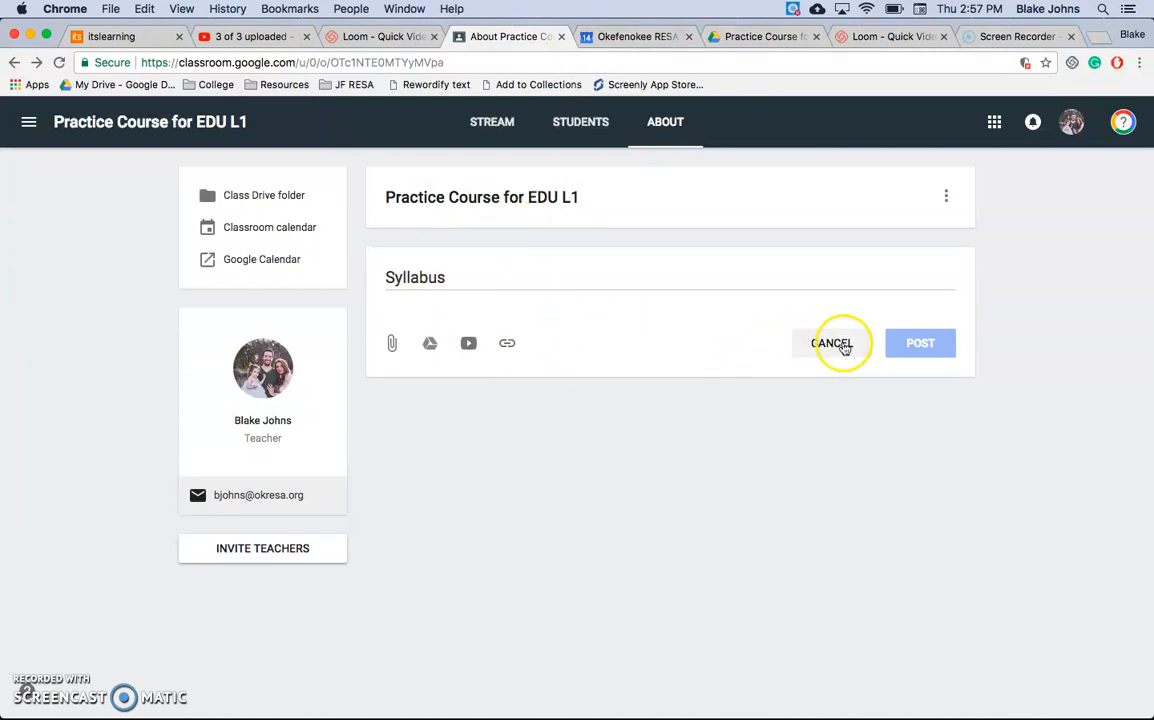
Step: Discard the unfinished Syllabus material, and view the class's editable title, description and meeting place fields, leaving them without saving
left_click(810, 340)
left_click(946, 196)
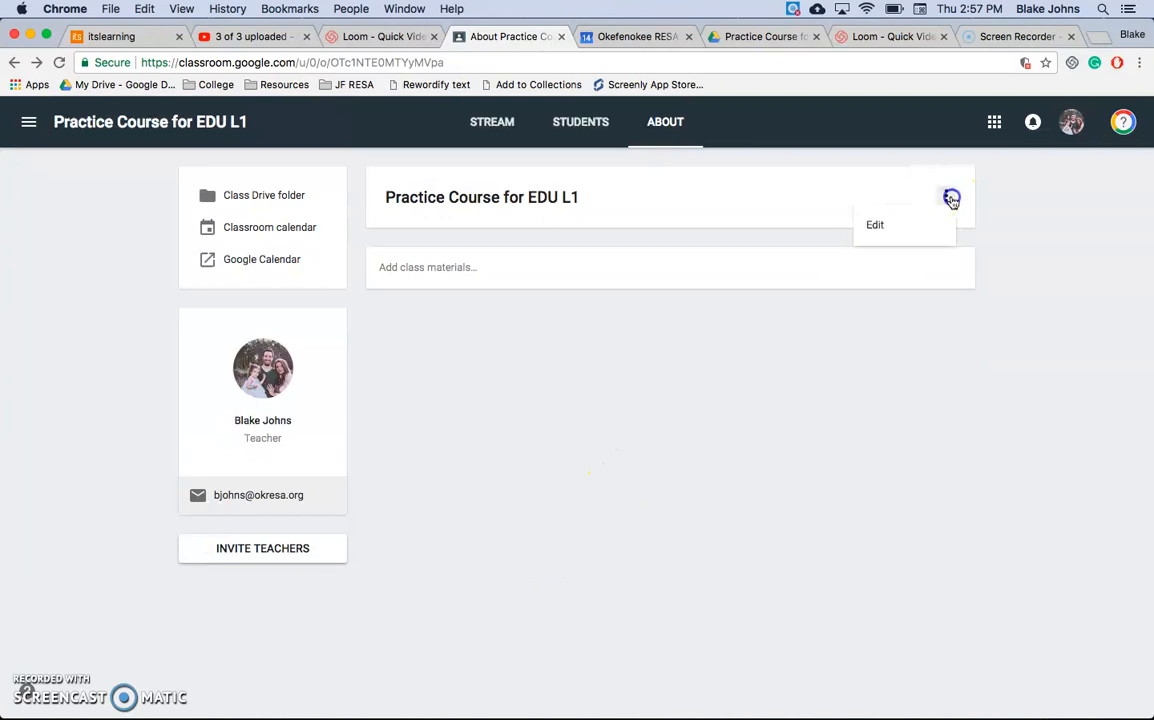
left_click(919, 222)
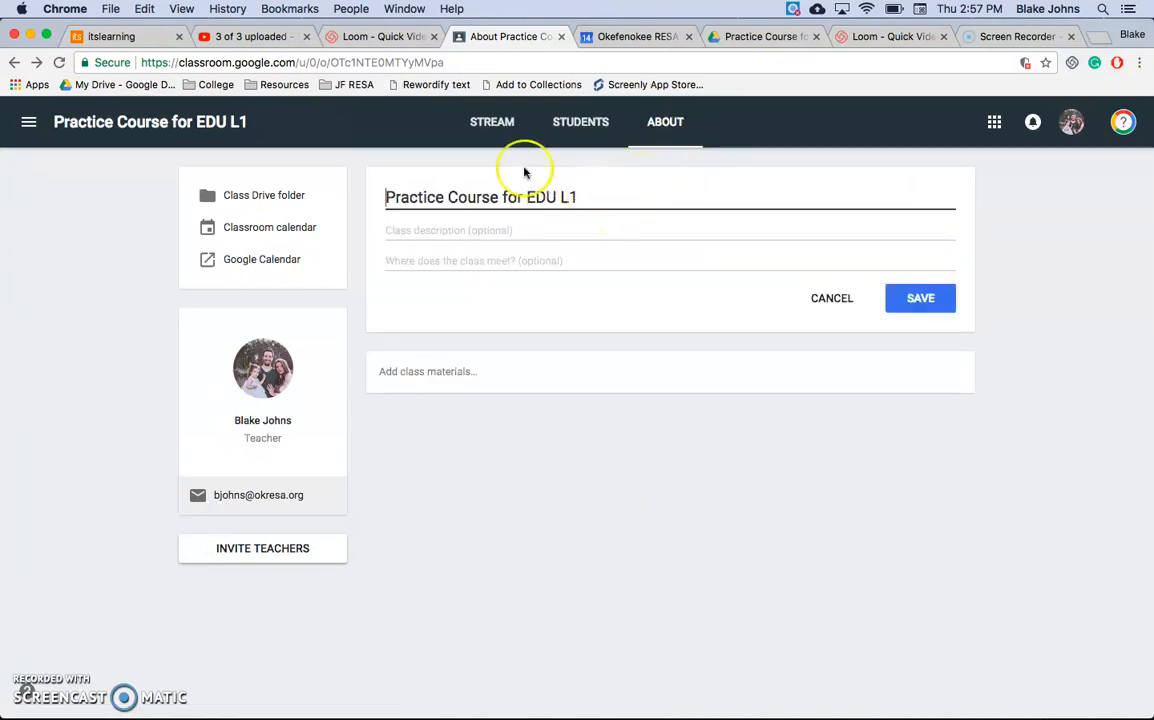
left_click(495, 233)
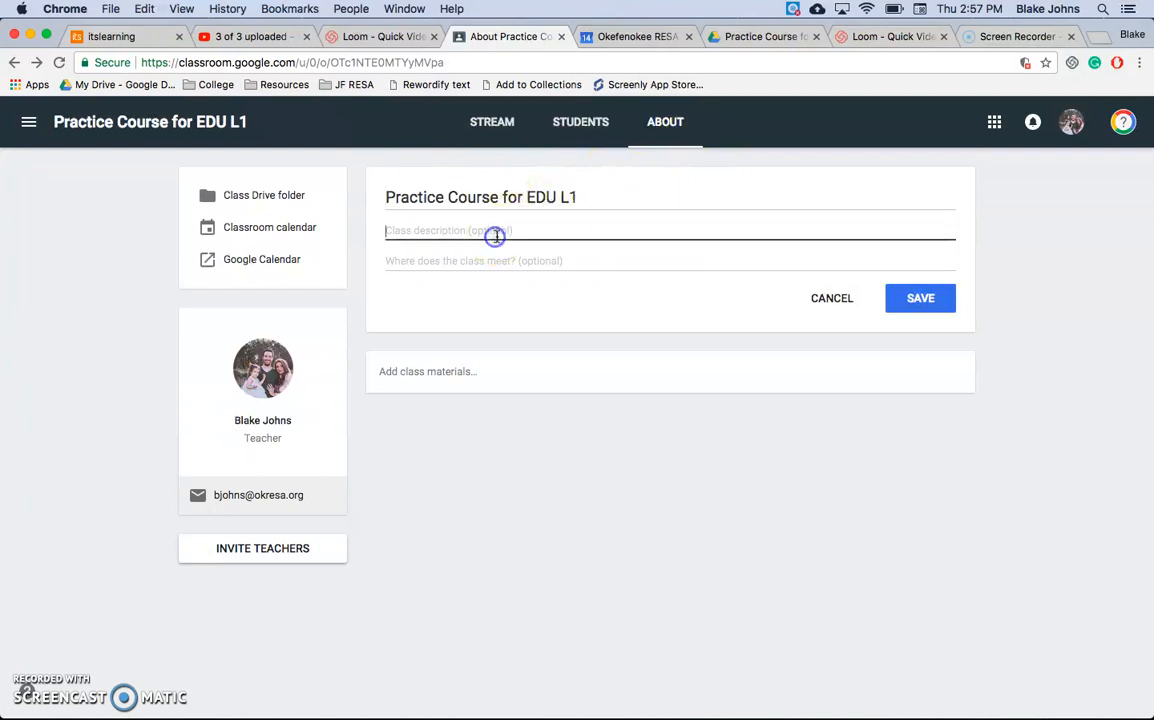
left_click(491, 260)
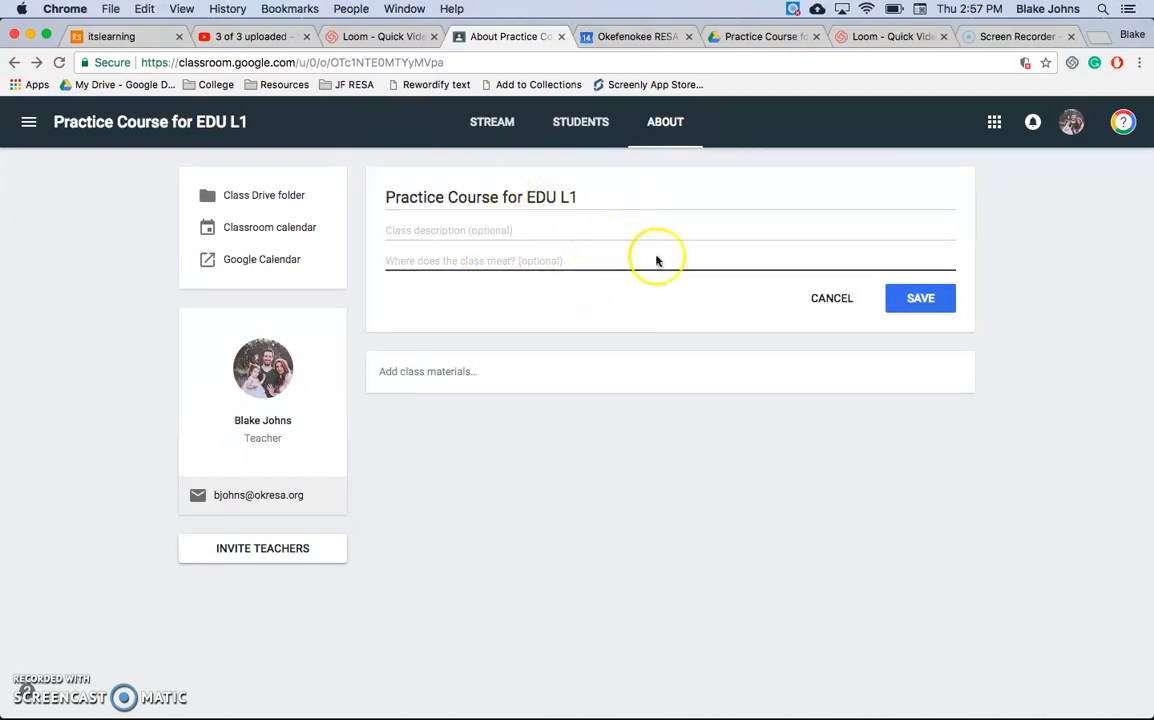
left_click(818, 301)
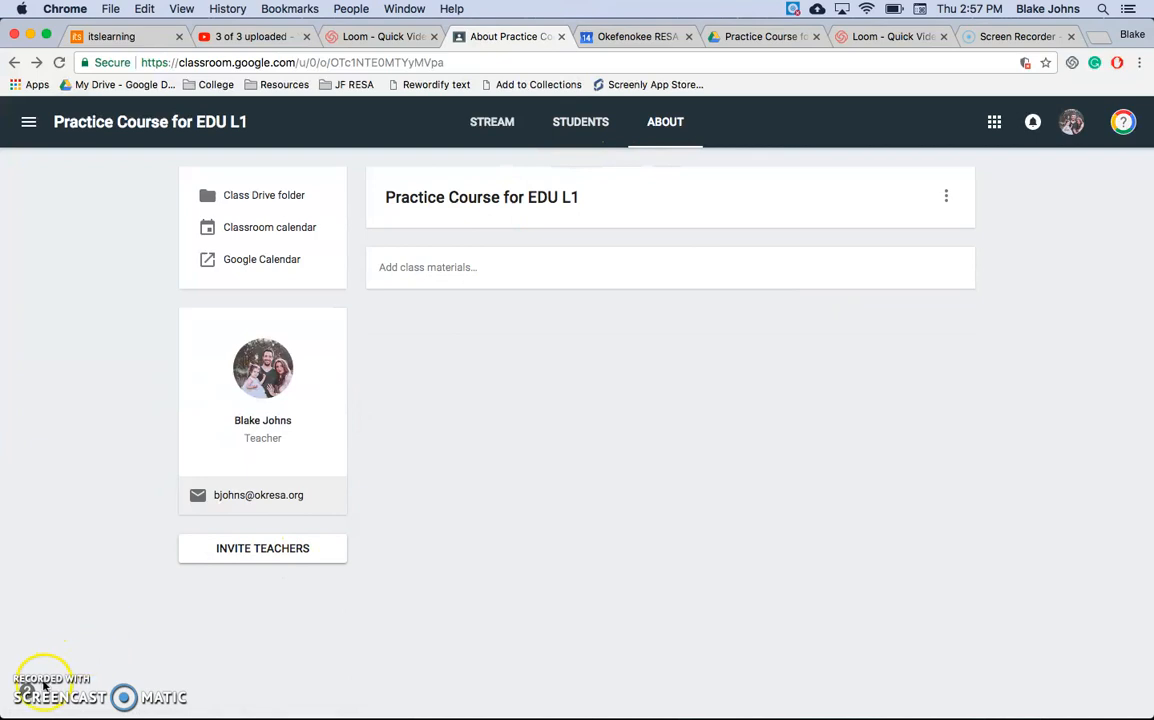
Step: Go to the class stream, browse the theme gallery and its patterns, and apply the brown herringbone pattern as the class theme
left_click(490, 124)
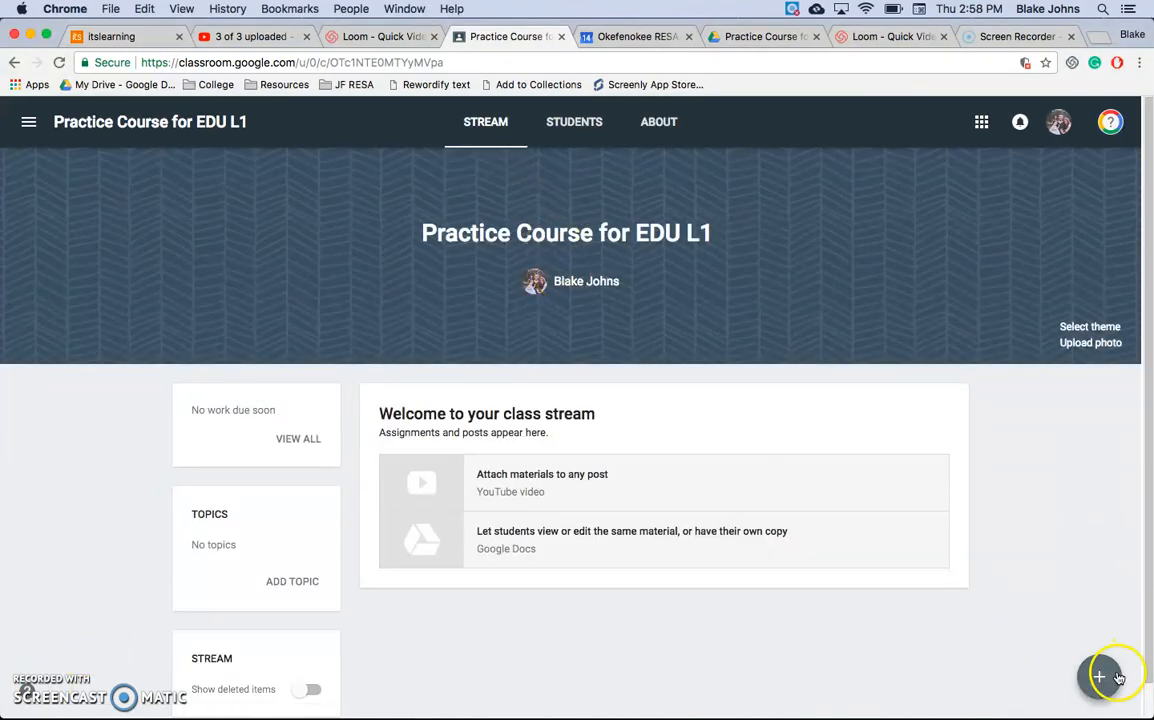
left_click(1080, 330)
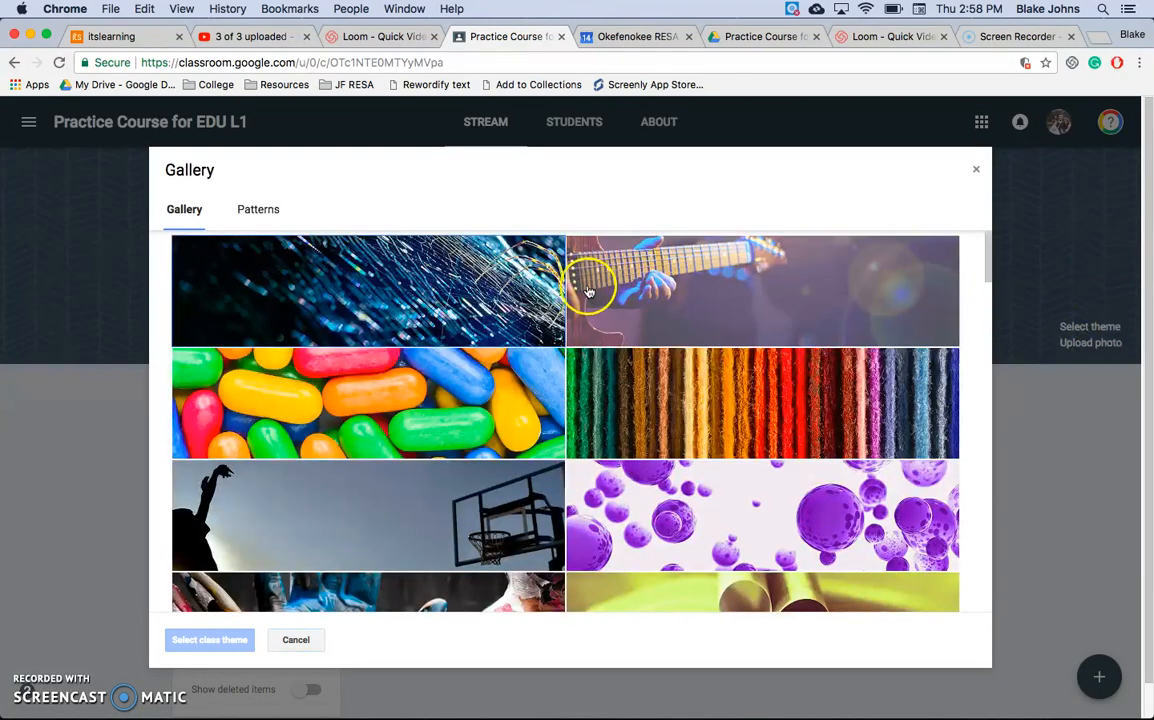
left_click(499, 432)
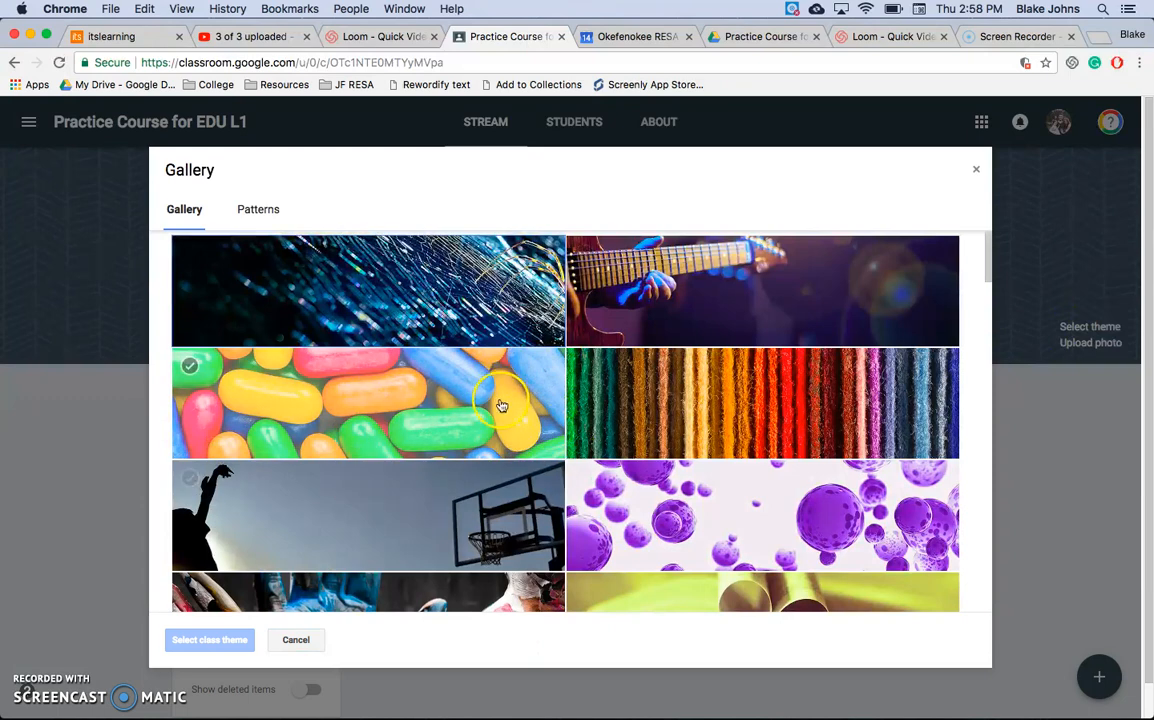
left_click(262, 212)
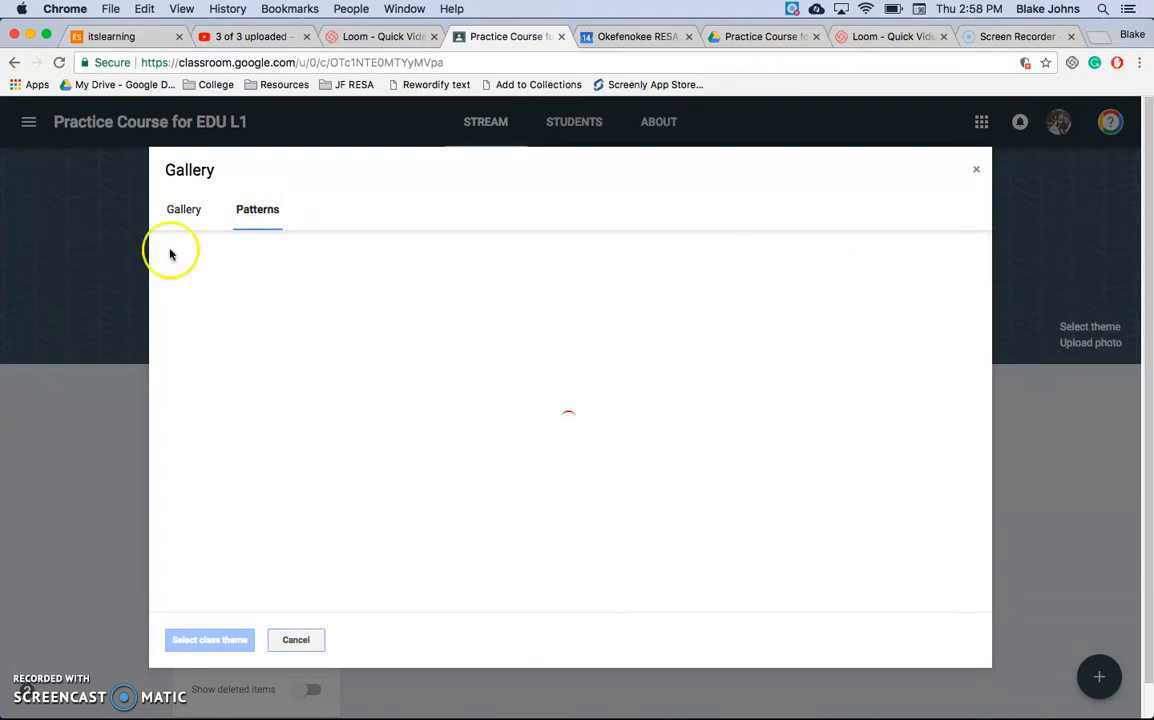
left_click(419, 418)
left_click(235, 638)
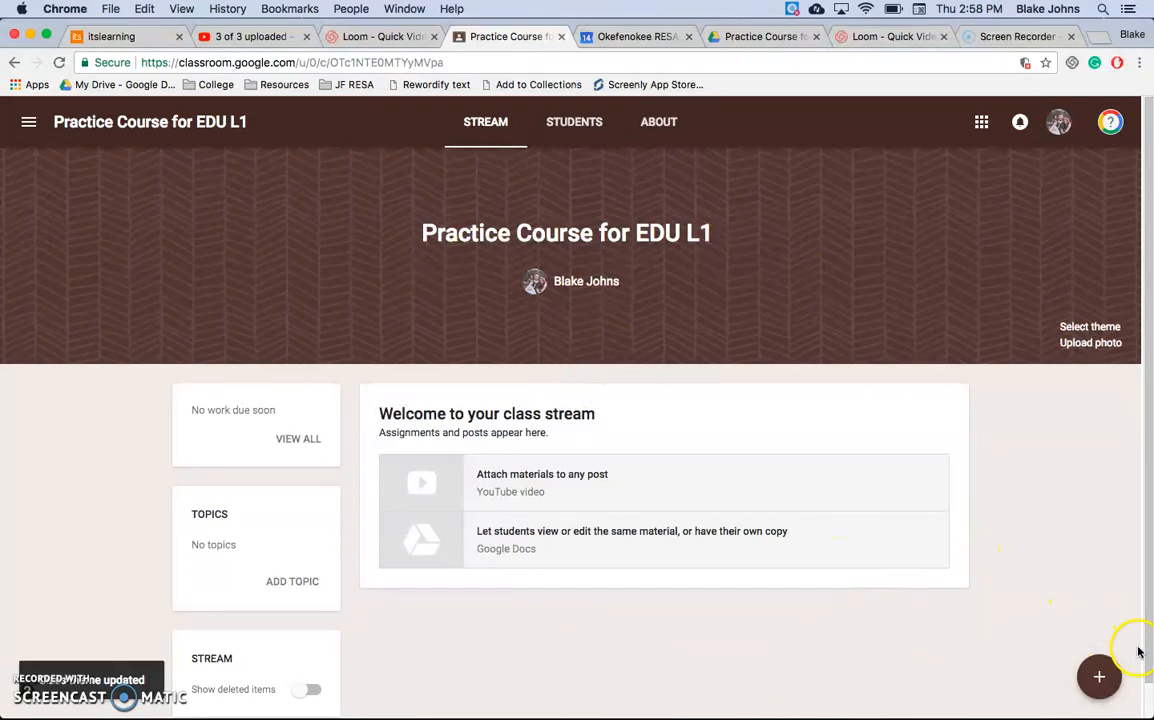
Step: Start an announcement for all students reading "This is the first discussion" and create the topic "Discusssion" for it
mouse_move(1100, 682)
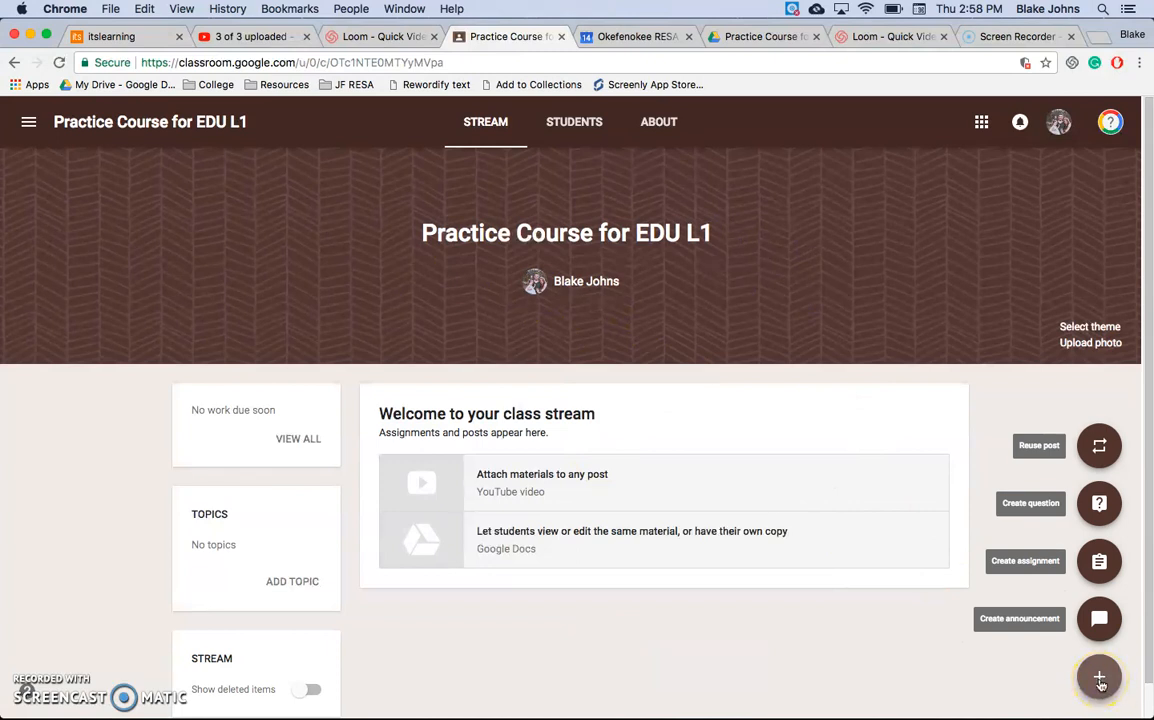
left_click(1100, 638)
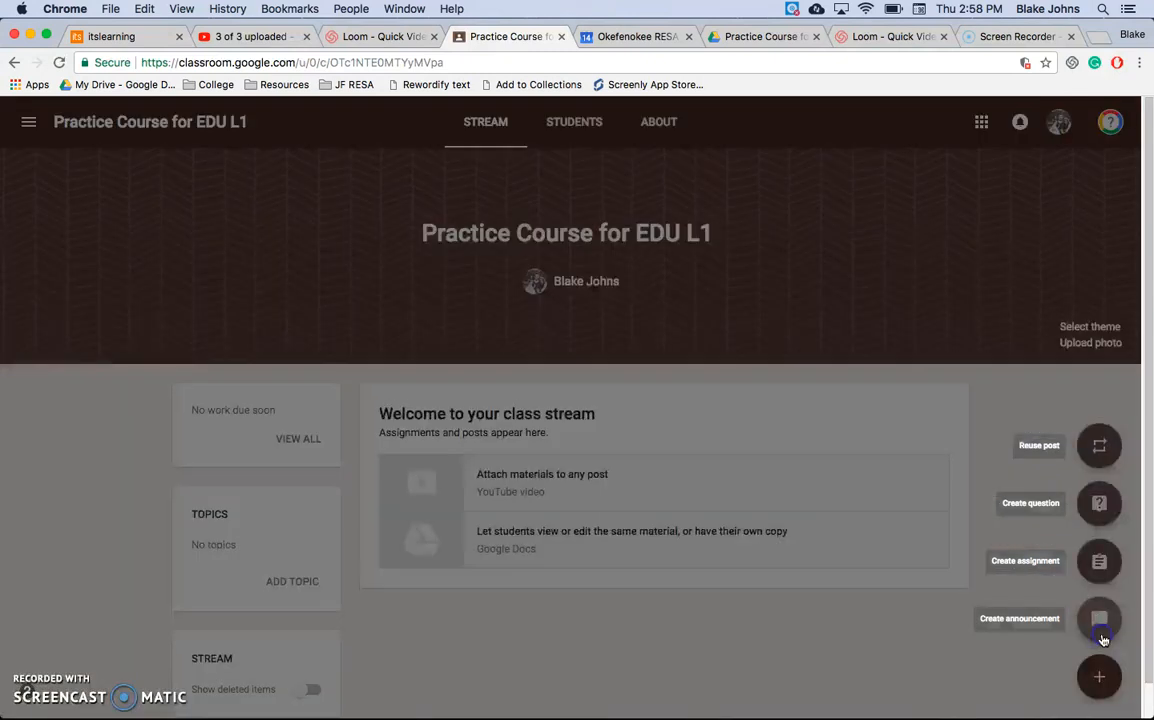
left_click(511, 407)
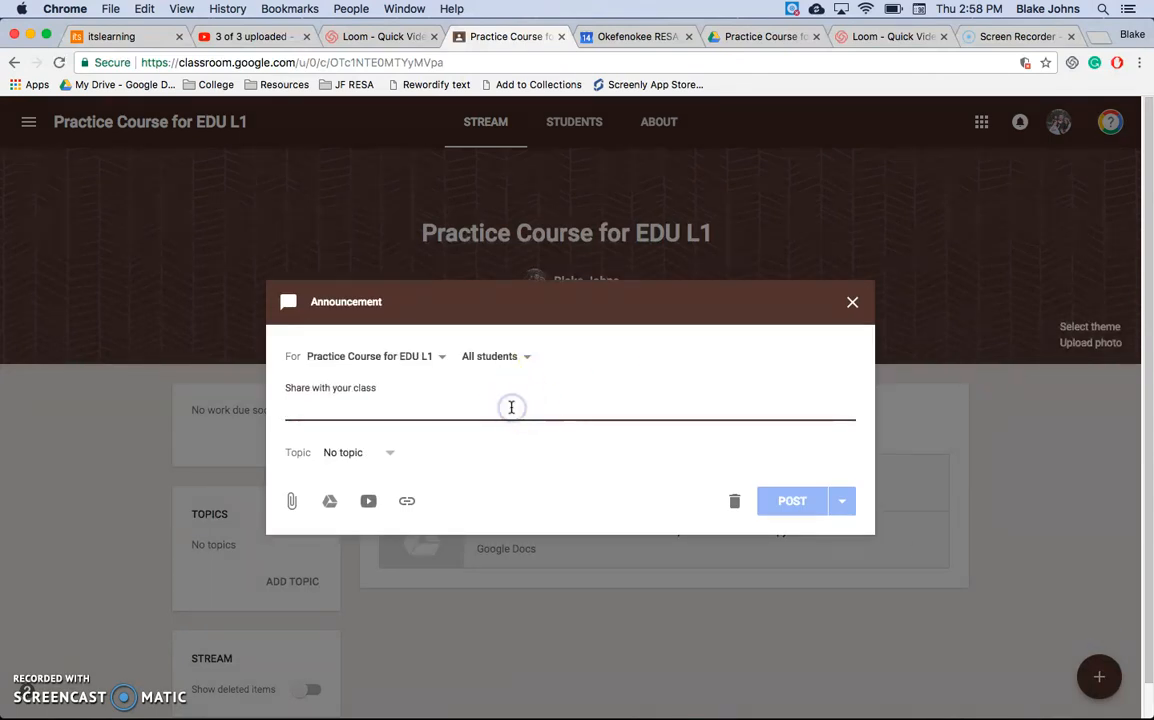
type("This is the first discussion")
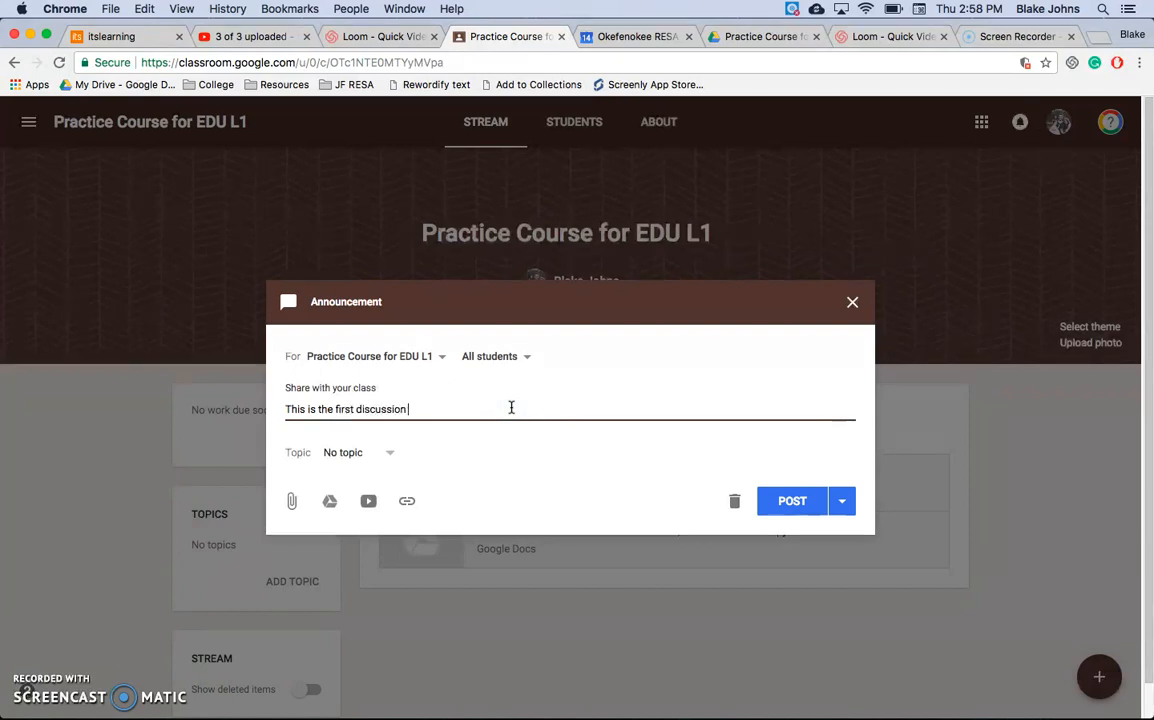
left_click(366, 451)
left_click(358, 490)
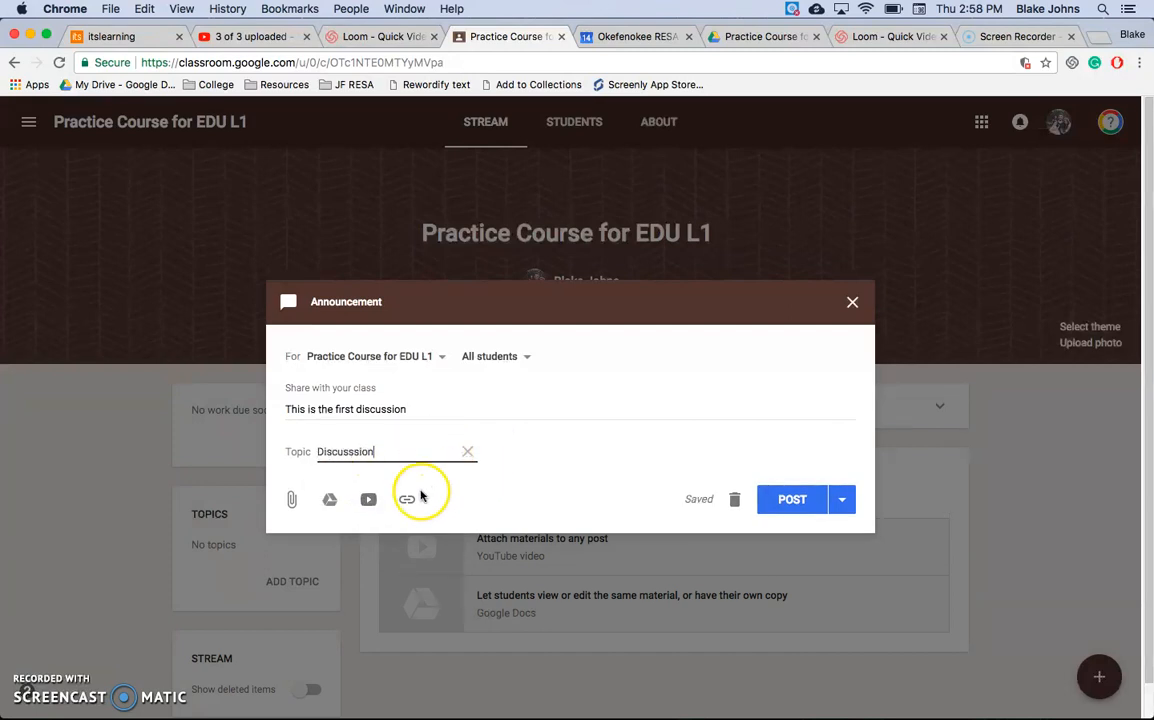
Step: Schedule the announcement to be posted on Dec 18, 2017 at 7:00 AM
left_click(843, 503)
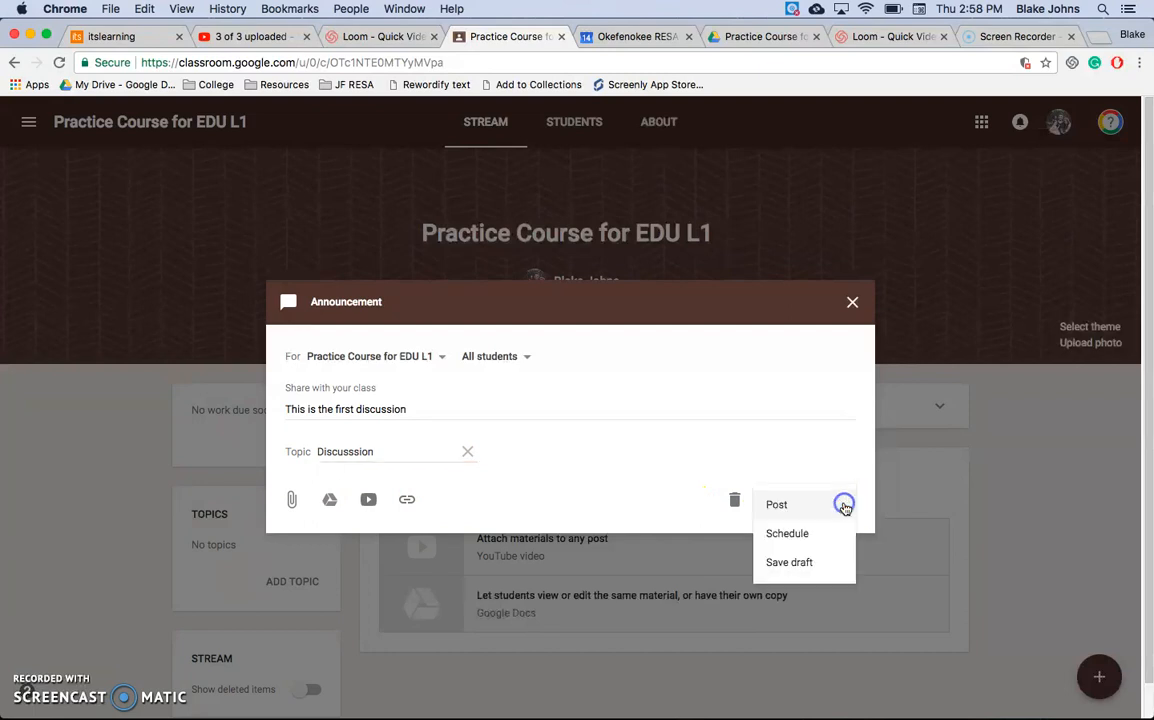
left_click(788, 535)
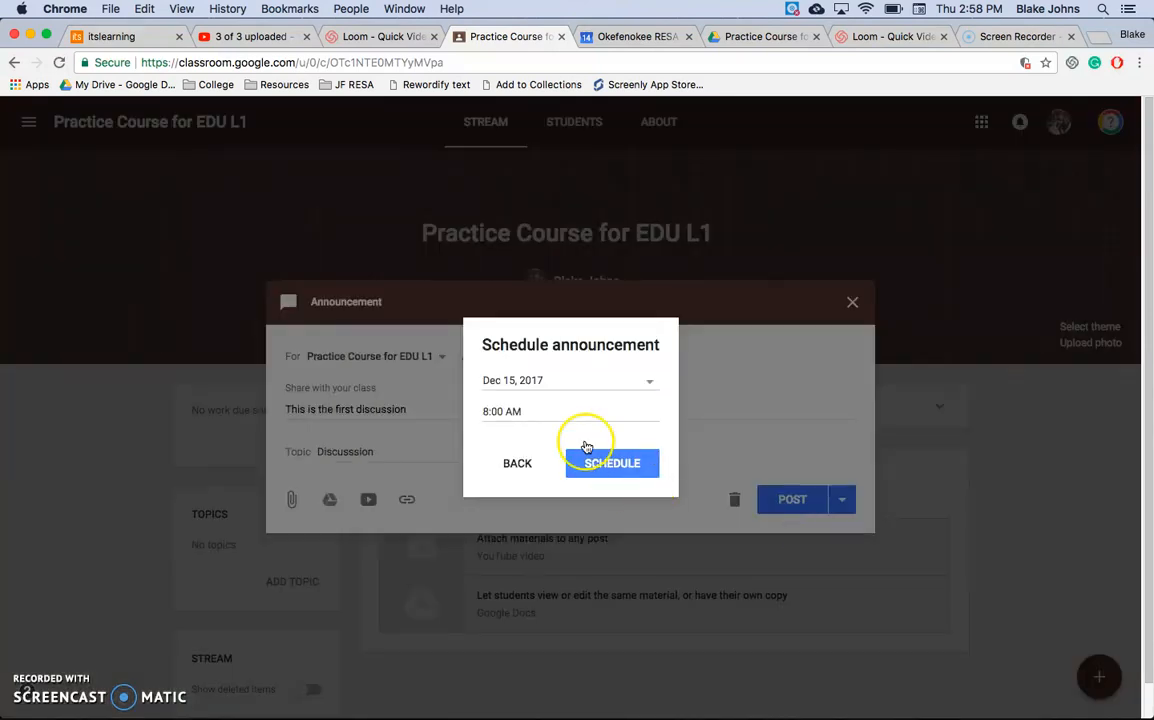
left_click(580, 381)
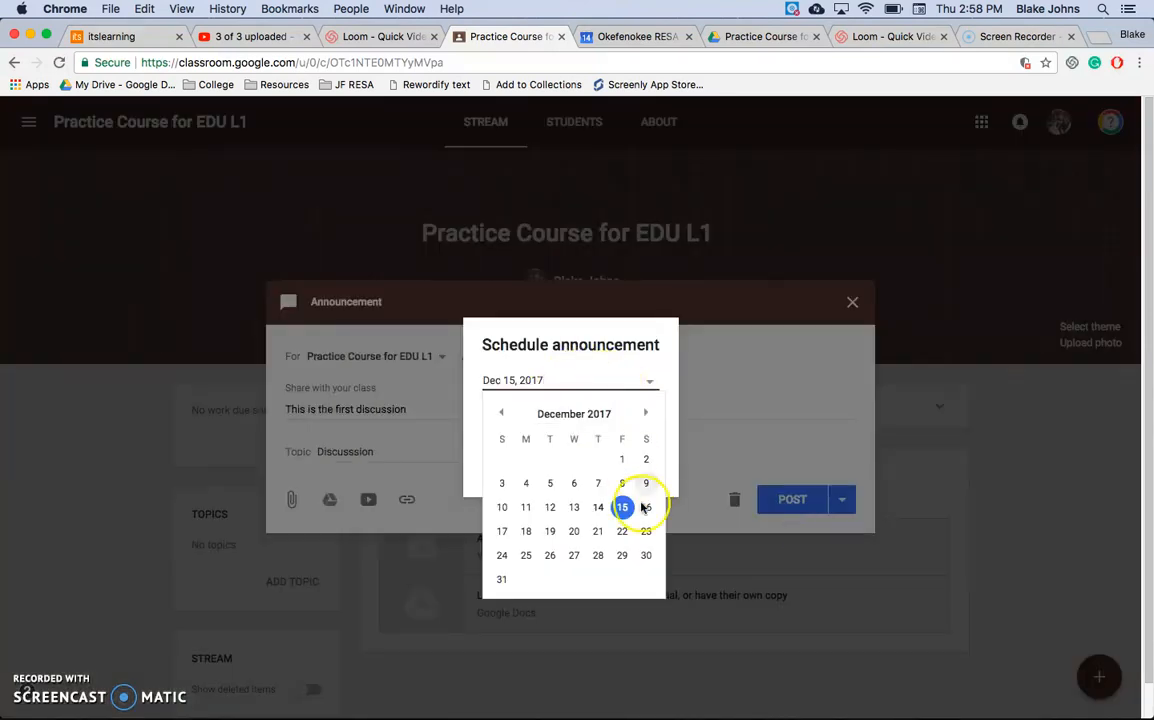
left_click(528, 534)
left_click(510, 411)
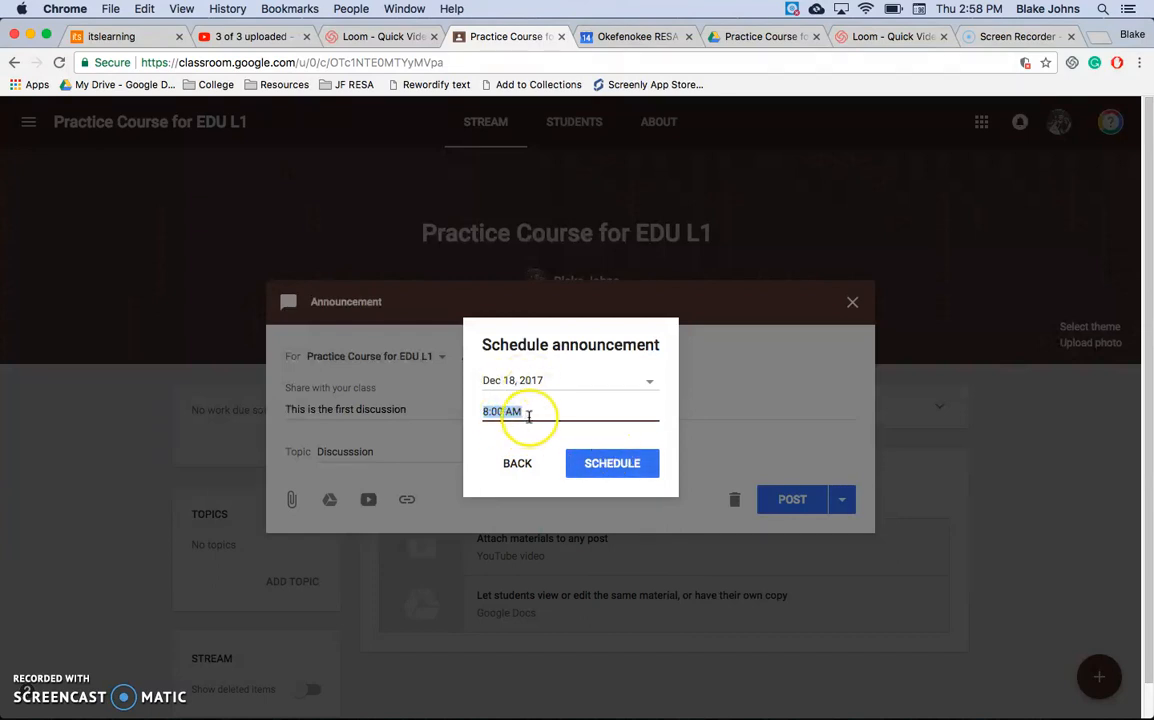
left_click(592, 472)
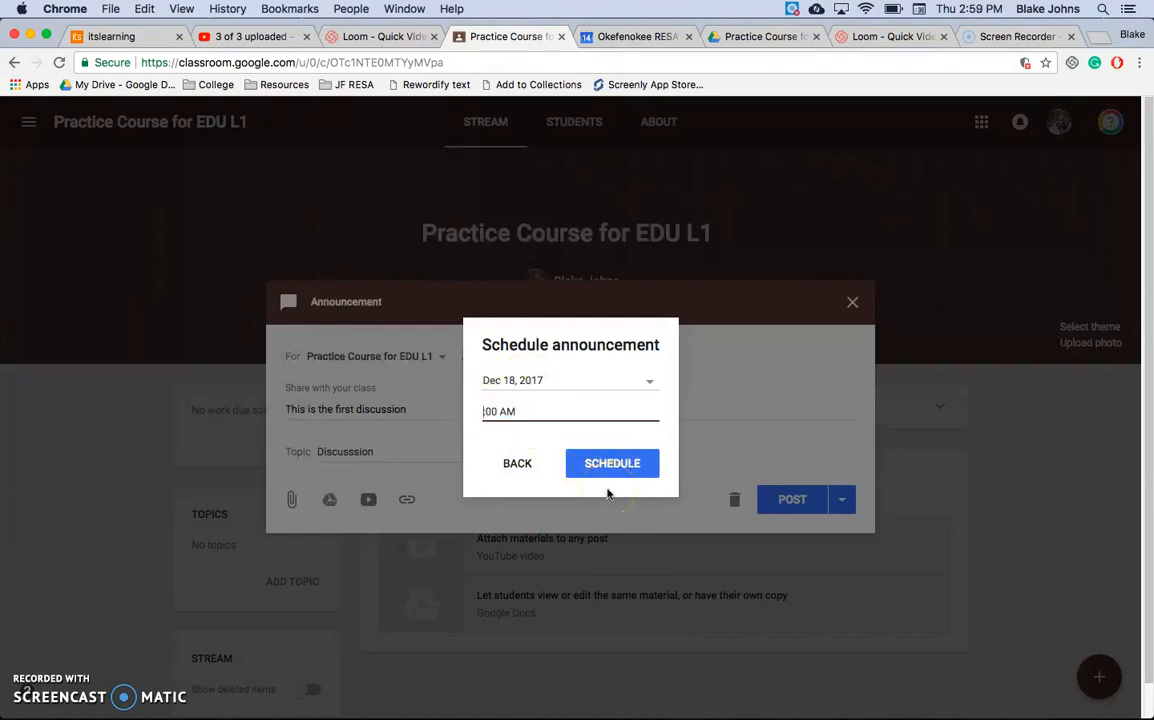
left_click(625, 466)
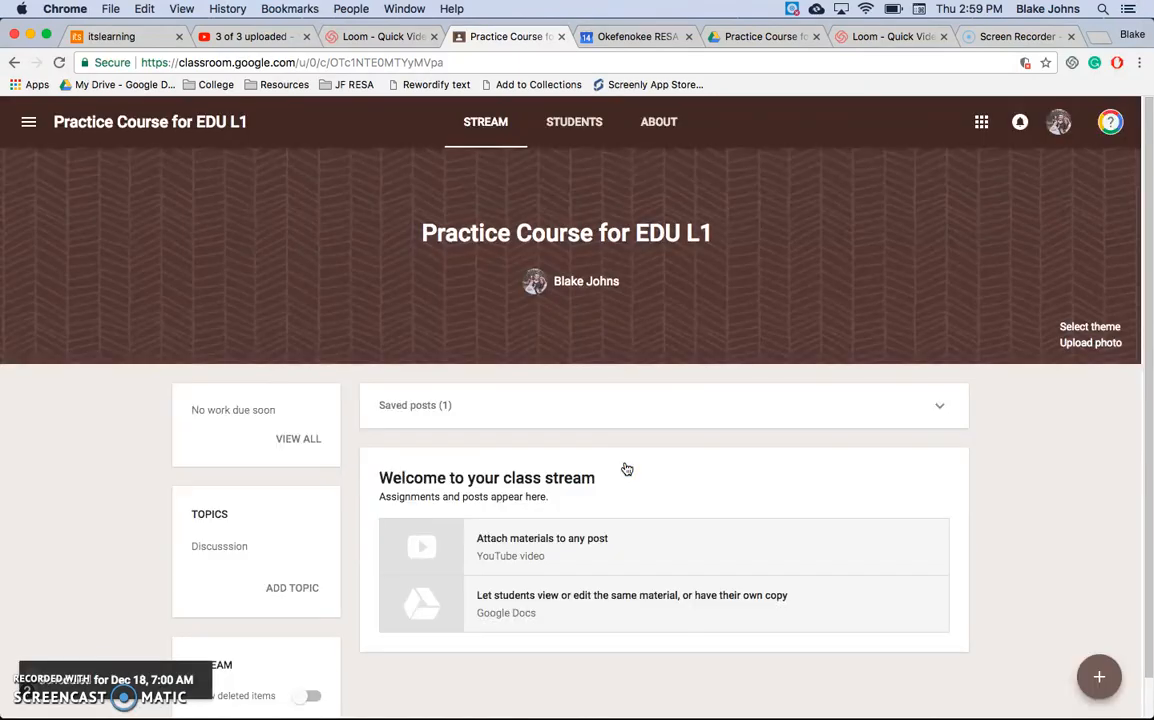
Step: Review the scheduled announcement from the saved posts, keeping its schedule and text, and delete it from the list
left_click(455, 404)
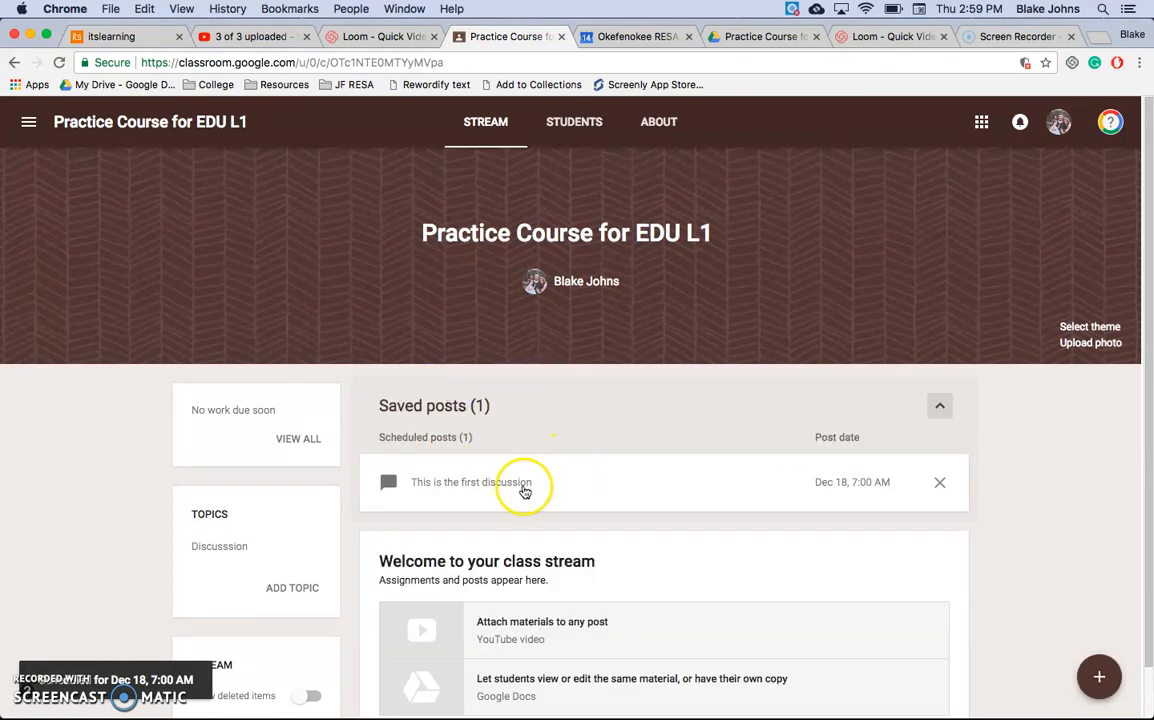
left_click(516, 486)
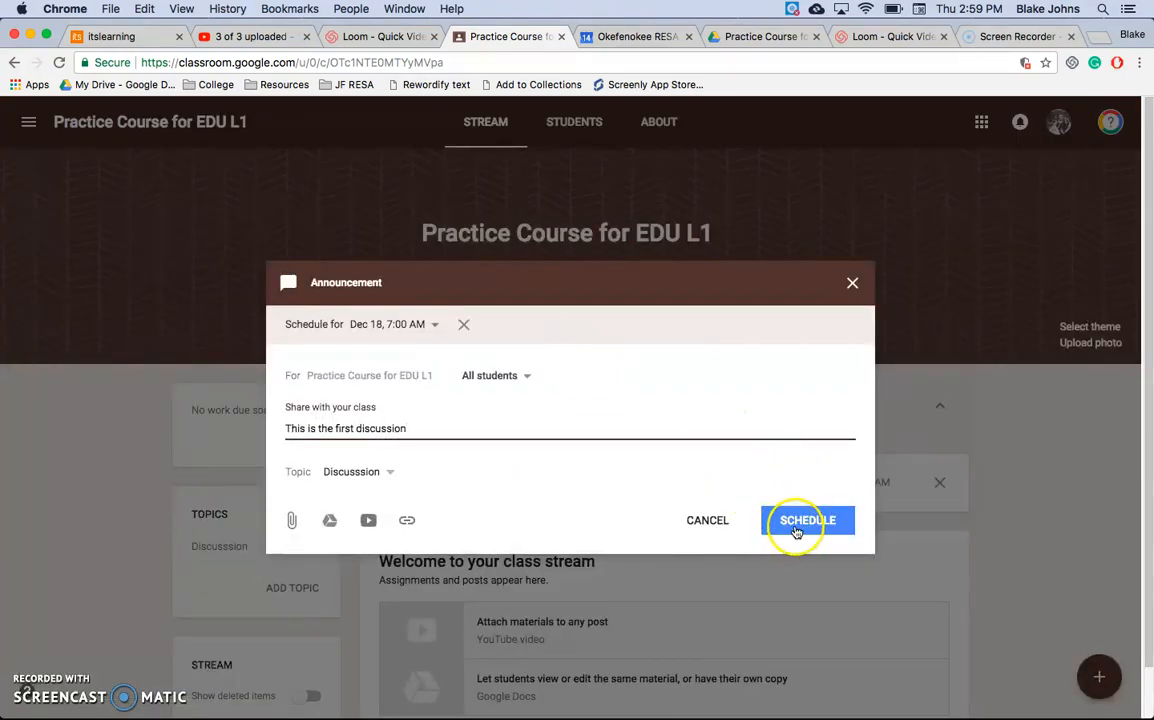
left_click(797, 524)
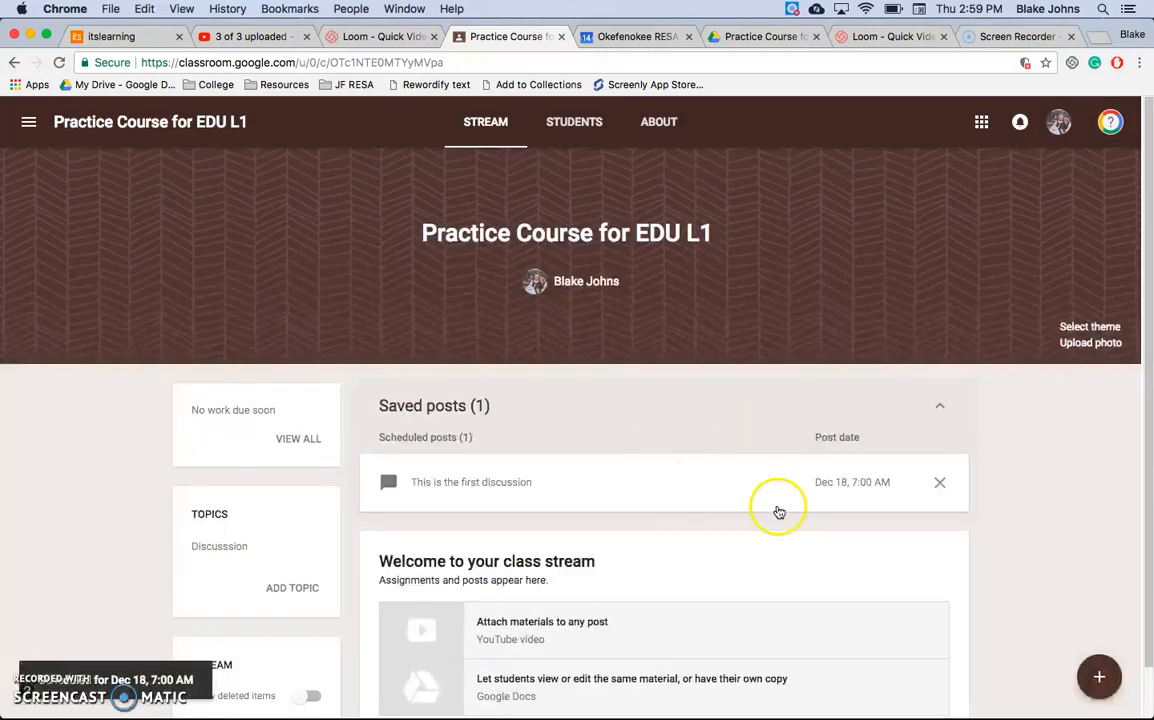
left_click(593, 490)
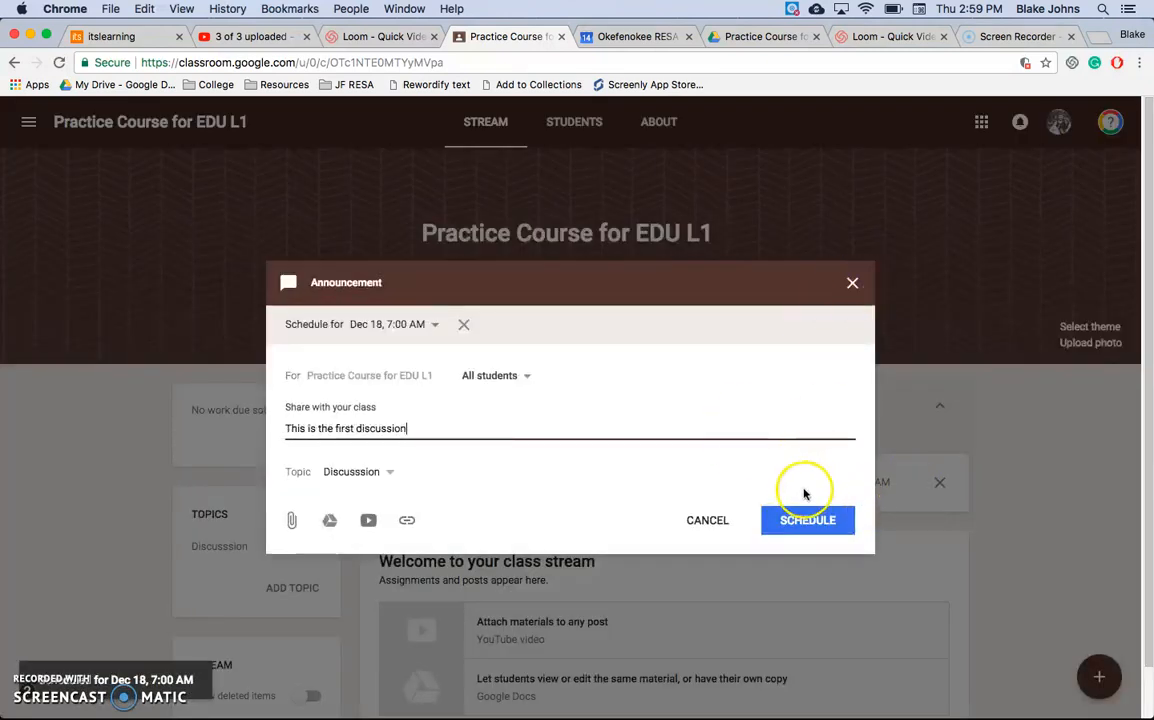
left_click(706, 520)
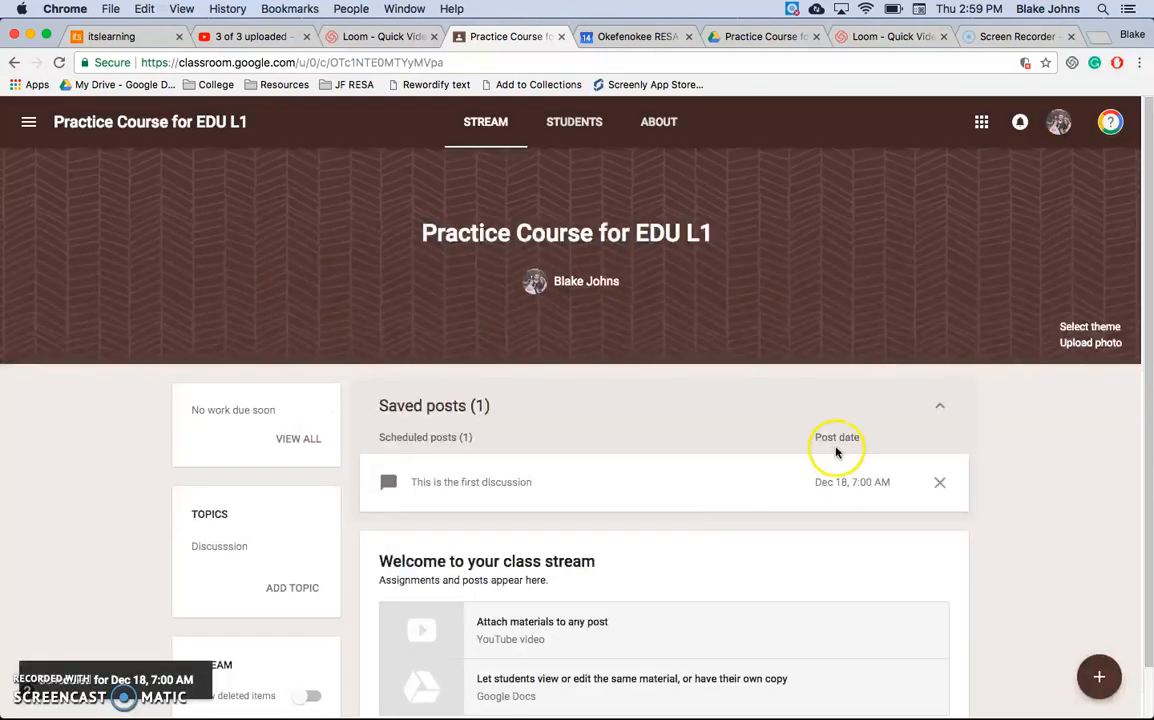
left_click(941, 485)
left_click(615, 435)
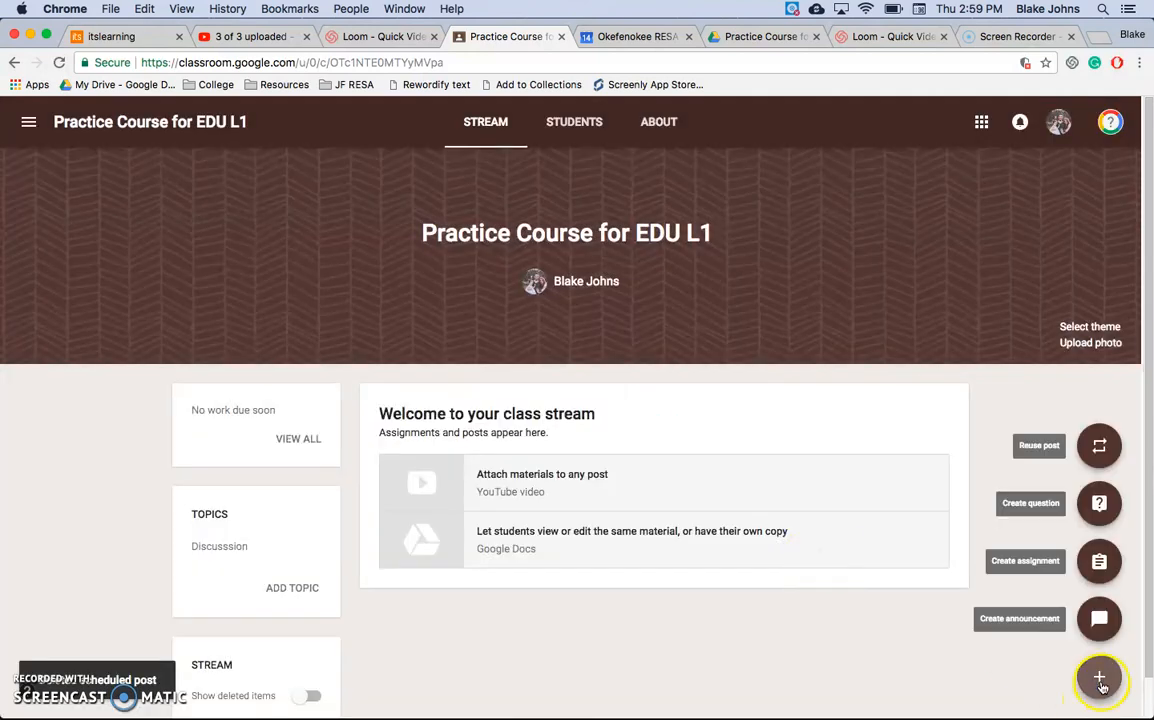
Step: Create a new announcement reading "Discussion 1" and assign it to the existing topic "Discusssion"
left_click(1100, 684)
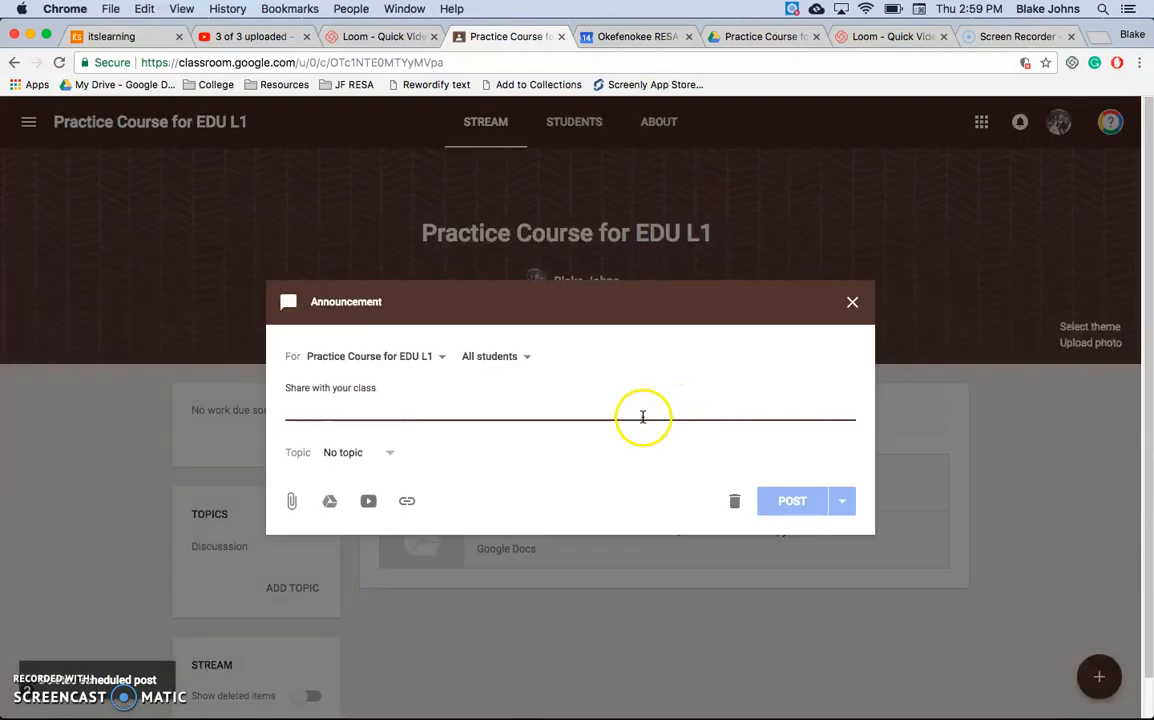
type("Discussion 1")
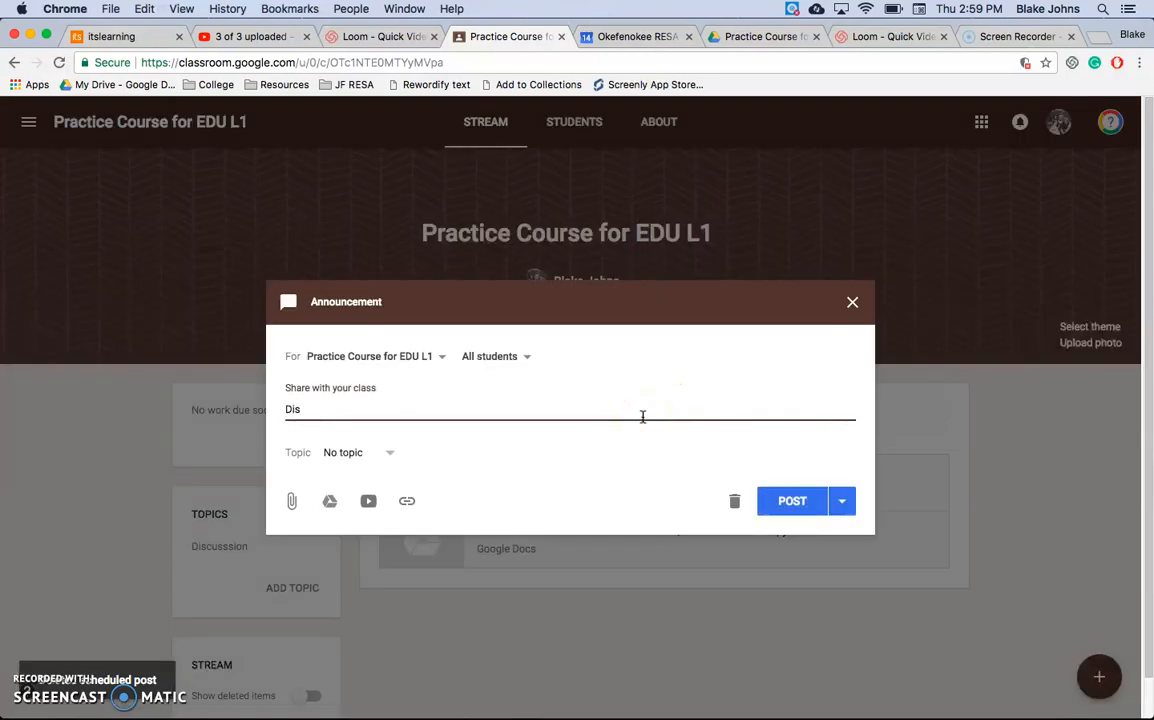
left_click(809, 508)
left_click(388, 453)
left_click(354, 522)
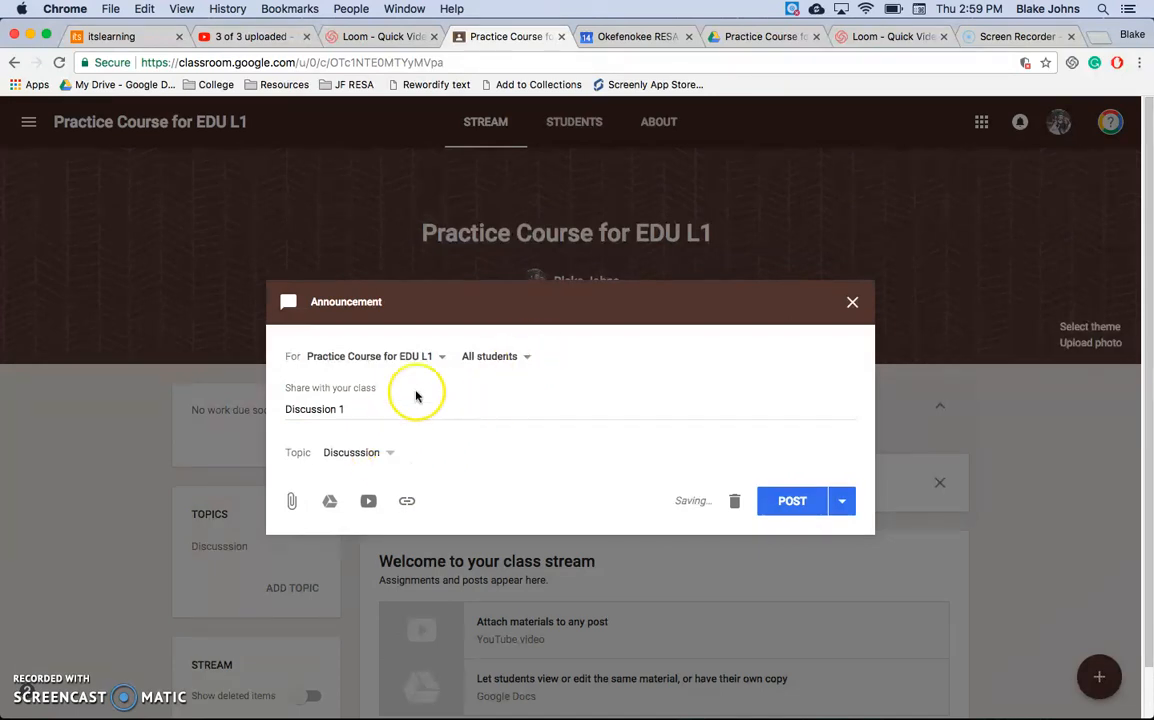
Step: Check the student selection for the announcement, keep it addressed to all students, and post it
left_click(503, 360)
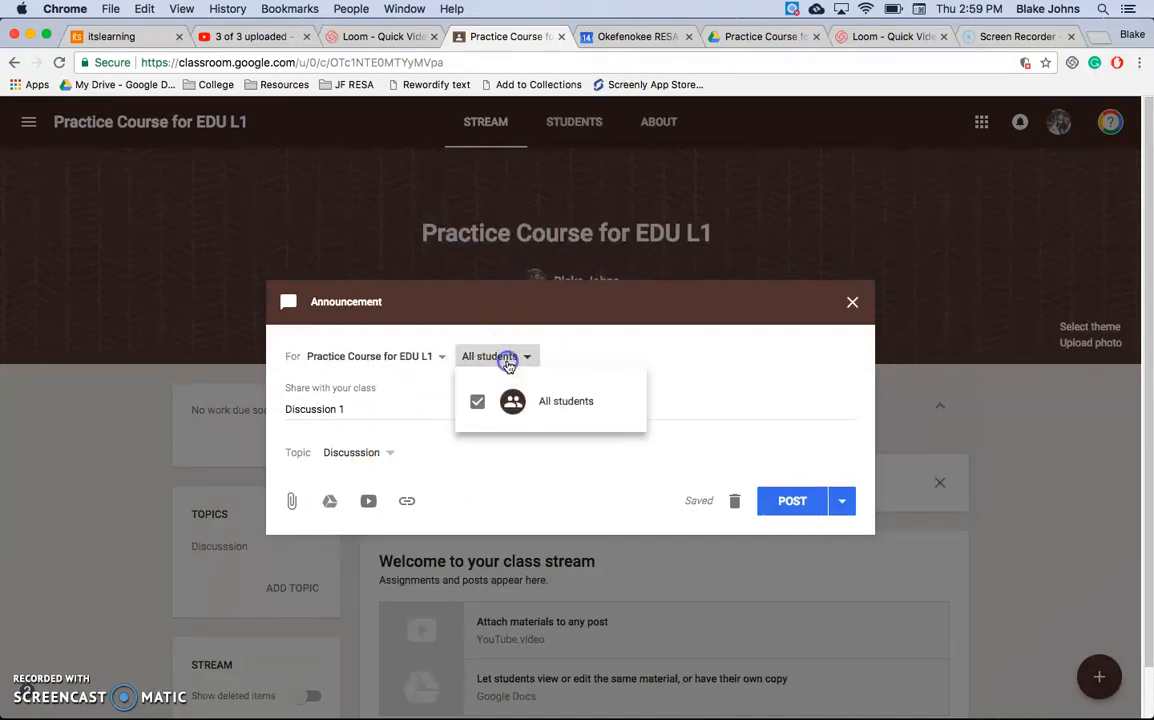
left_click(559, 351)
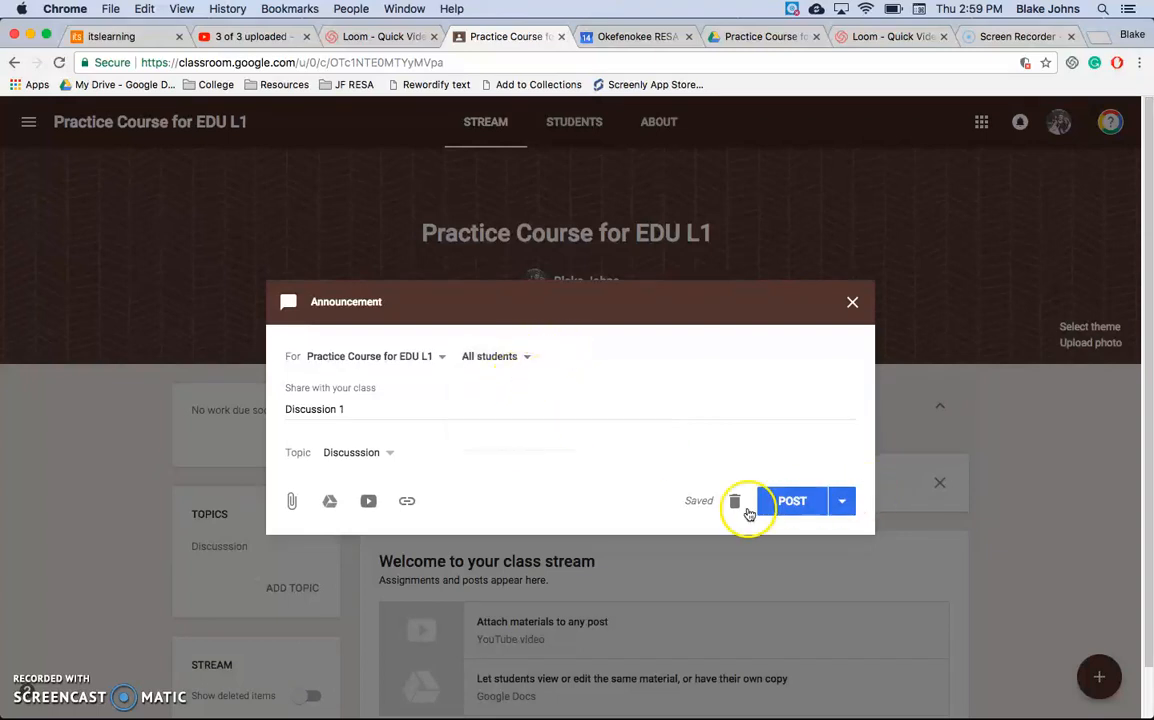
left_click(527, 357)
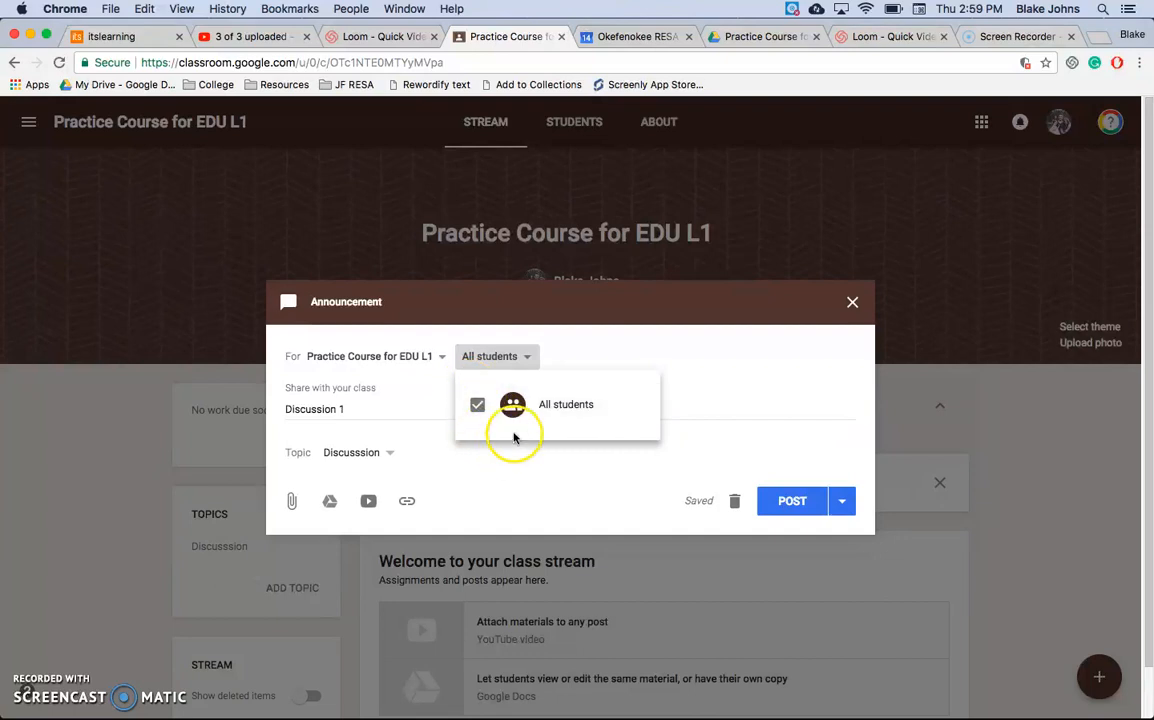
left_click(629, 350)
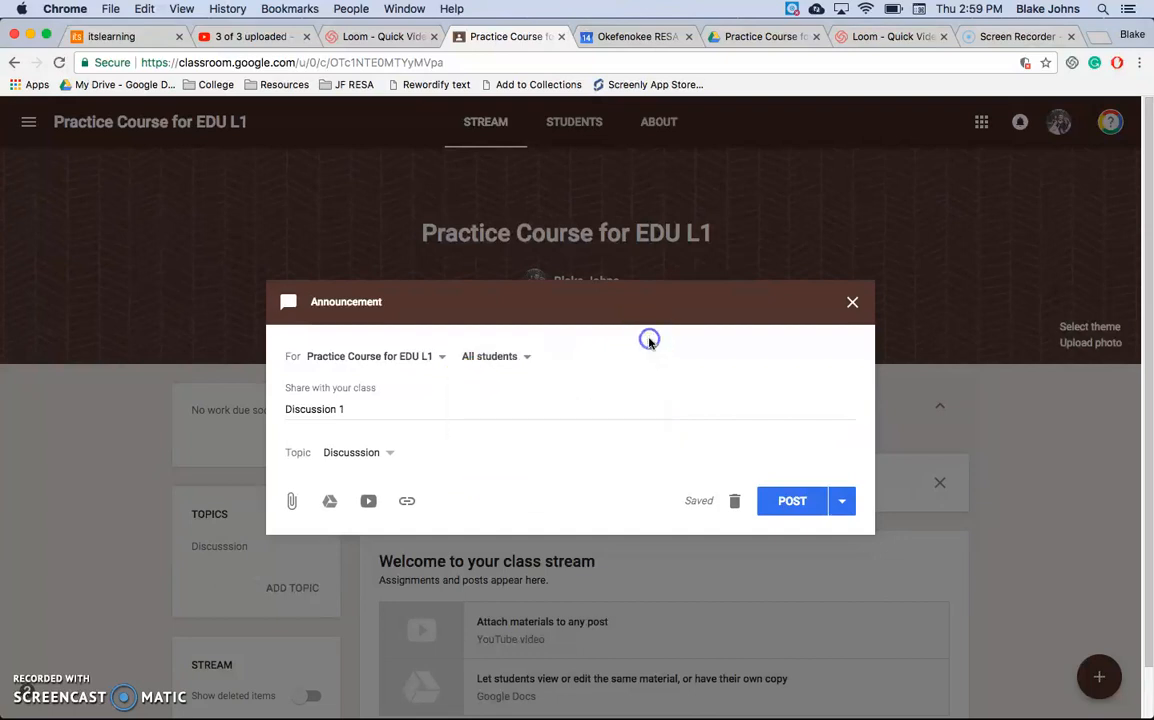
left_click(793, 500)
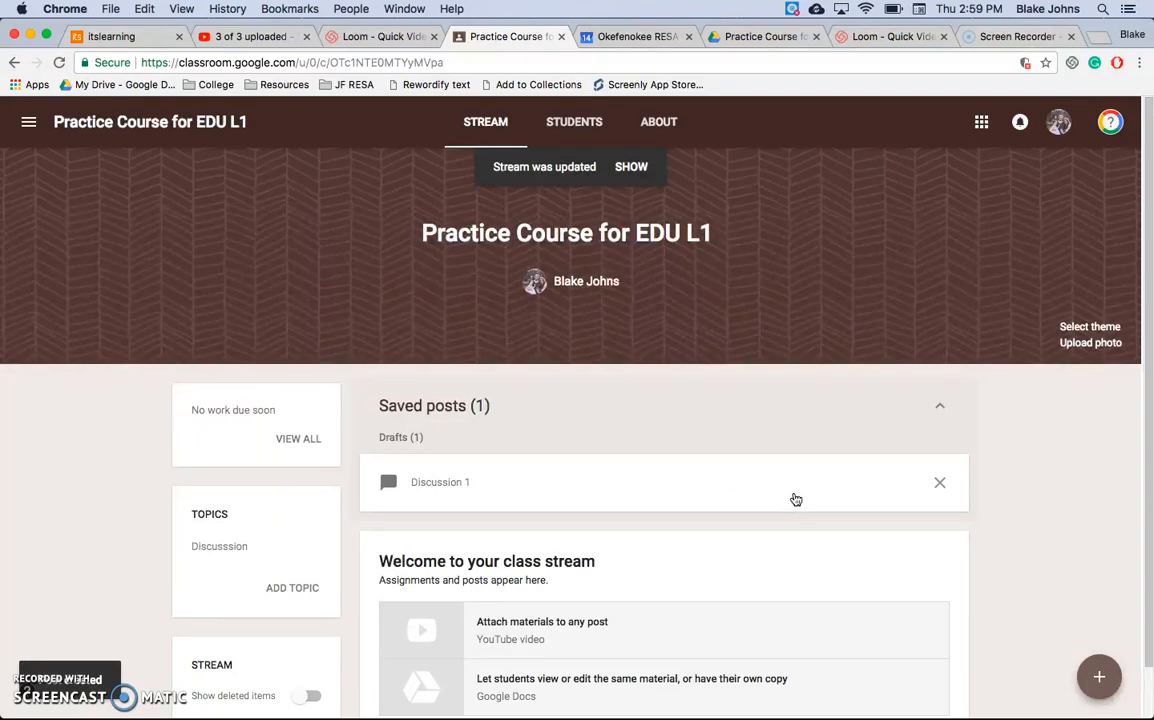
Step: Show the updated stream and post the class comment "sdflaksdflk" on the "Discussion 1" announcement
left_click(437, 488)
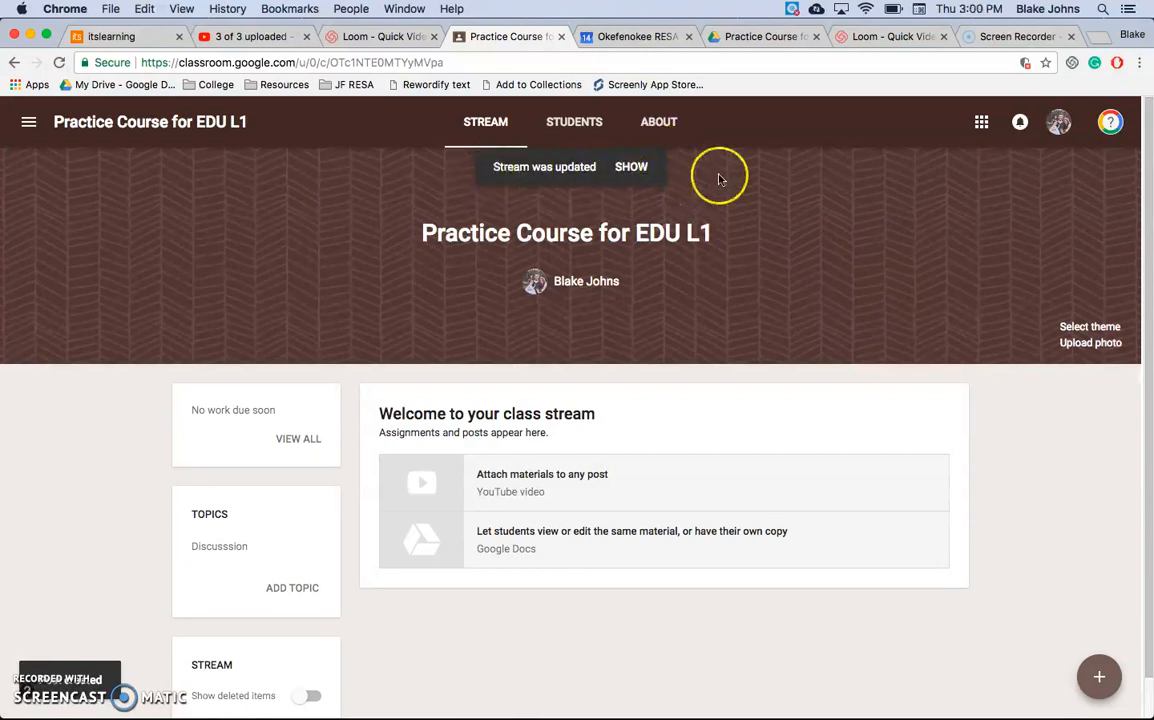
left_click(633, 167)
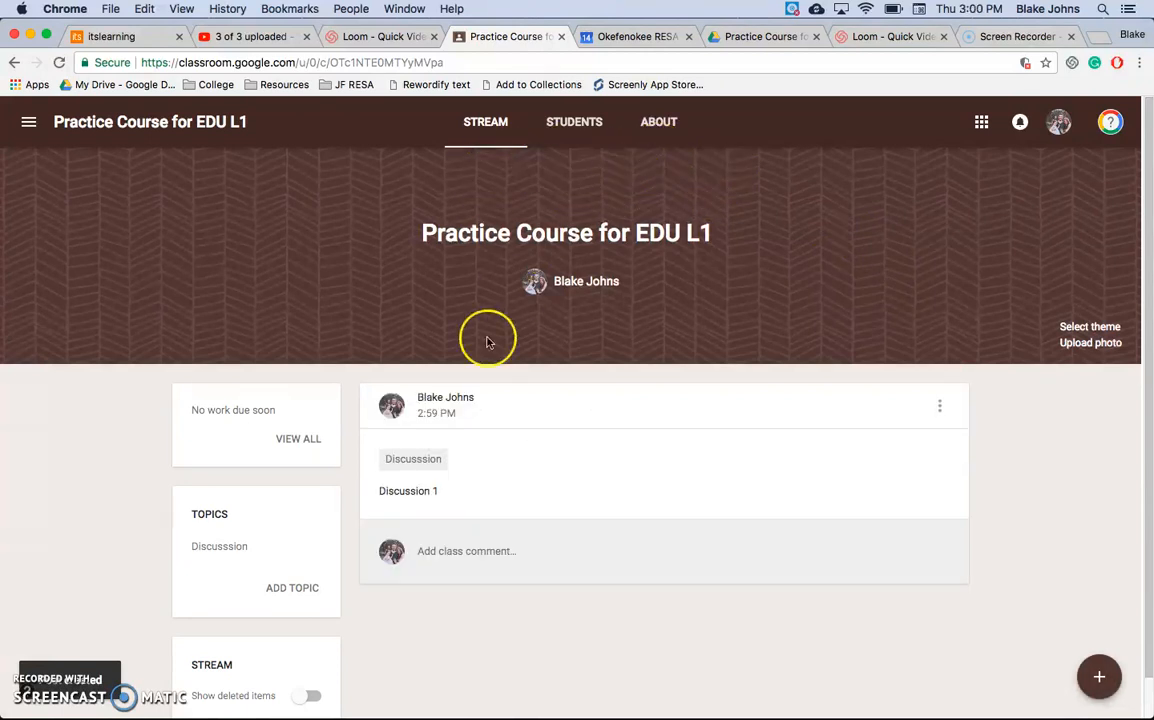
left_click(473, 554)
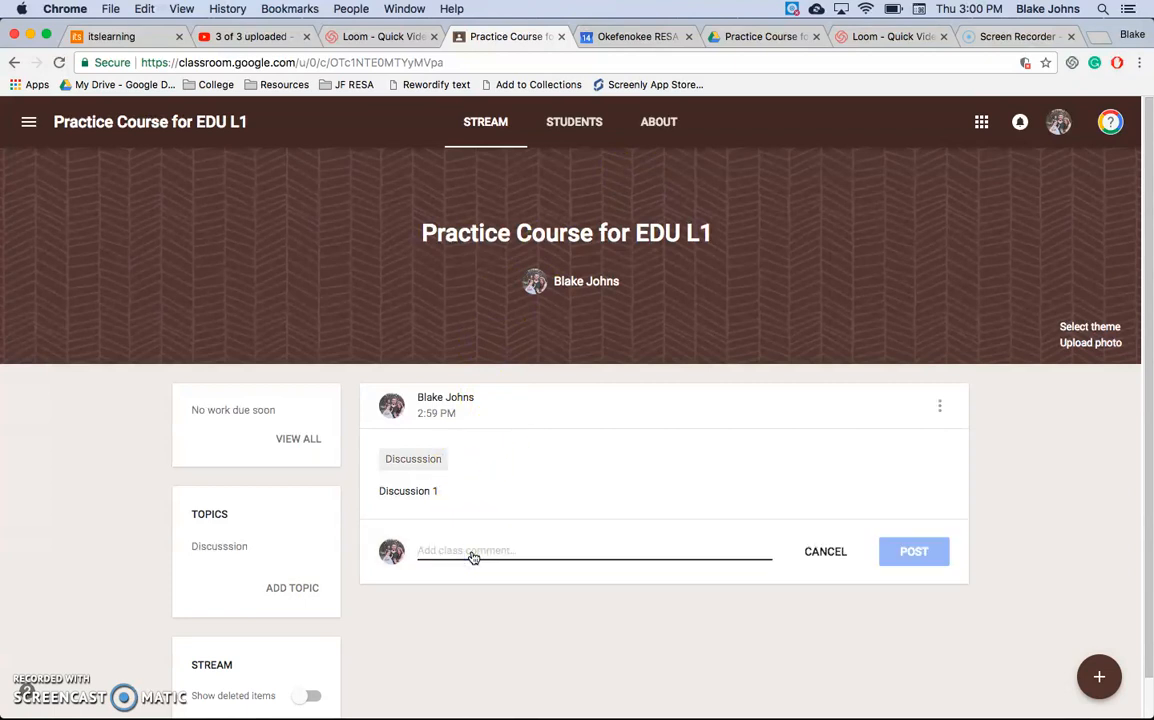
type("sdfla")
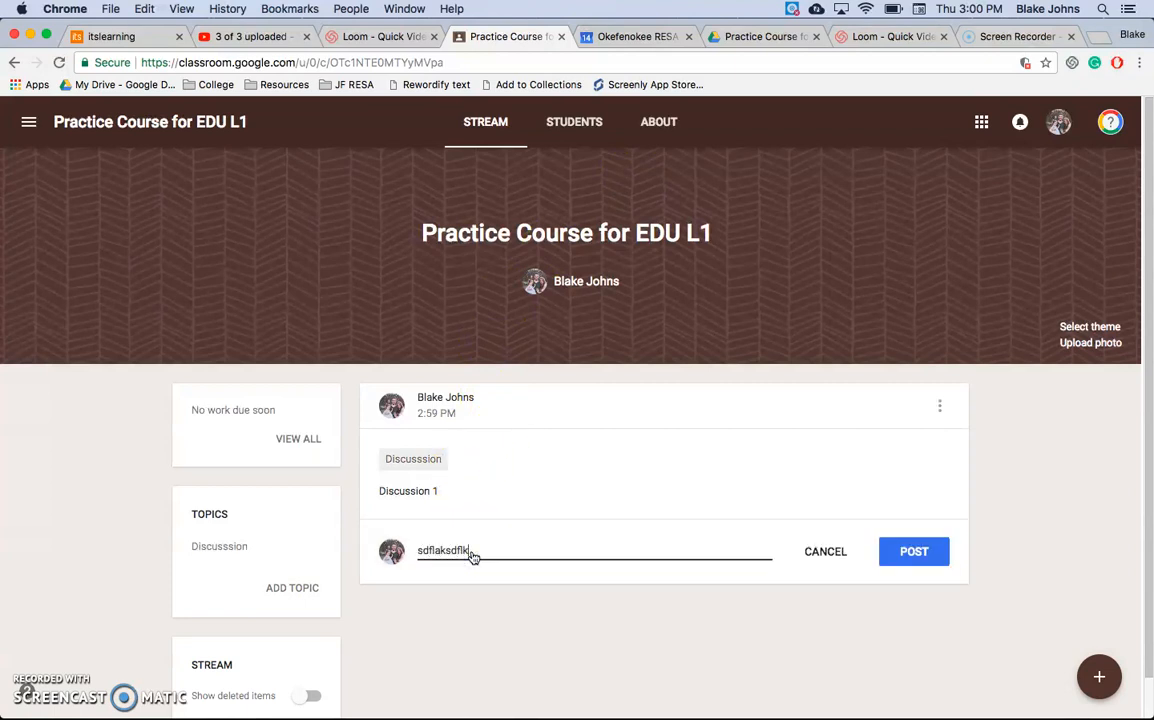
type("ksdflk")
left_click(921, 558)
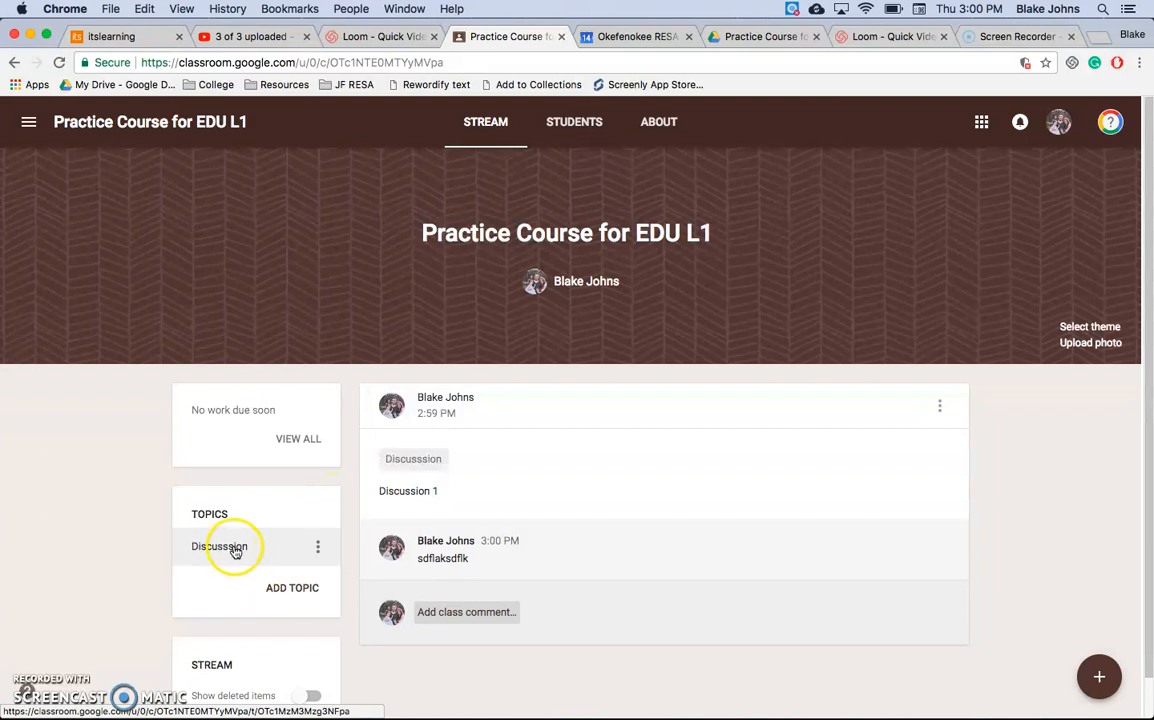
Step: Correct the spelling of the existing topic by renaming it "Discussion"
left_click(320, 550)
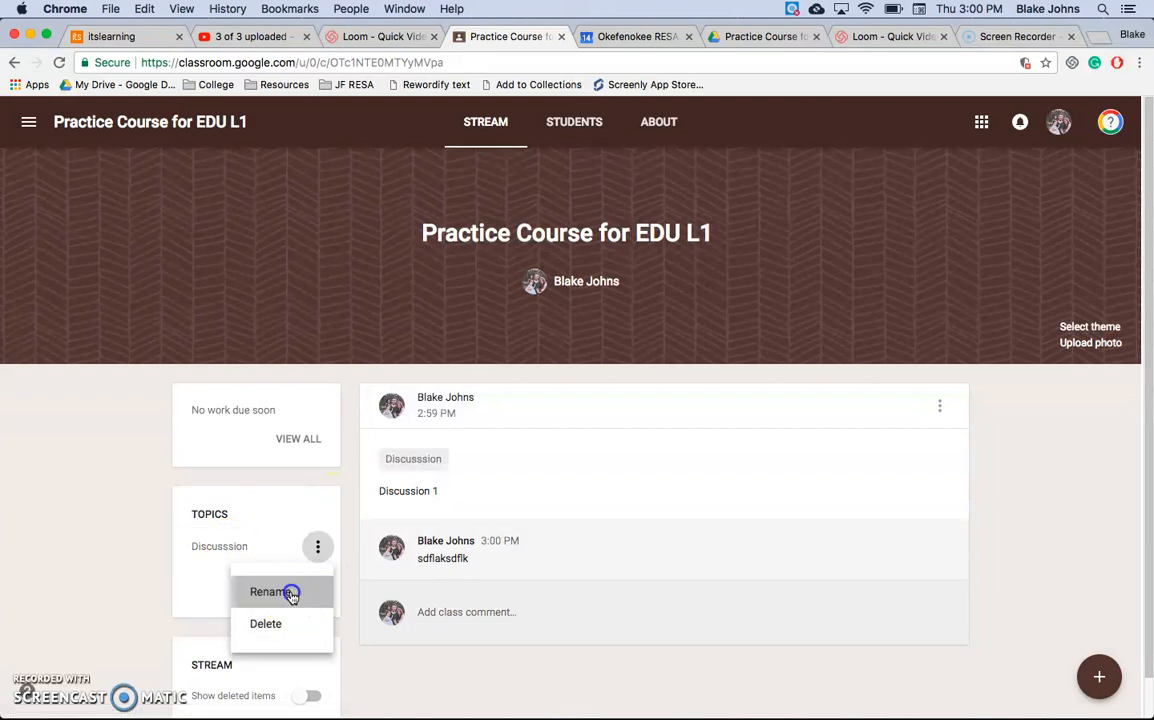
left_click(290, 592)
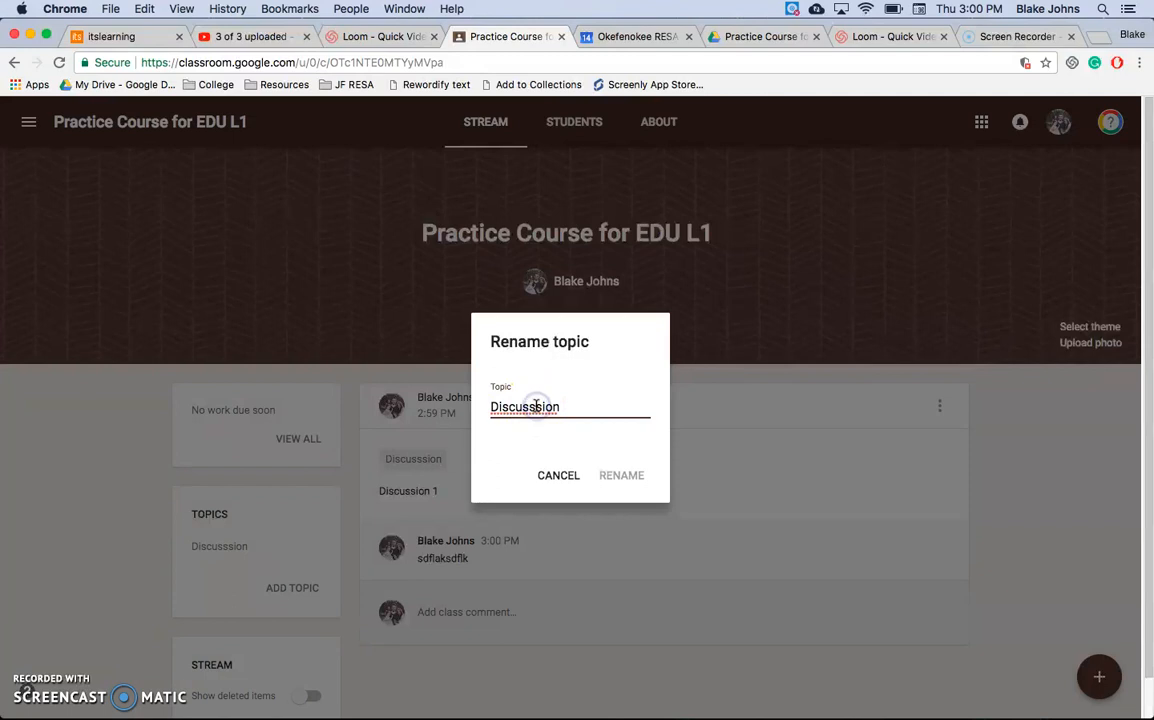
left_click(619, 476)
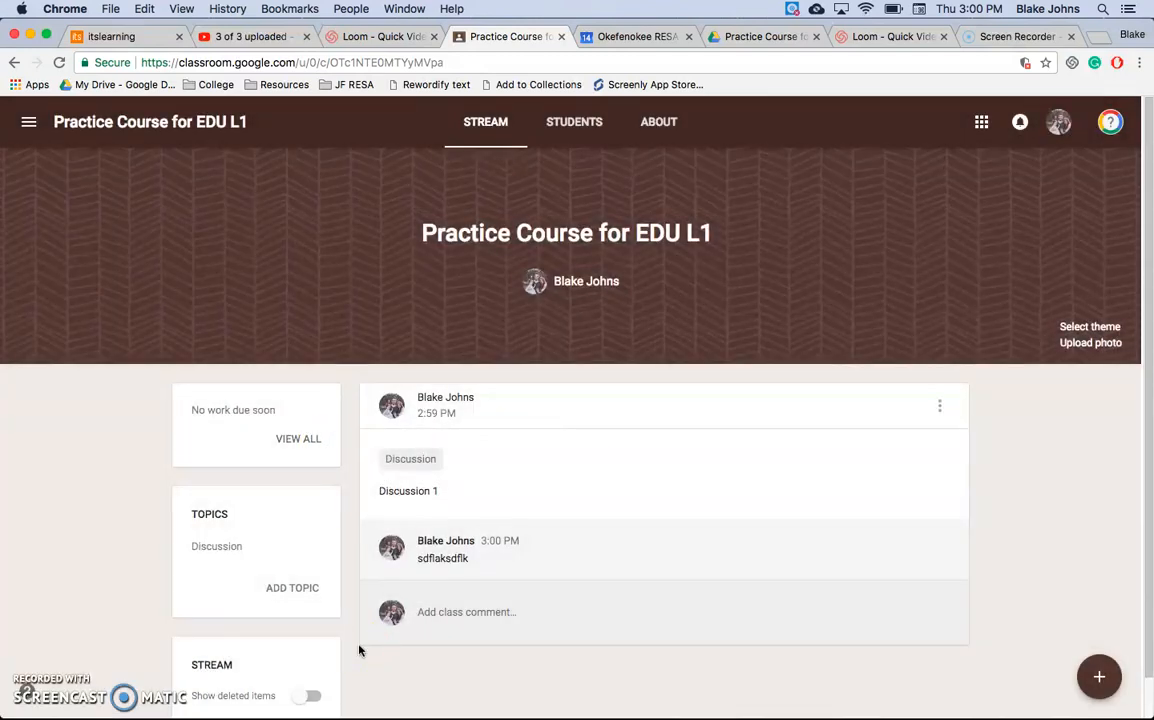
mouse_move(496, 716)
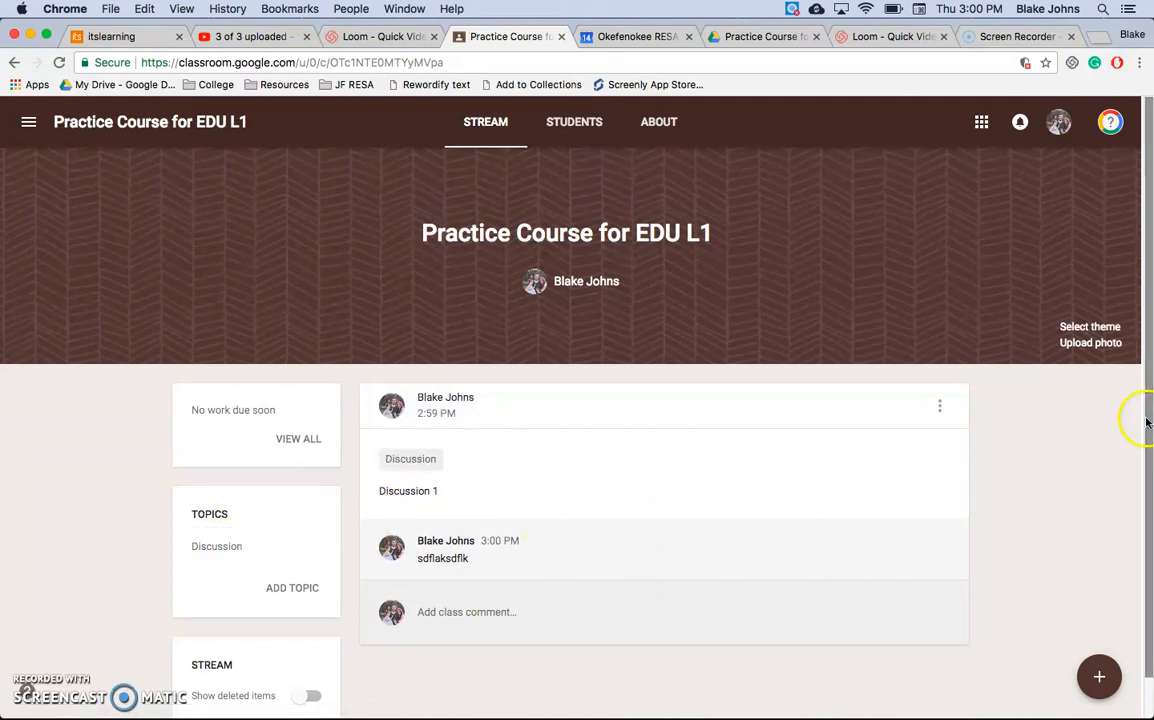
Step: Create a new assignment titled "Write a paper about WW2" with the instructions "Write a paper about WW2"
left_click(1105, 687)
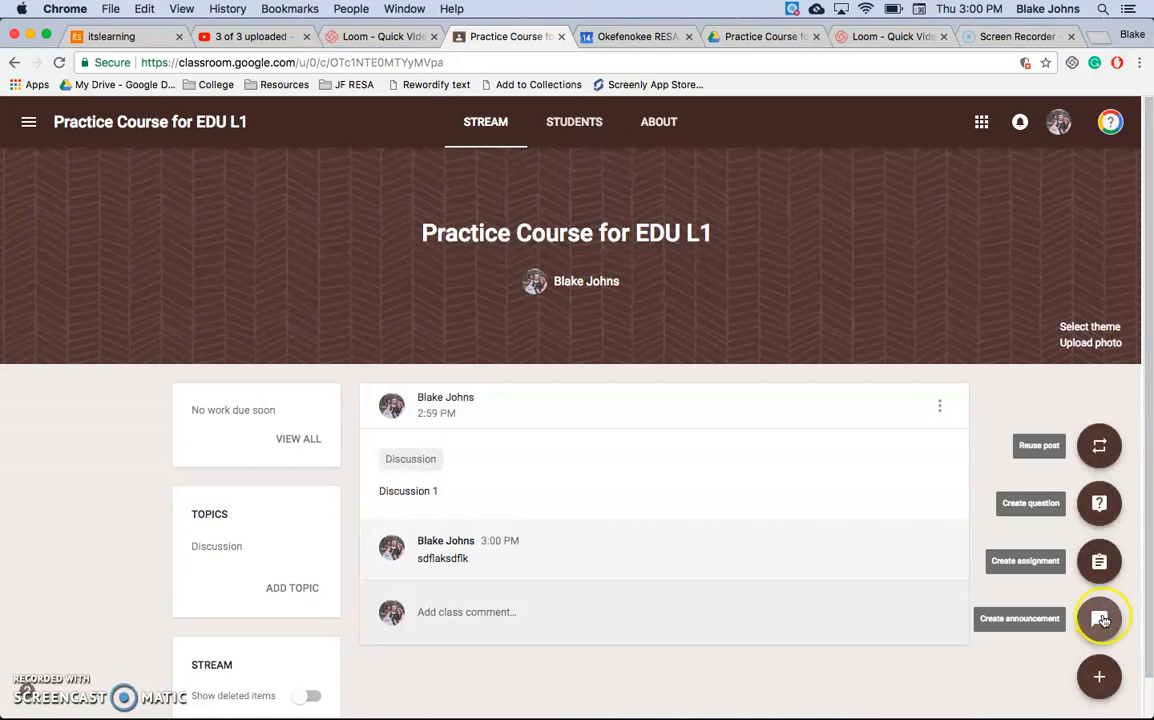
left_click(1105, 568)
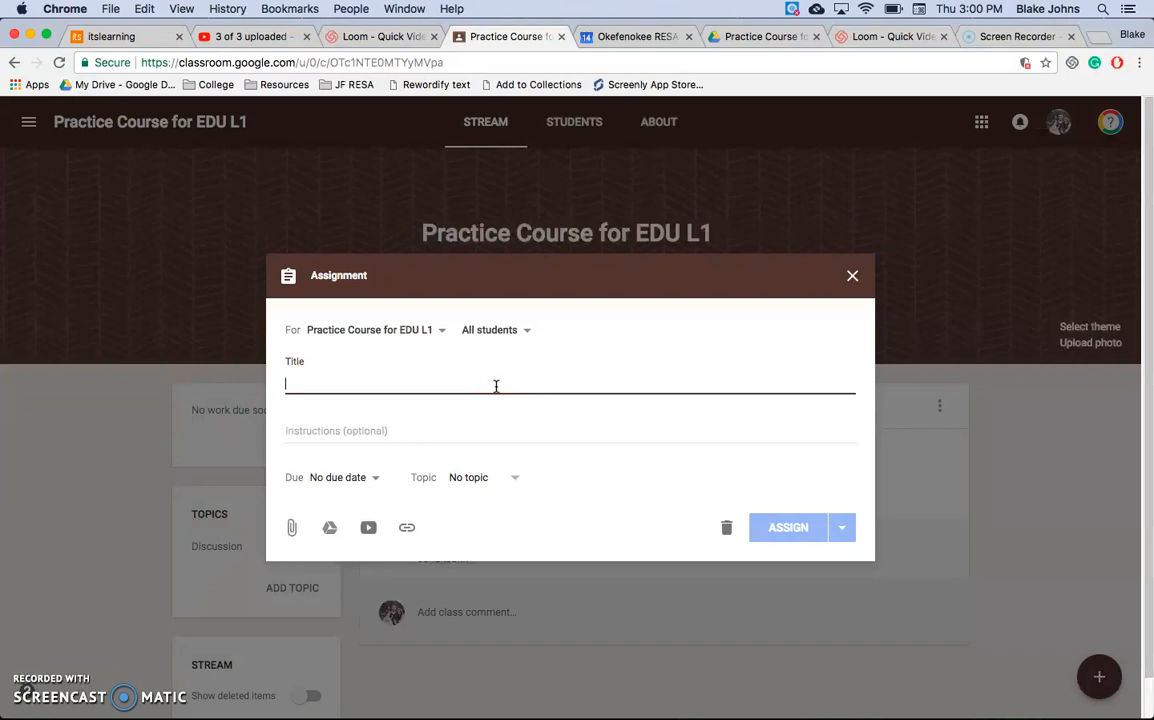
type("Write a paper about WW2")
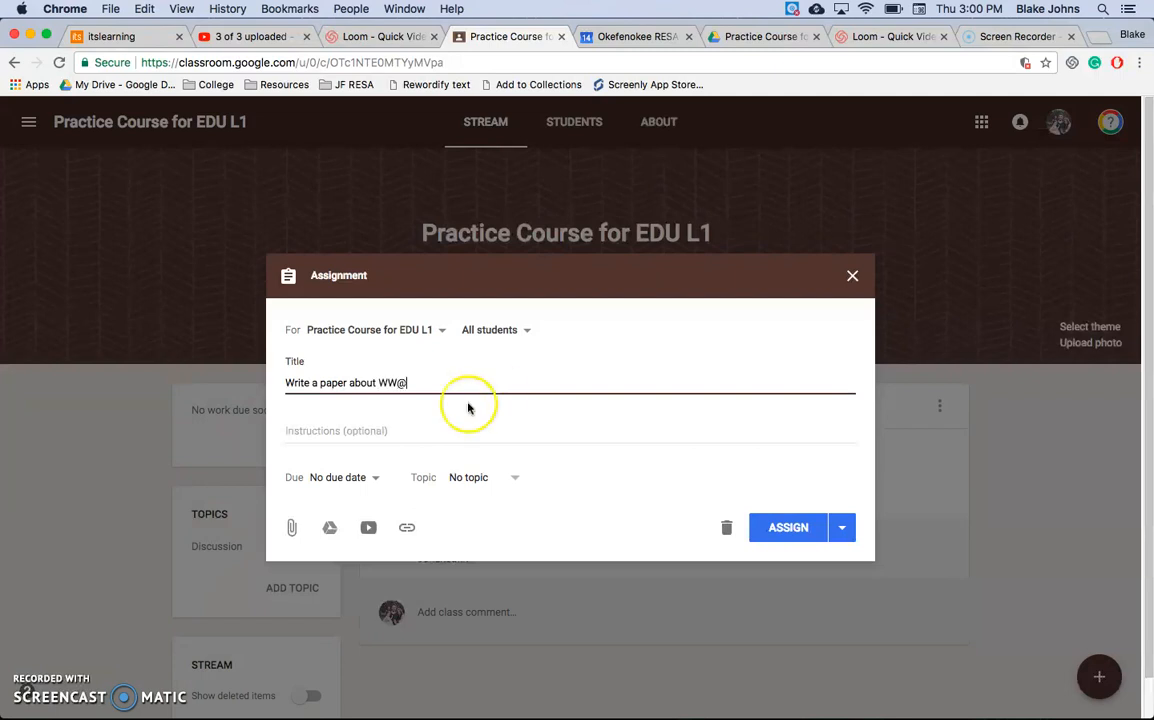
left_click(376, 435)
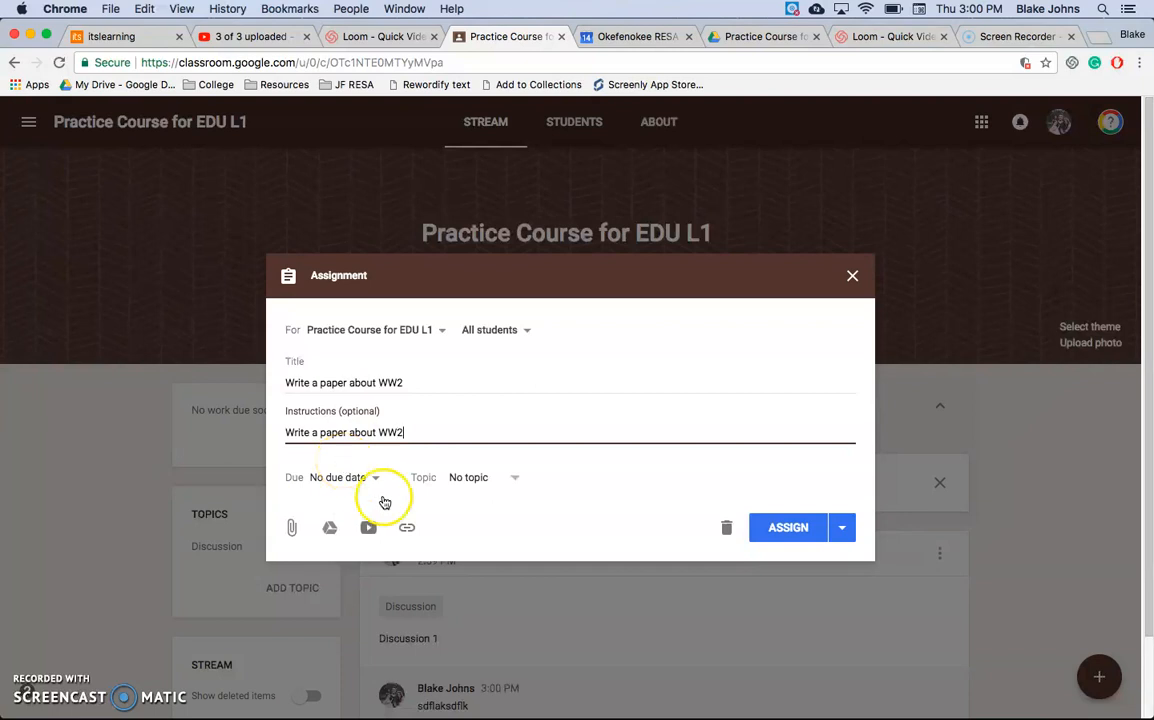
Step: Set the assignment's due date to Dec 20, 2017 at 11:59 PM
left_click(371, 477)
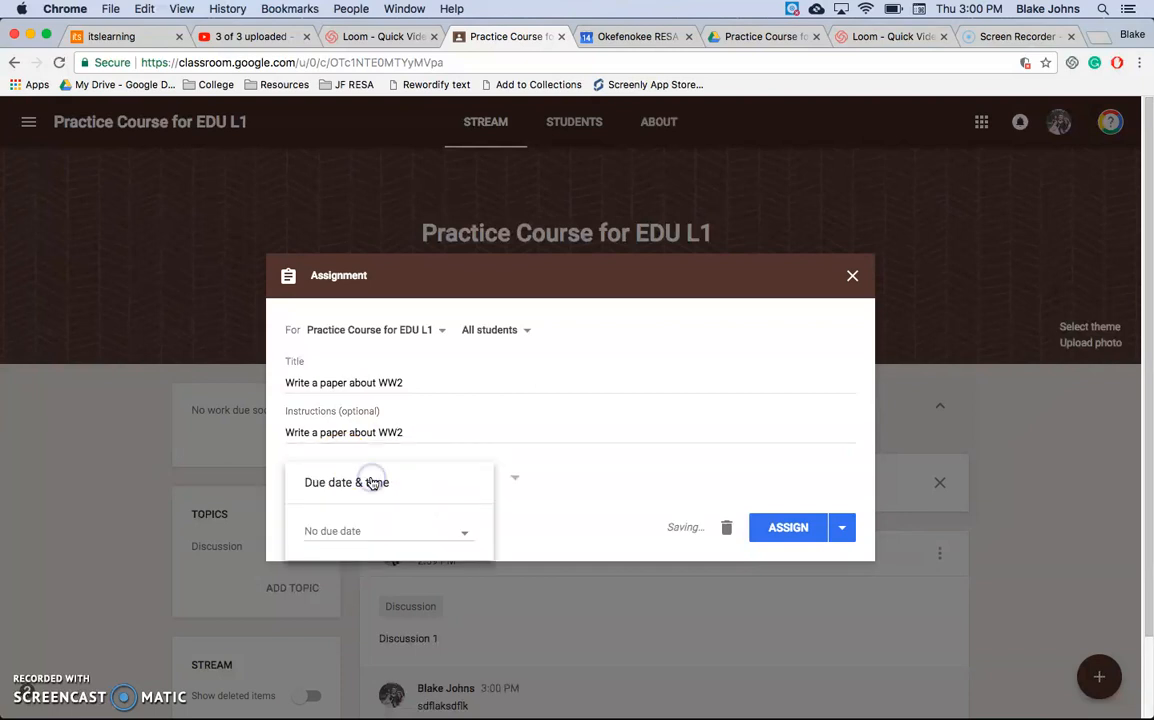
left_click(367, 542)
left_click(400, 651)
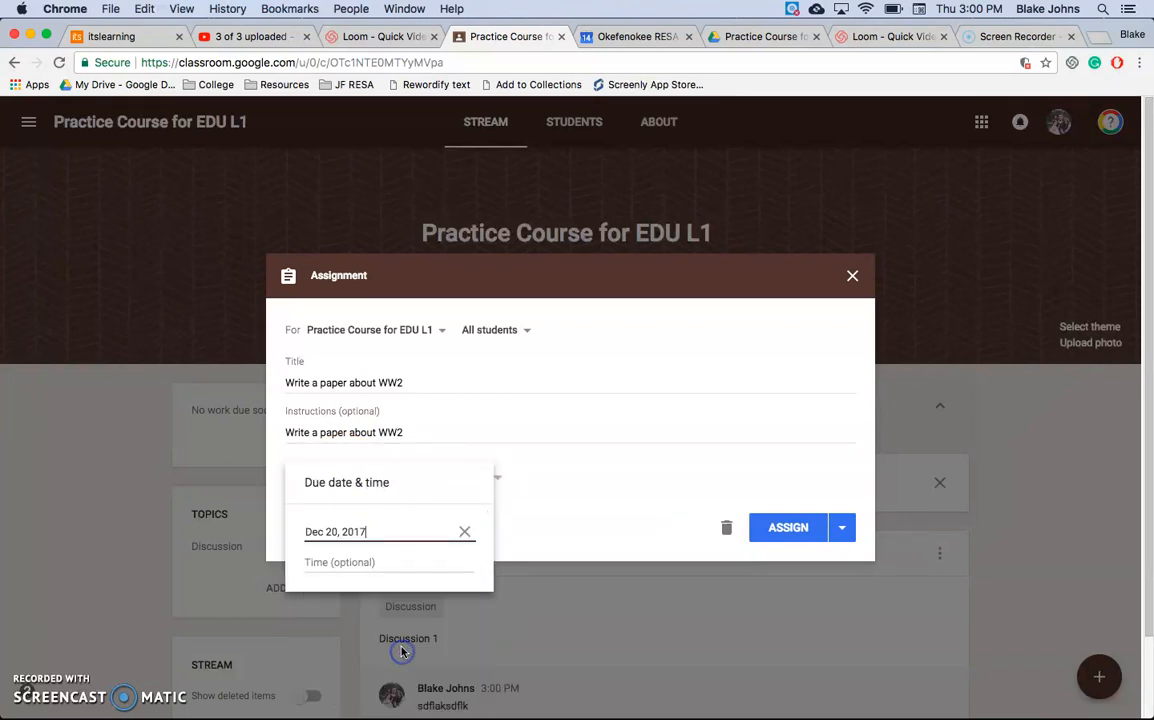
left_click(403, 562)
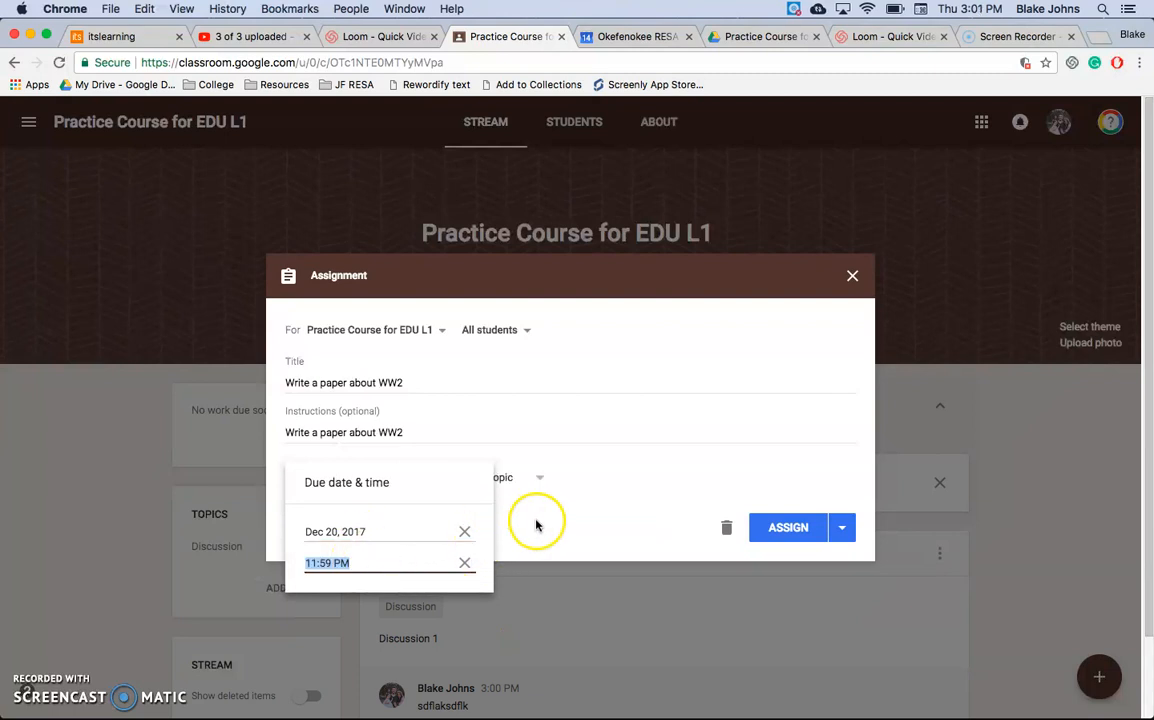
left_click(536, 524)
Step: Create the topic "History" for the assignment and assign it to all students
left_click(520, 480)
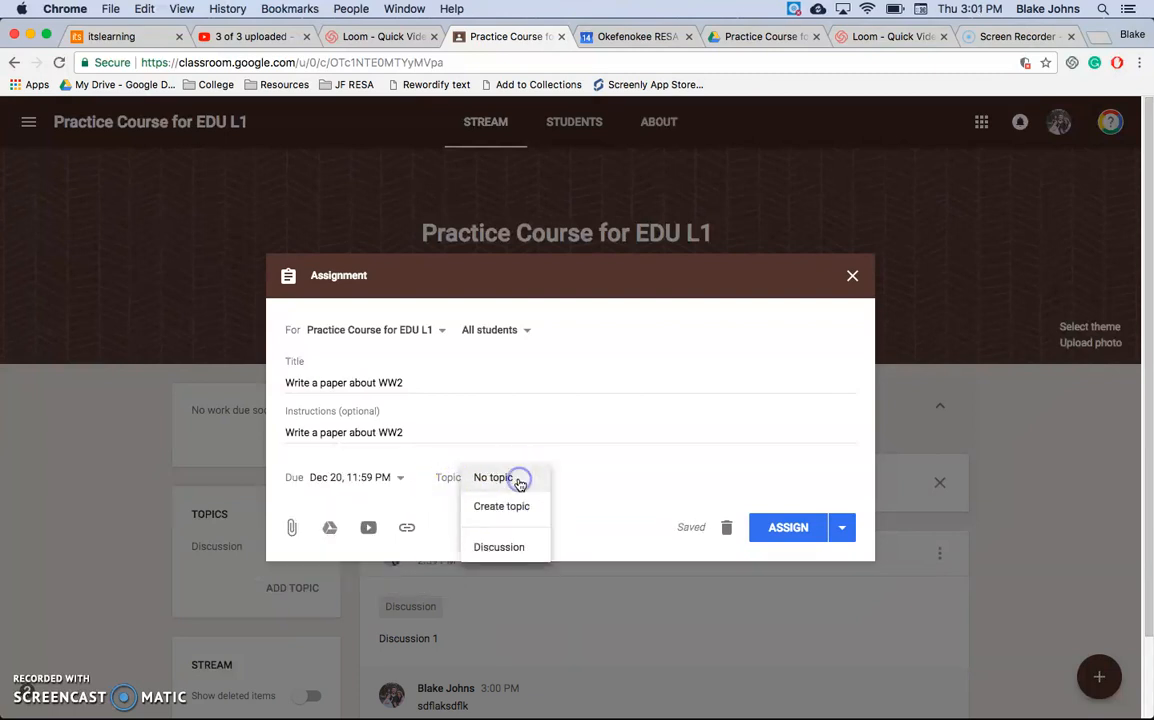
left_click(521, 498)
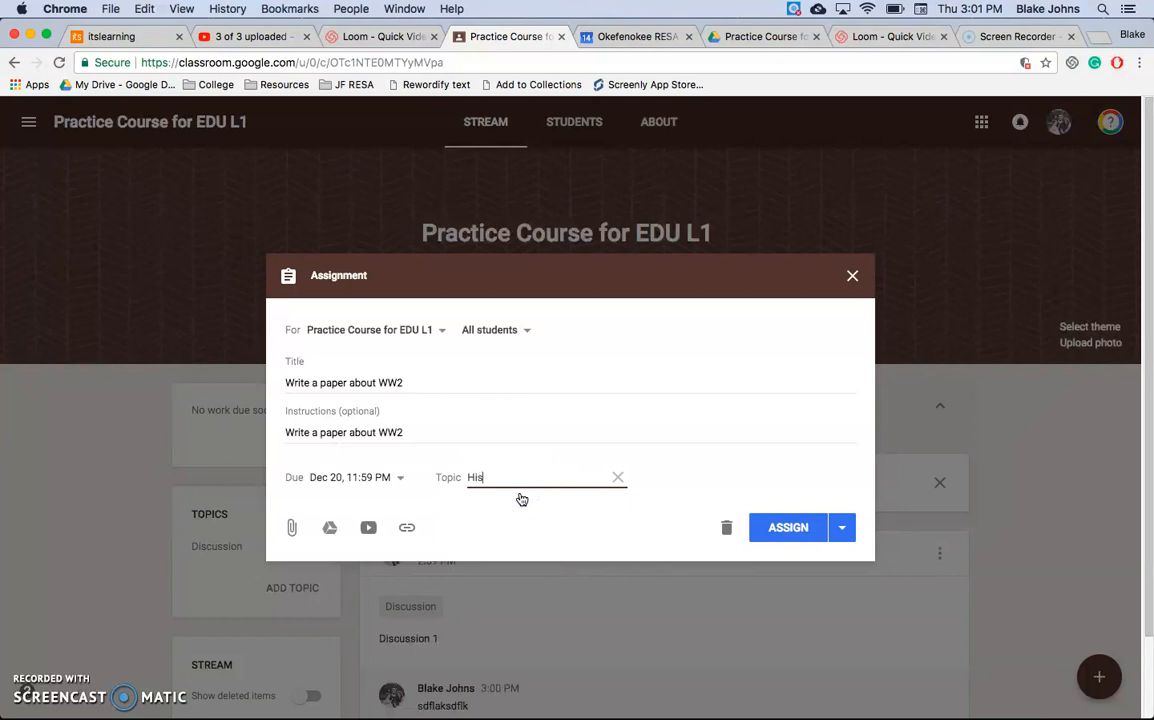
left_click(675, 494)
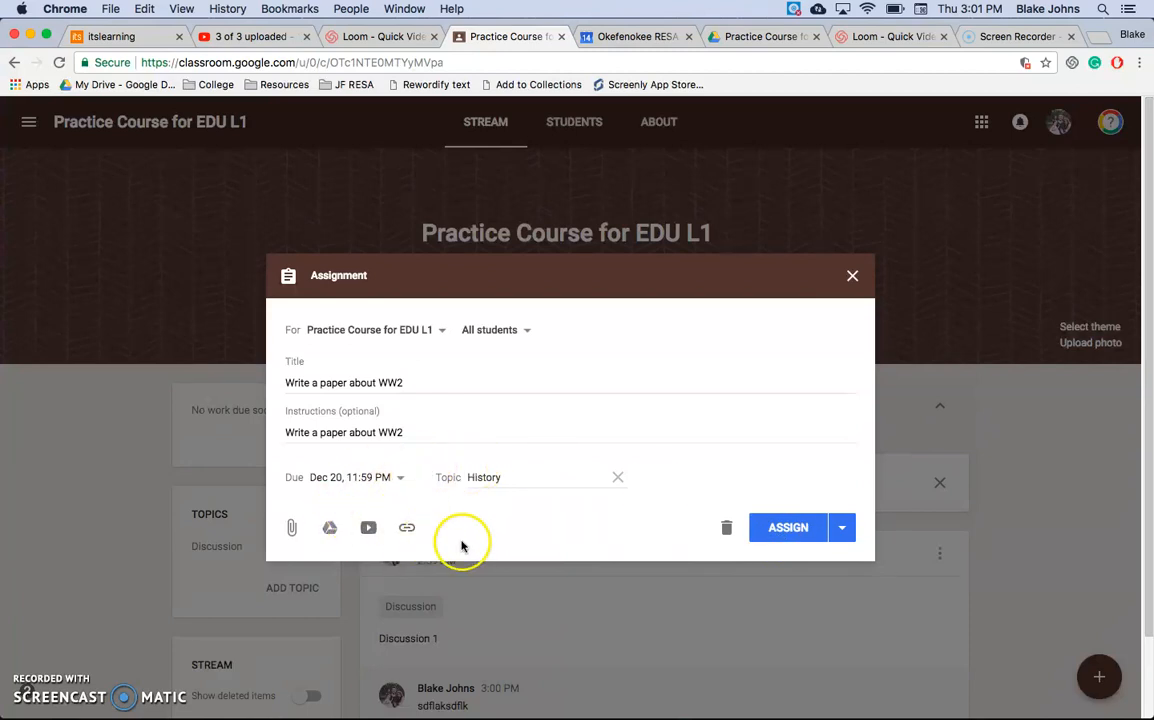
left_click(799, 535)
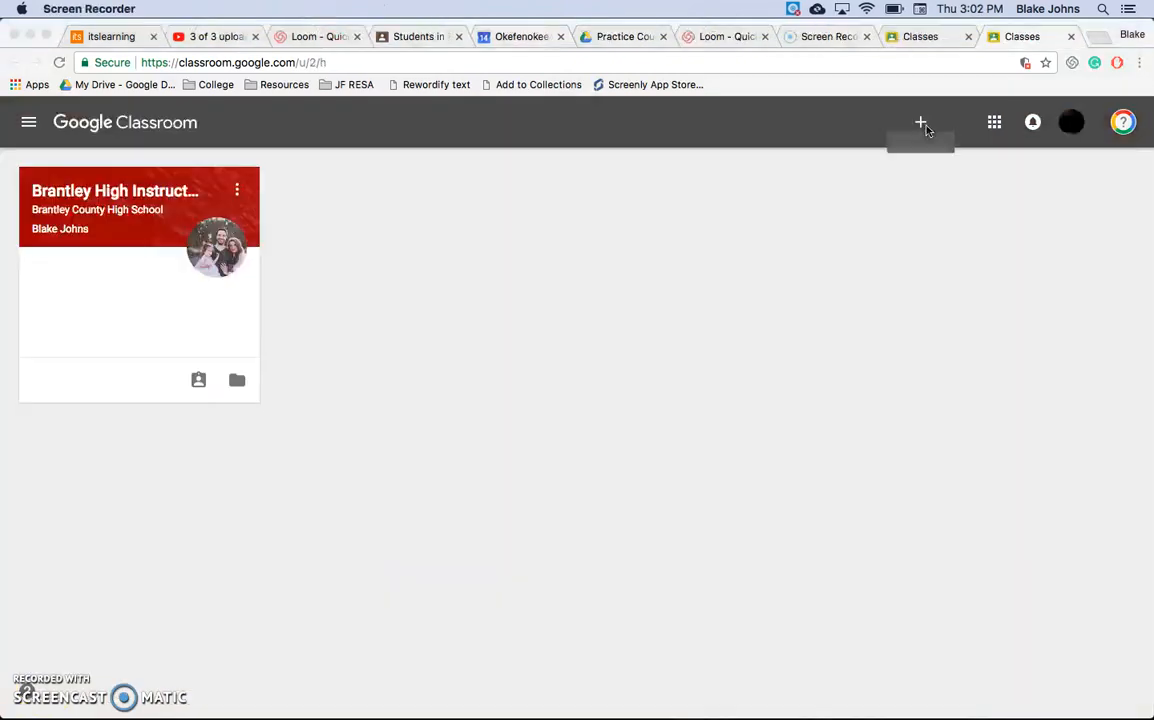
Step: From the student account's classes page, join the practice course by pasting its class code
left_click(921, 122)
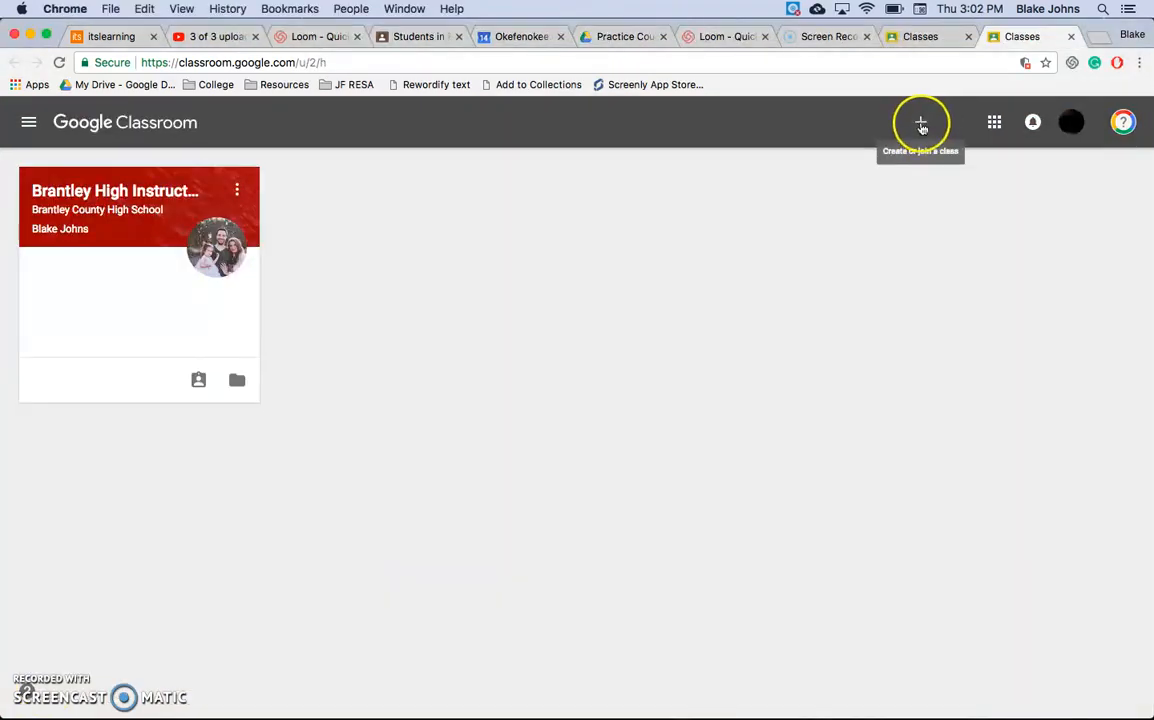
left_click(883, 170)
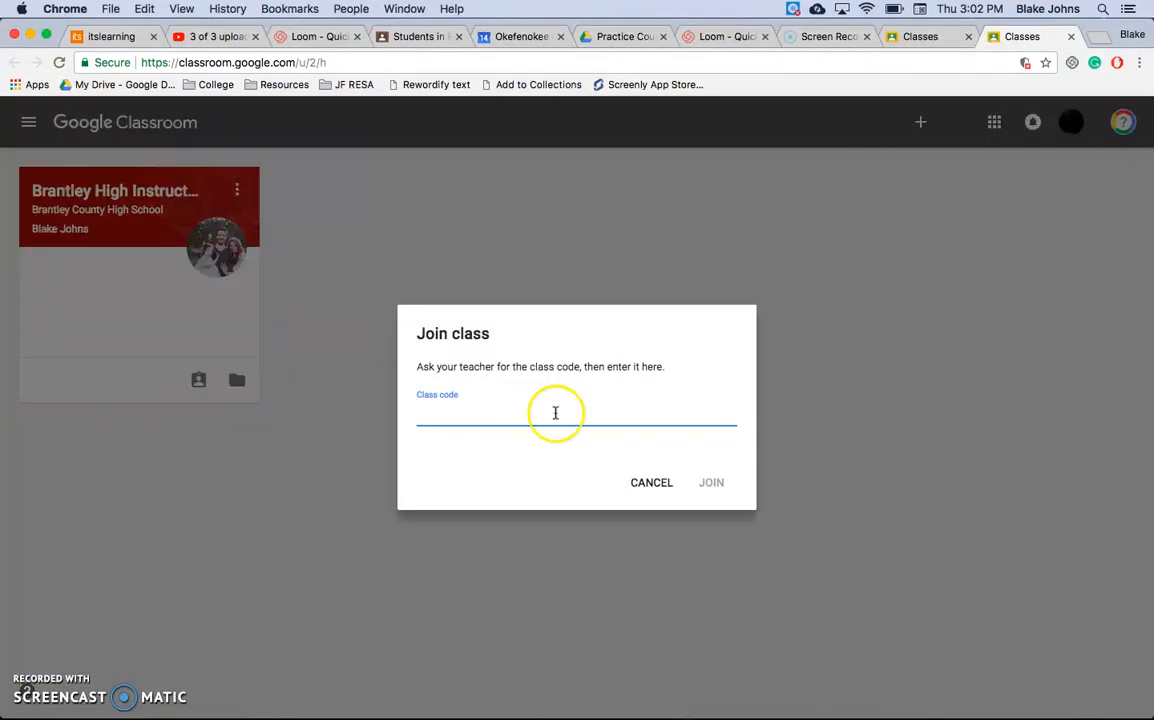
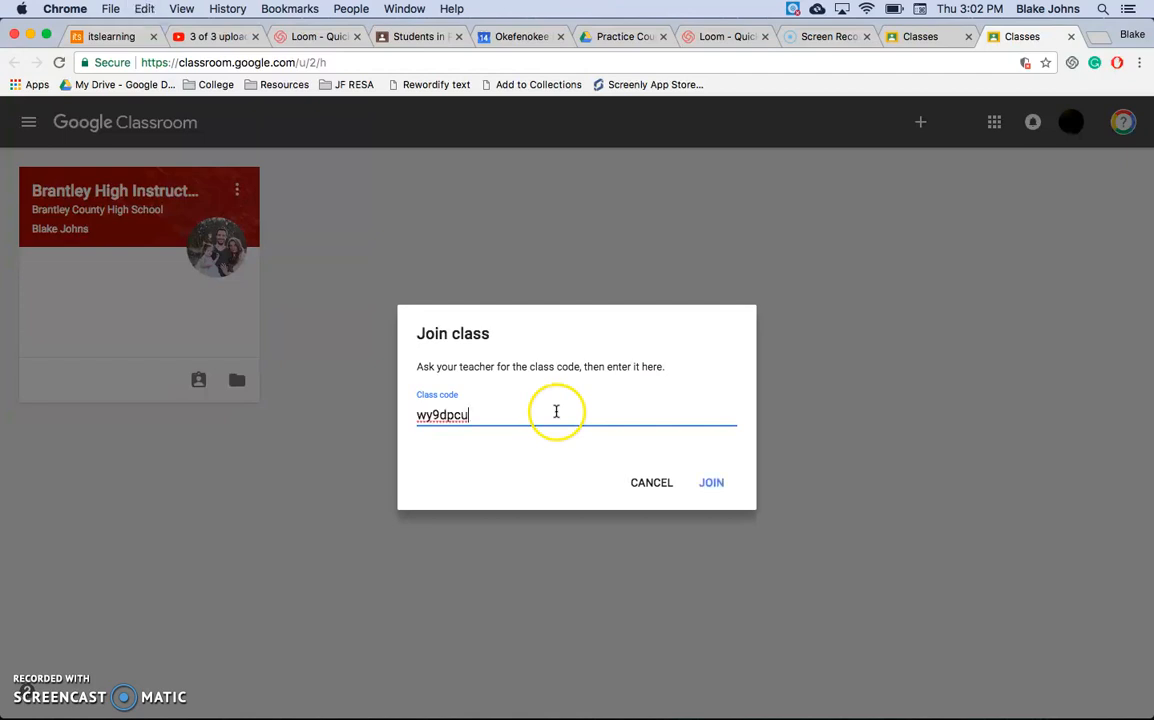
left_click(700, 482)
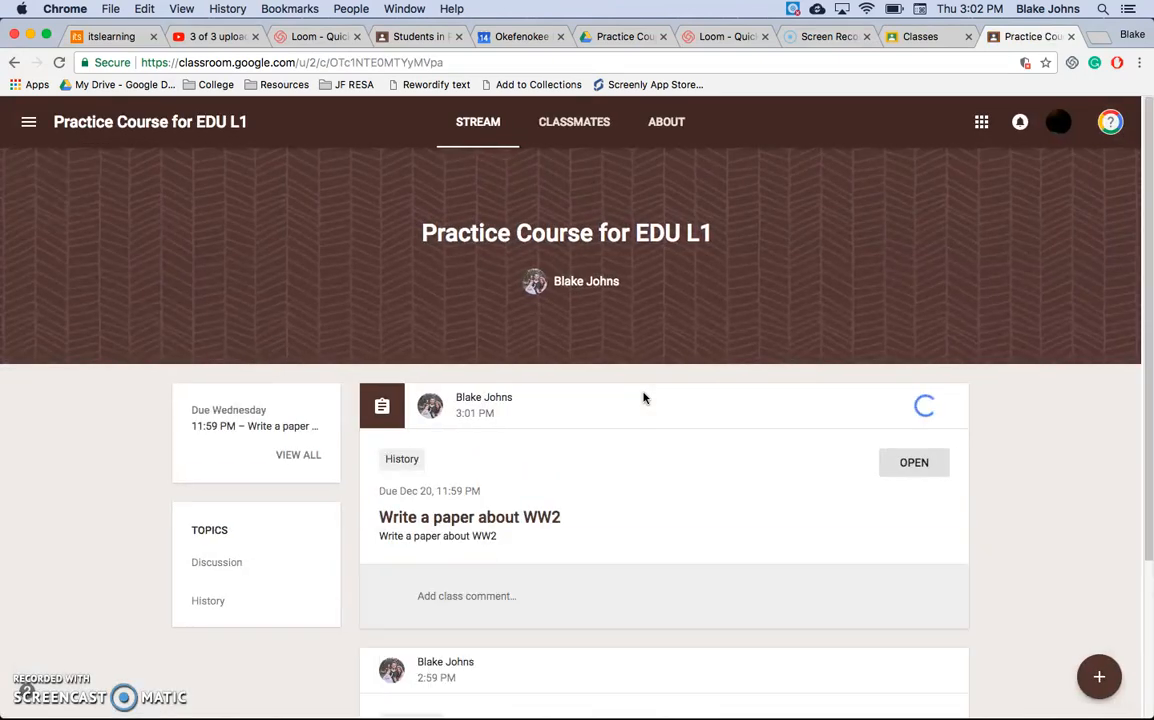
Step: Post the class comment "sdfslkdjflka" on the "Discussion 1" announcement as the student
scroll(644, 398, "down", 4)
left_click(464, 672)
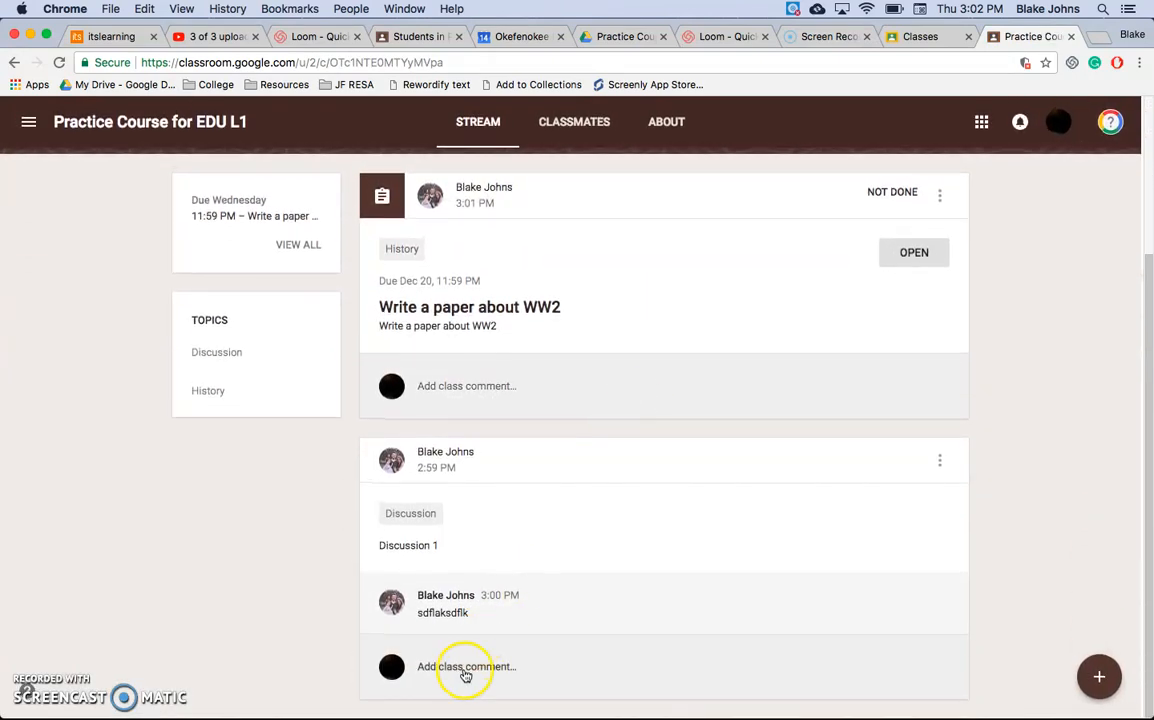
type("sdfslkdjflka")
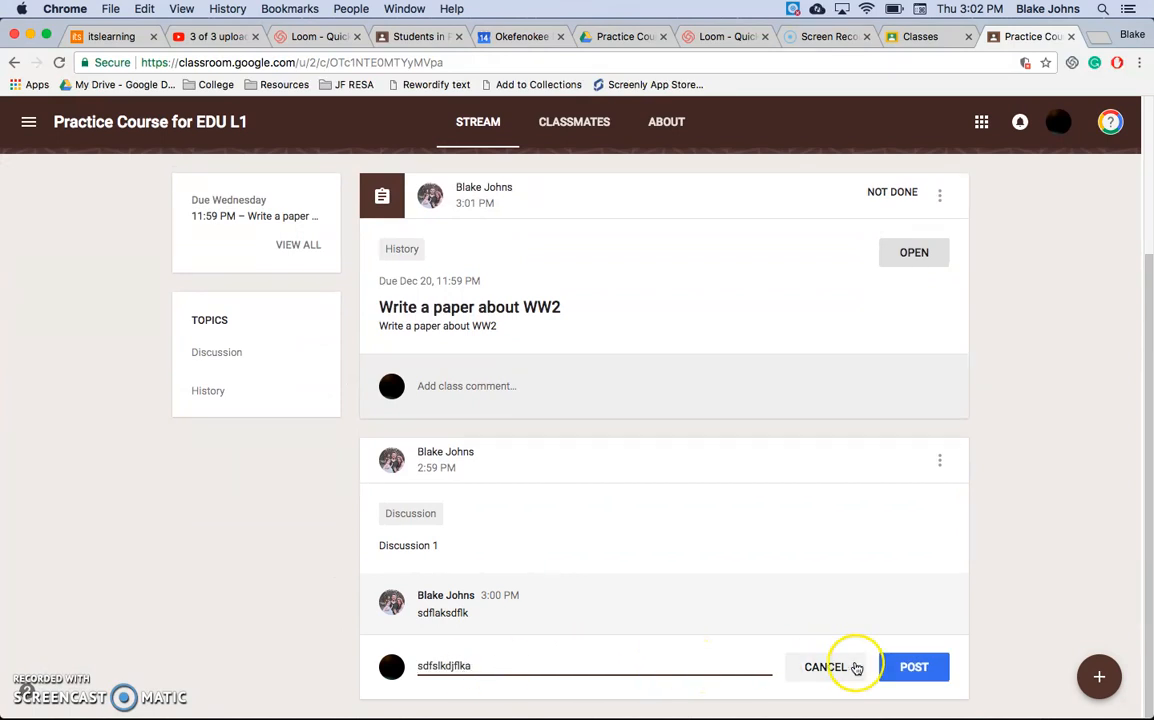
left_click(925, 667)
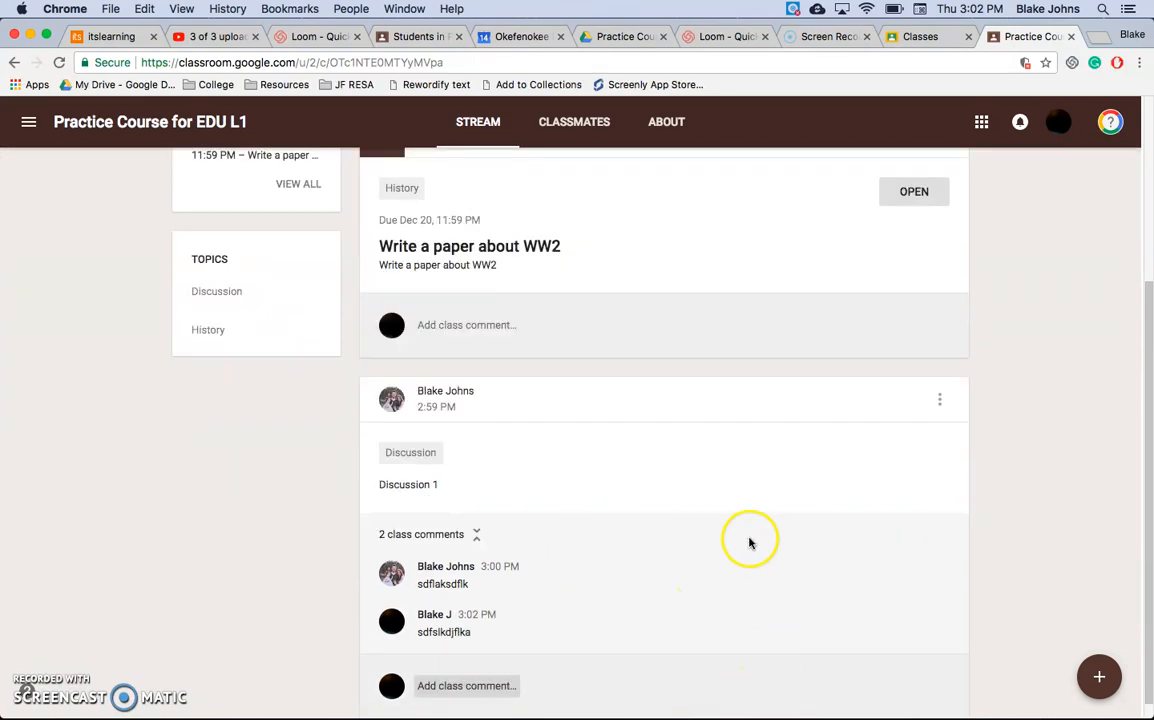
Step: Open the "Write a paper about WW2" assignment from the student's class stream
scroll(555, 665, "down", 1)
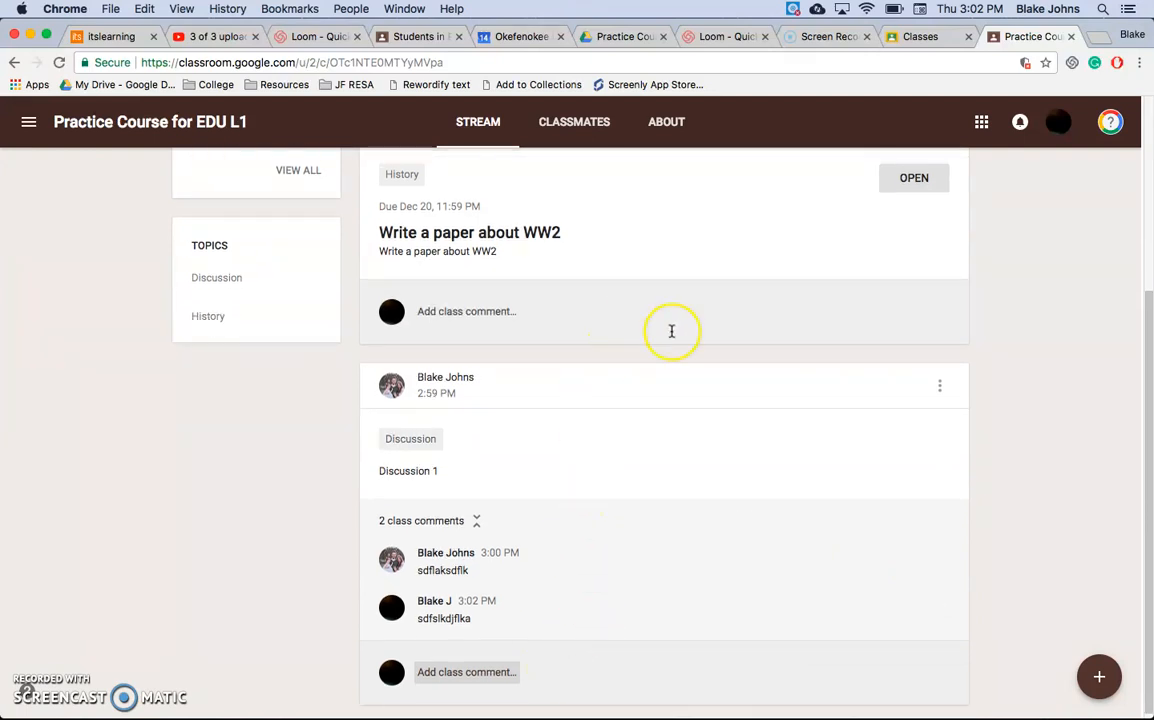
scroll(672, 332, "up", 2)
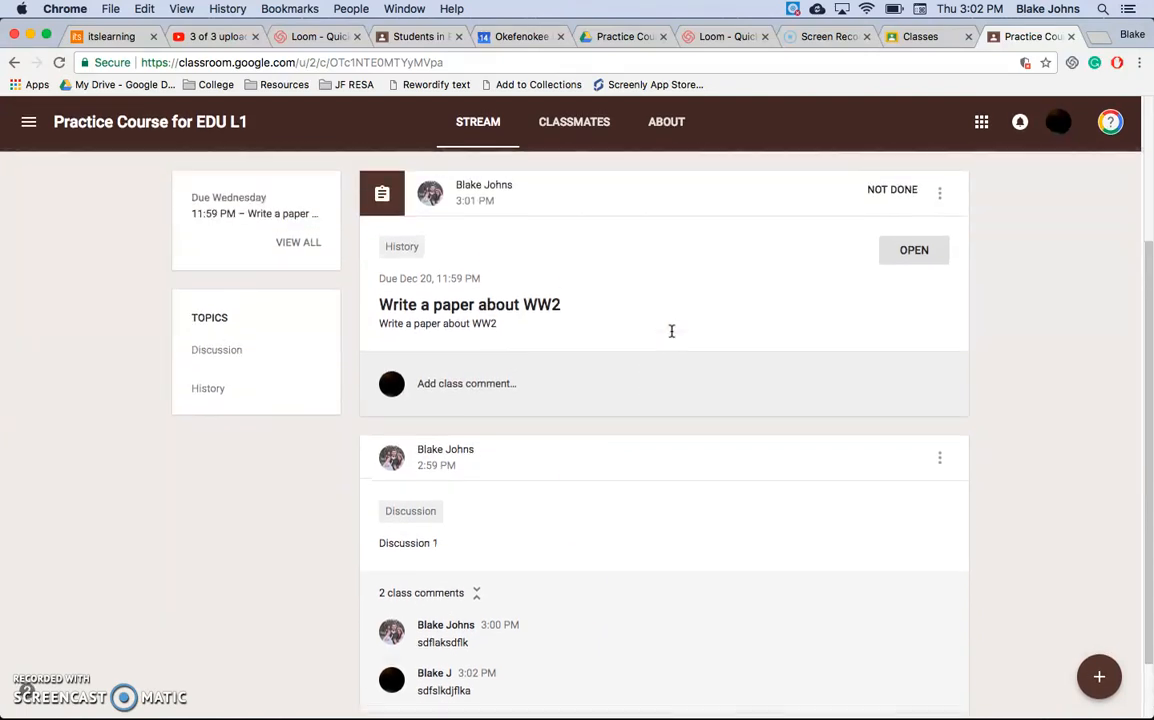
scroll(646, 322, "down", 1)
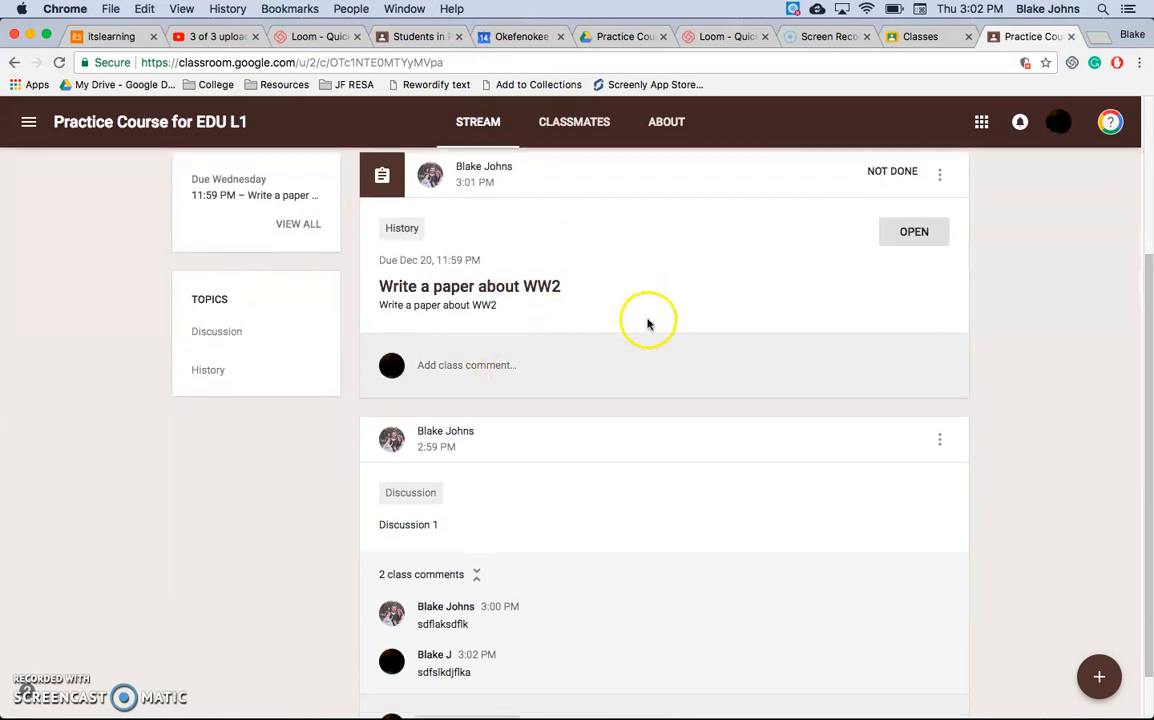
left_click(905, 243)
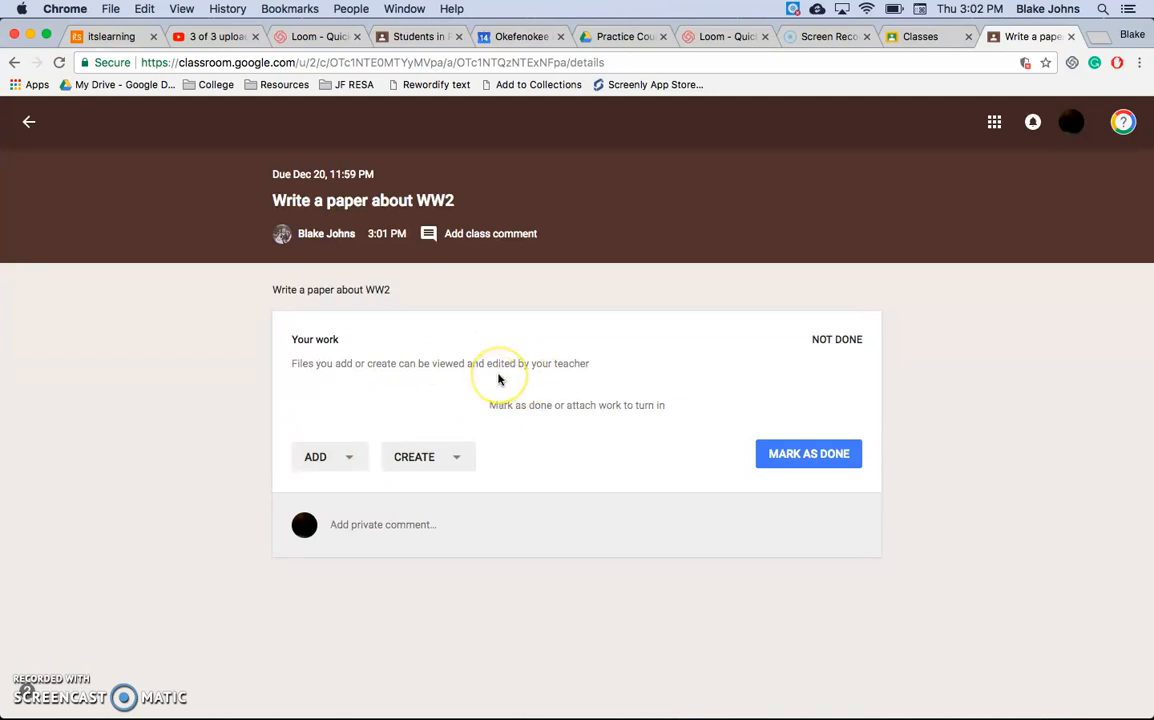
Step: Examine the options for adding existing work and creating new files for the assignment
left_click(355, 464)
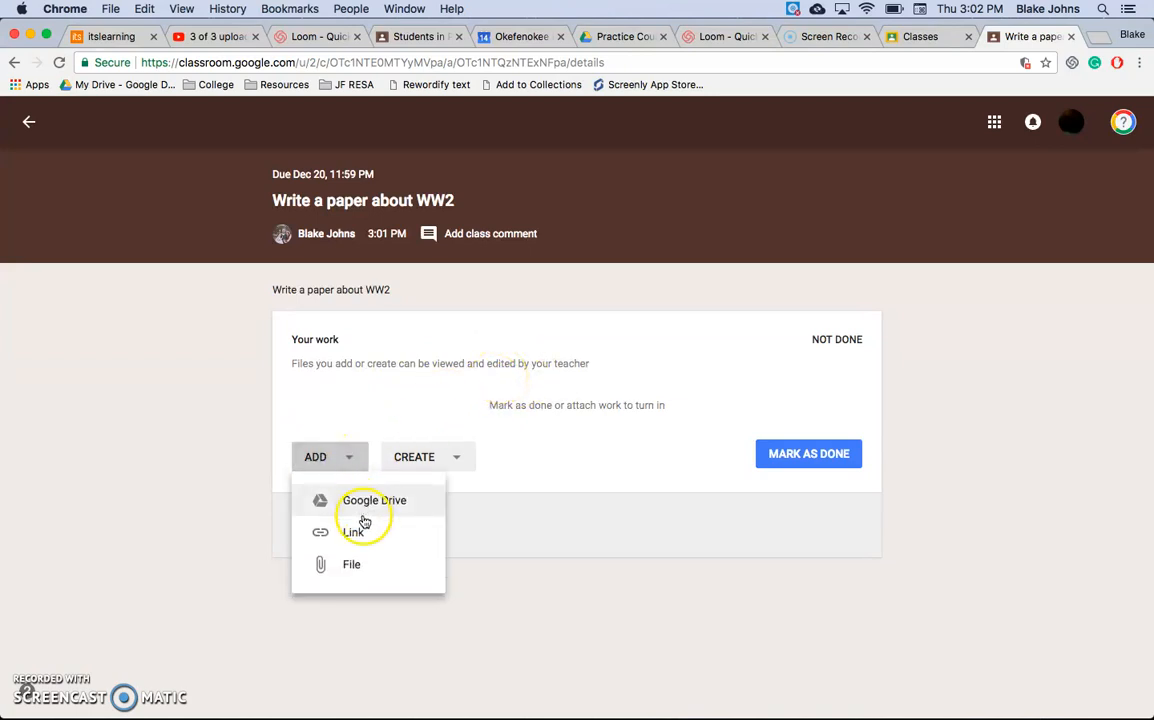
left_click(457, 466)
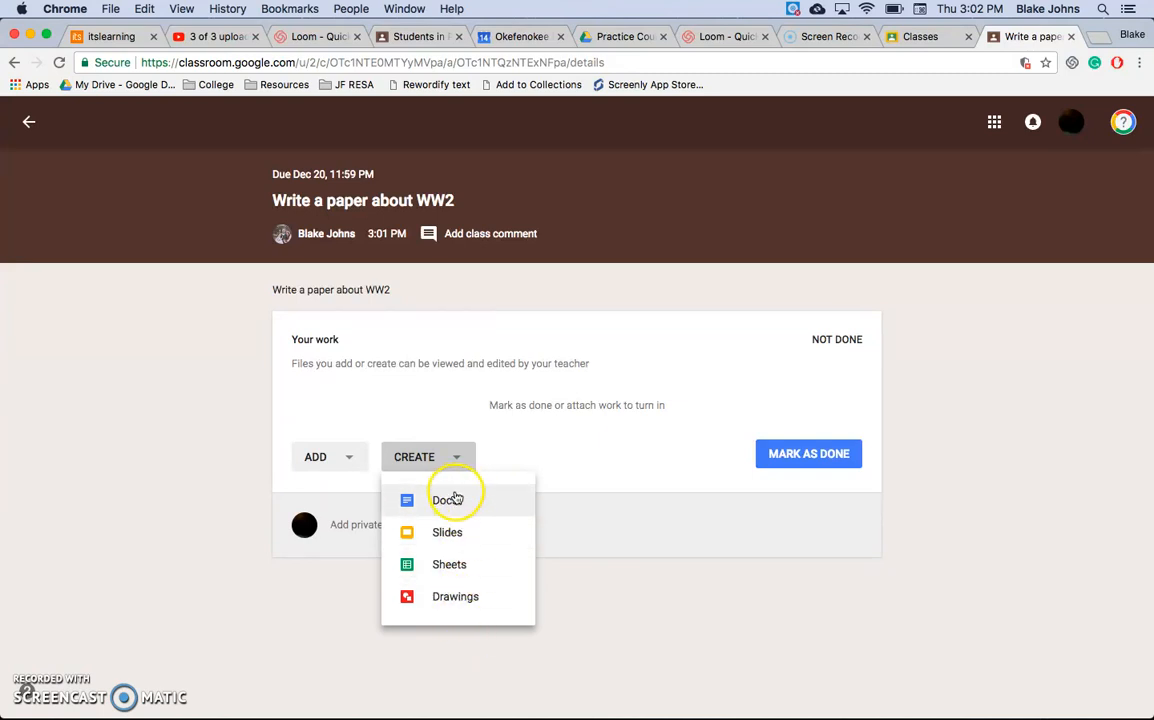
left_click(376, 438)
left_click(352, 455)
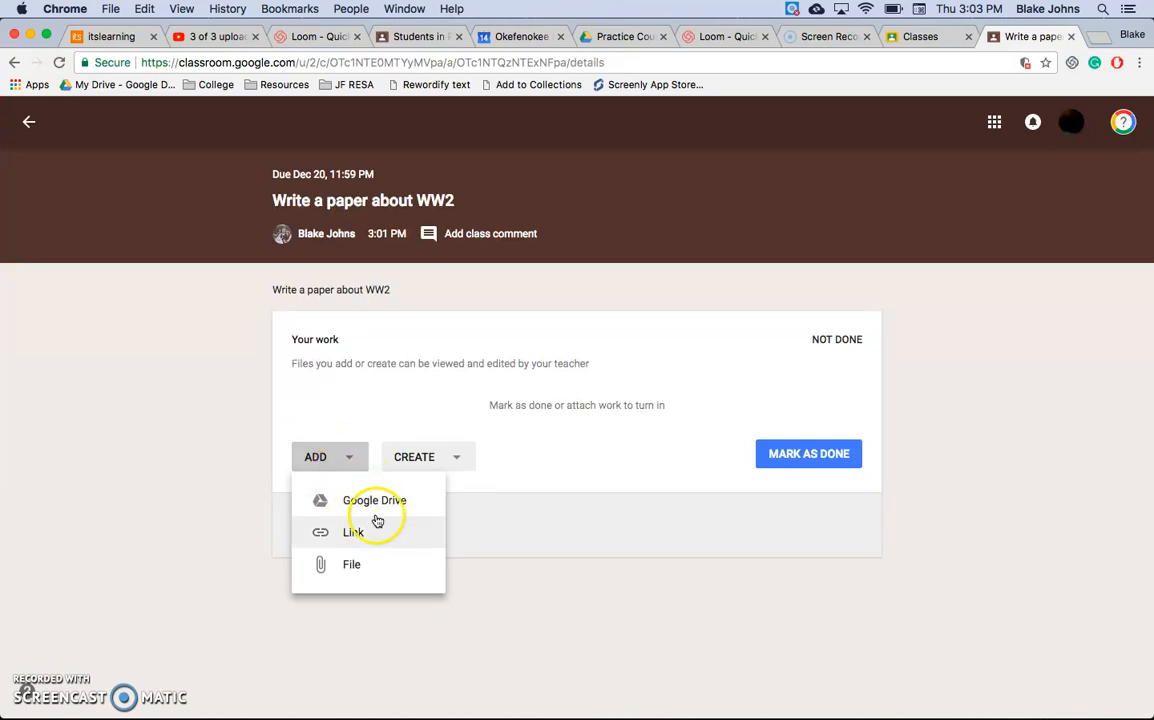
left_click(447, 425)
left_click(448, 459)
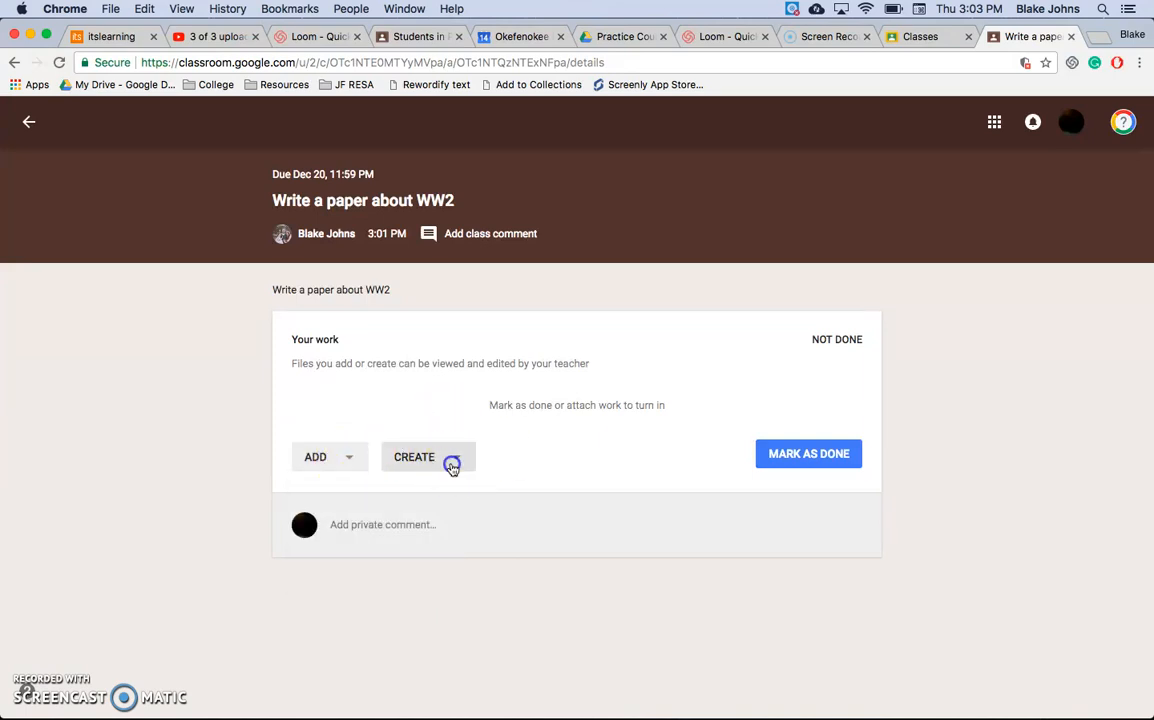
Step: Create a Google Docs file for the WW2 assignment, write "This is my paper" in it, and close the document
left_click(443, 505)
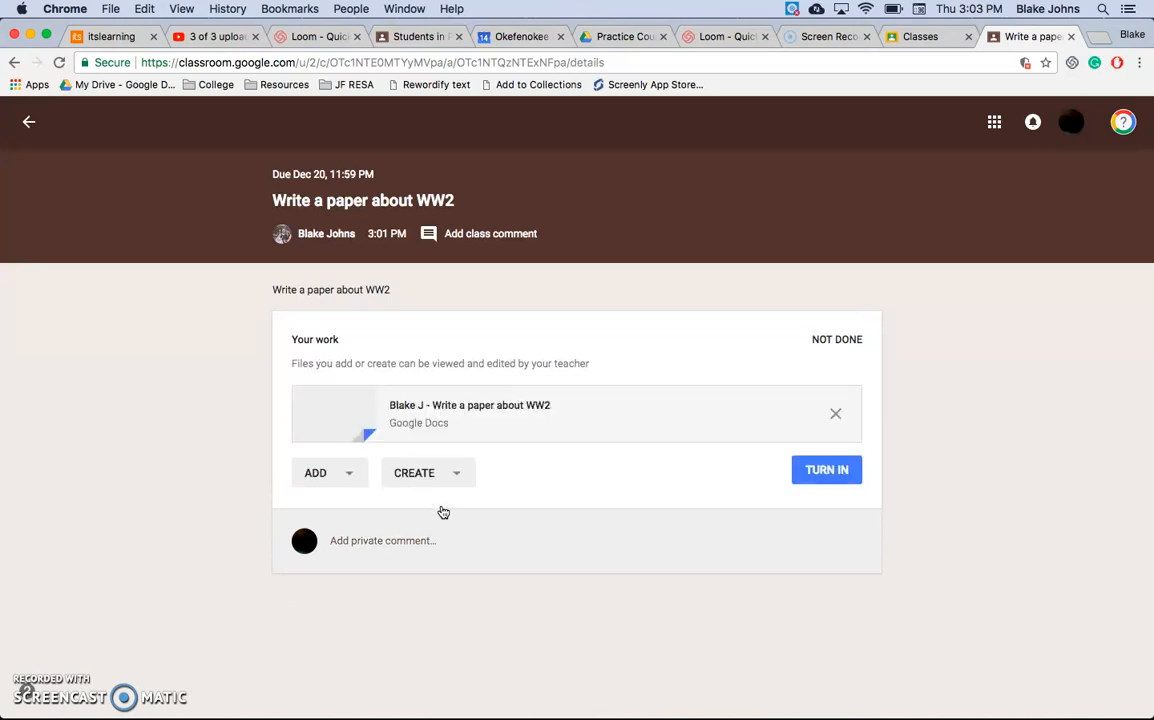
left_click(518, 424)
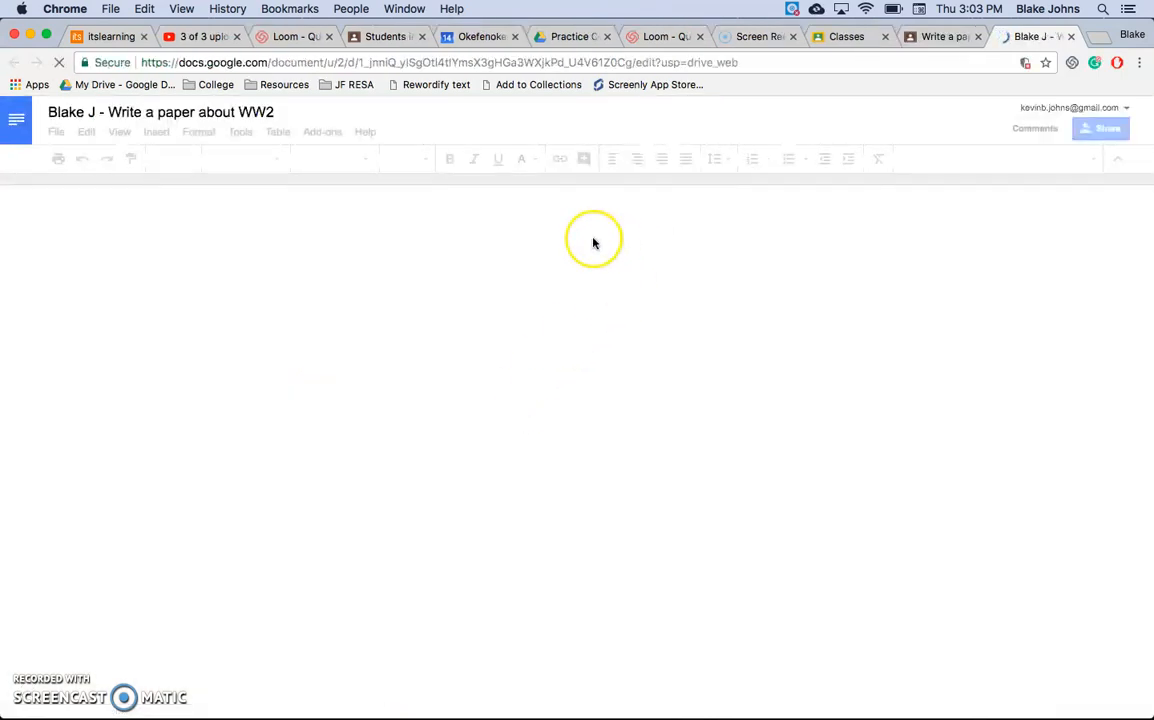
type("This is")
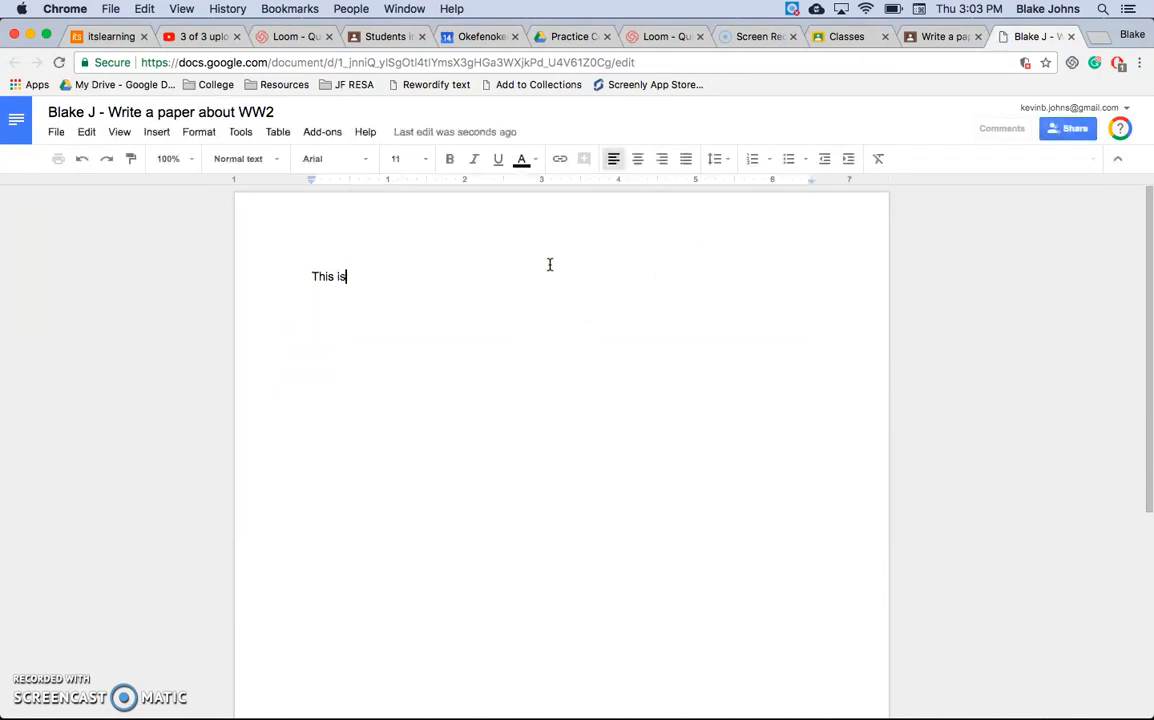
type(" my paper")
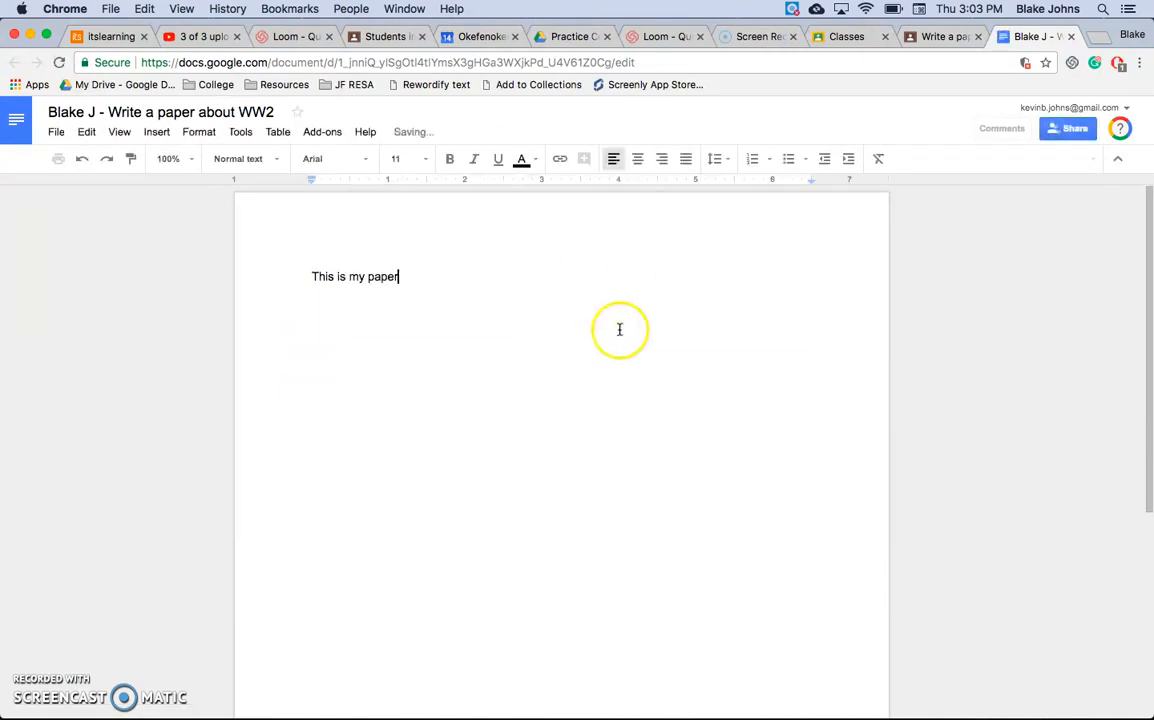
left_click(1071, 36)
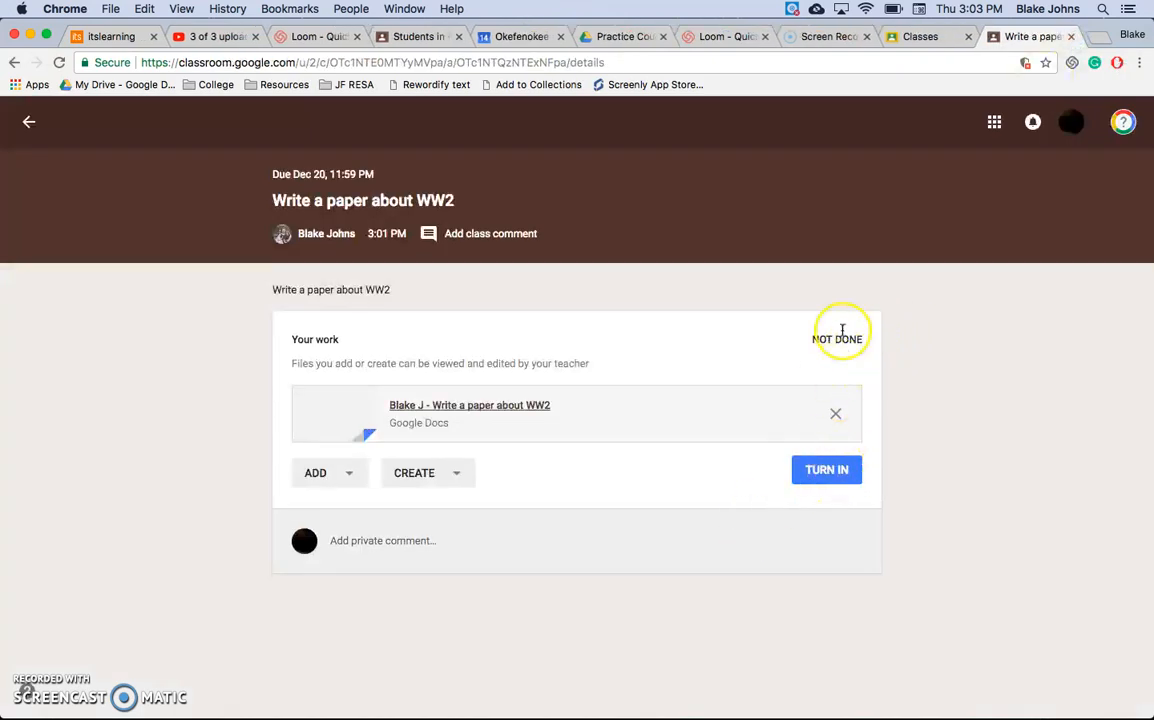
Step: Turn in the attached document for the "Write a paper about WW2" assignment and close the student's assignment page
left_click(820, 472)
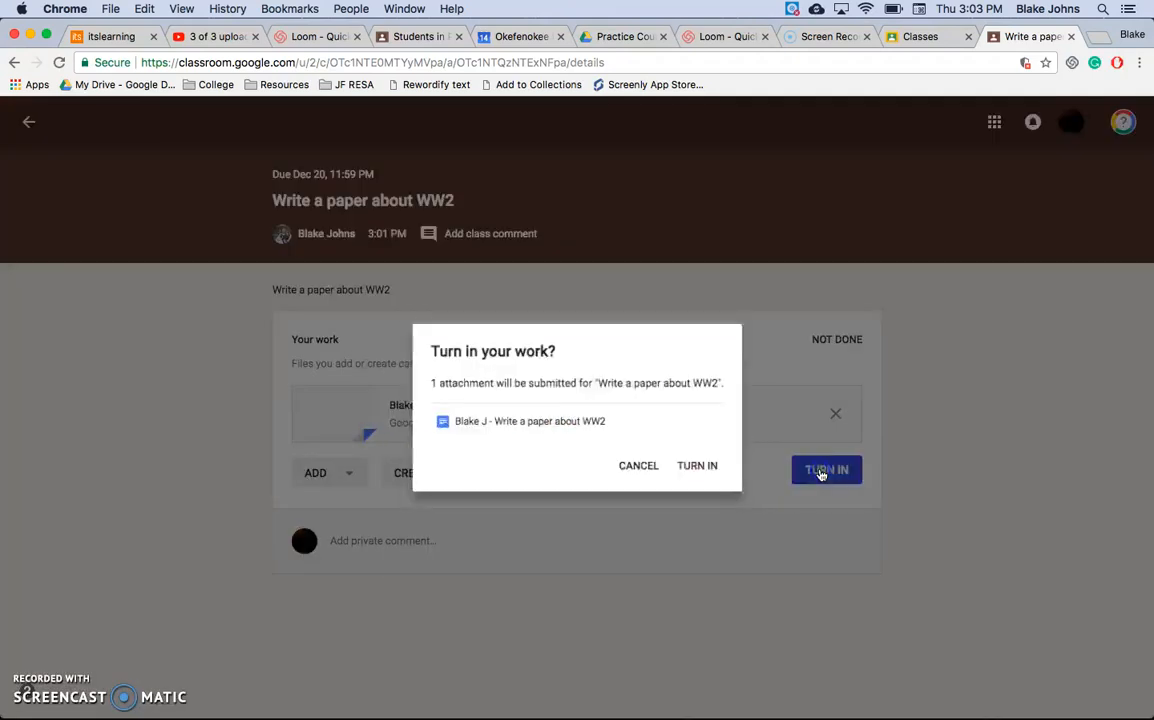
left_click(728, 477)
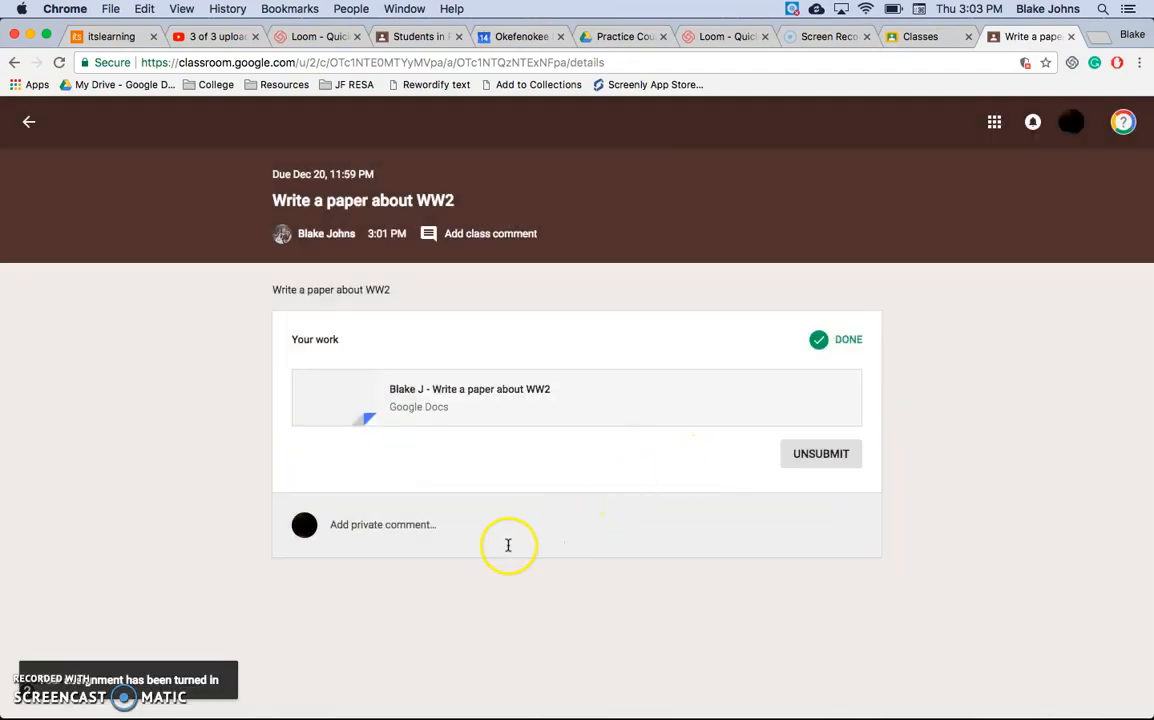
left_click(1071, 37)
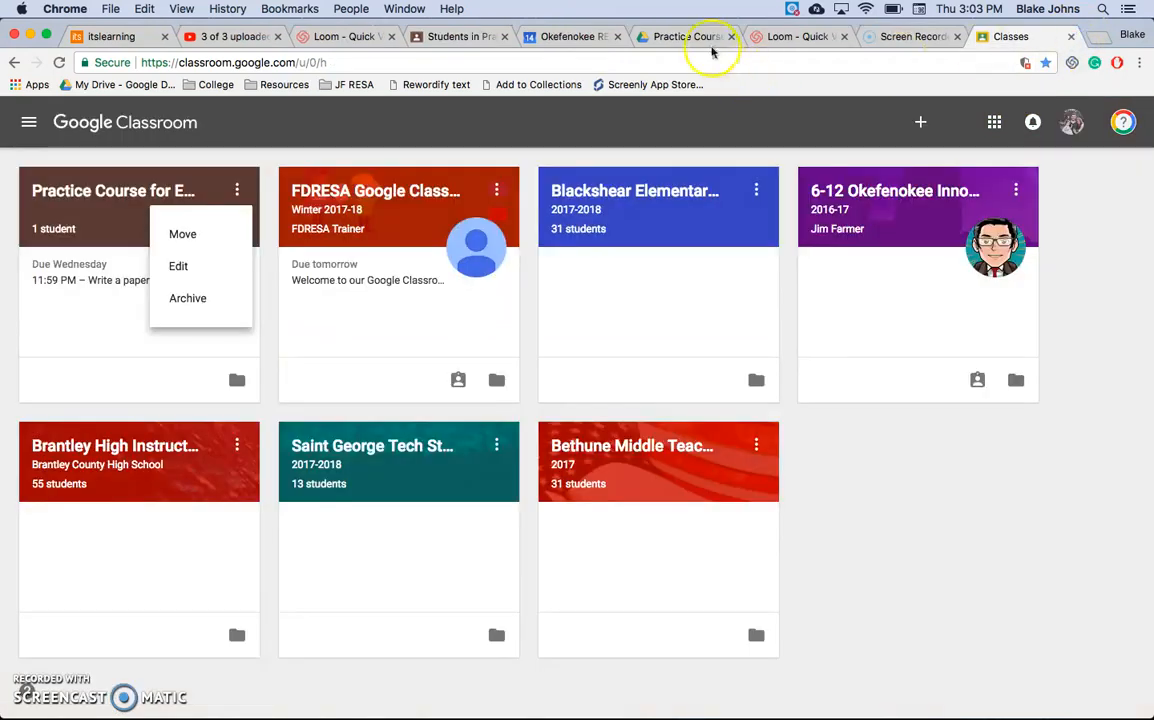
Step: On the teacher's student list, select the enrolled student and examine the available student actions
left_click(459, 37)
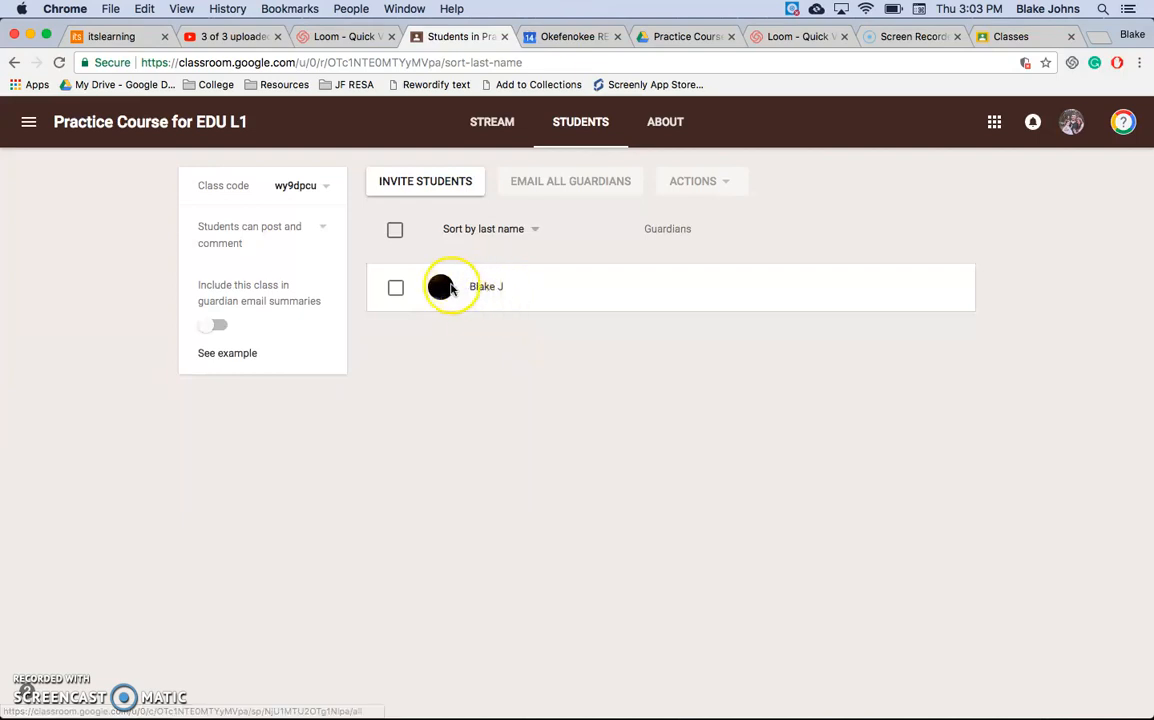
left_click(396, 289)
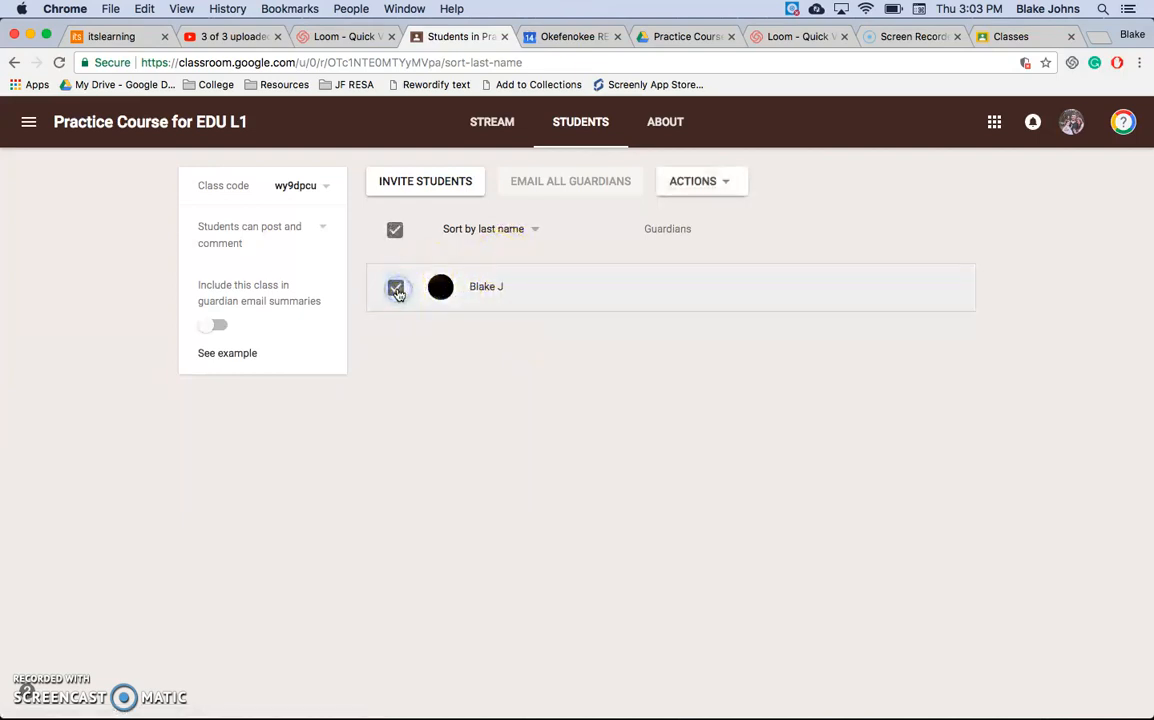
left_click(730, 190)
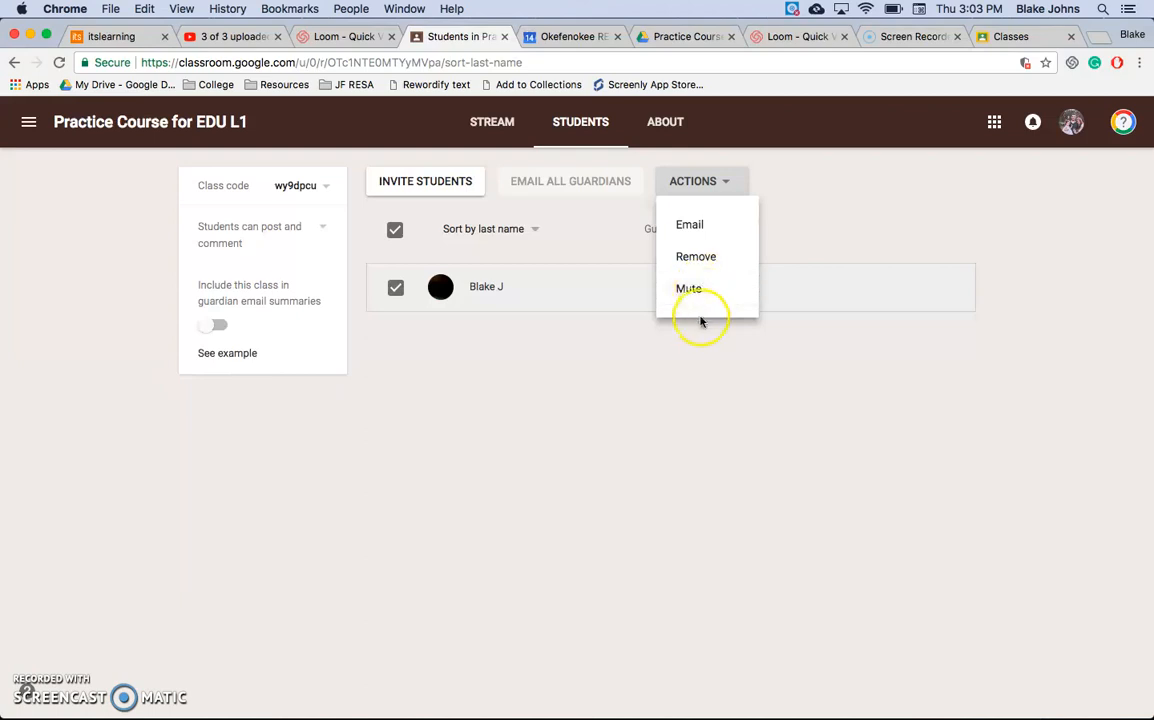
left_click(682, 372)
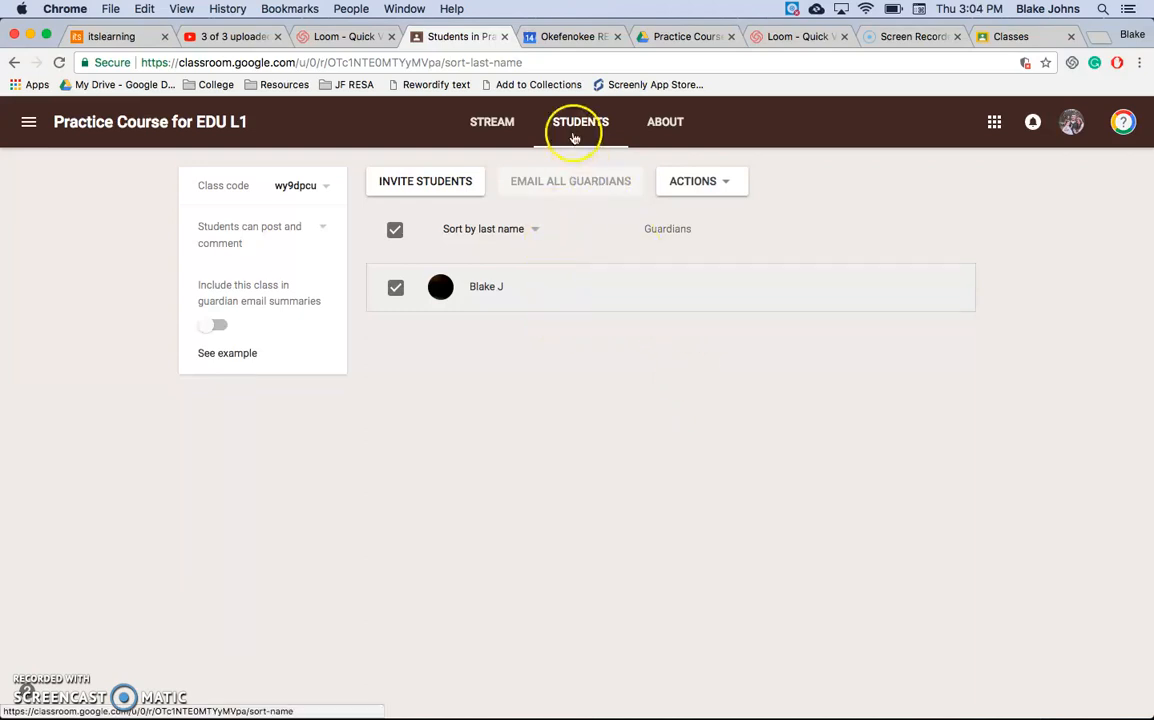
Step: From the teacher's class stream, open the completed submissions for "Write a paper about WW2" and view the student's document
left_click(514, 124)
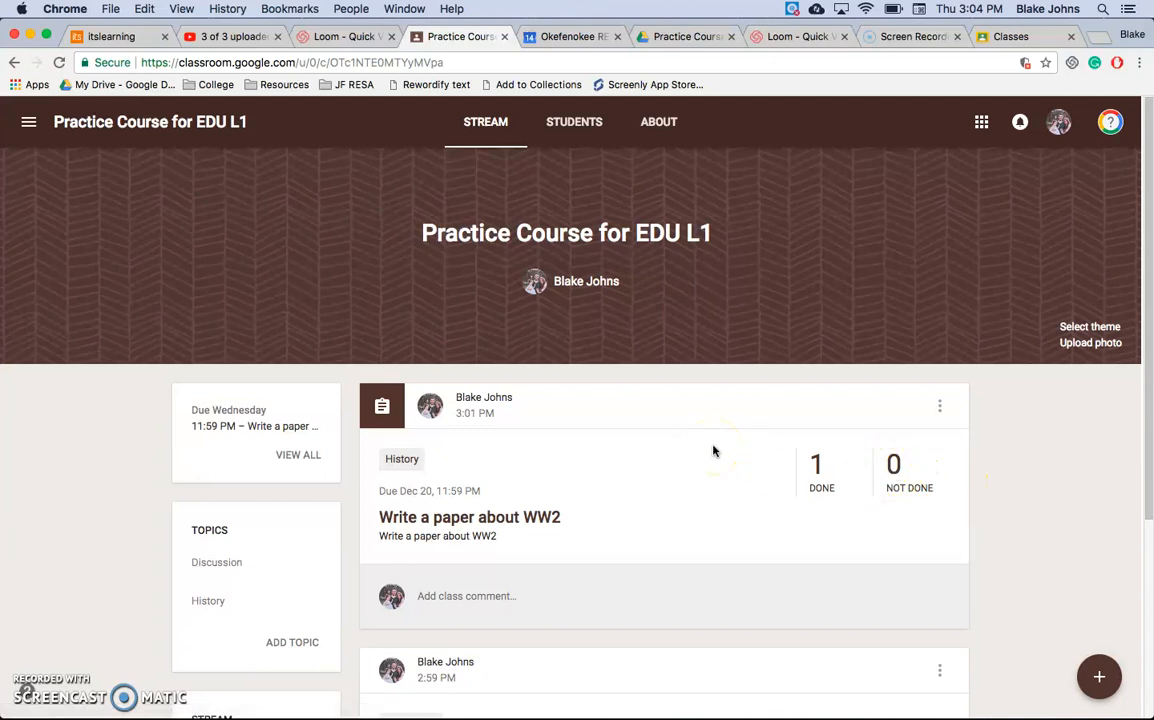
left_click(823, 493)
left_click(730, 444)
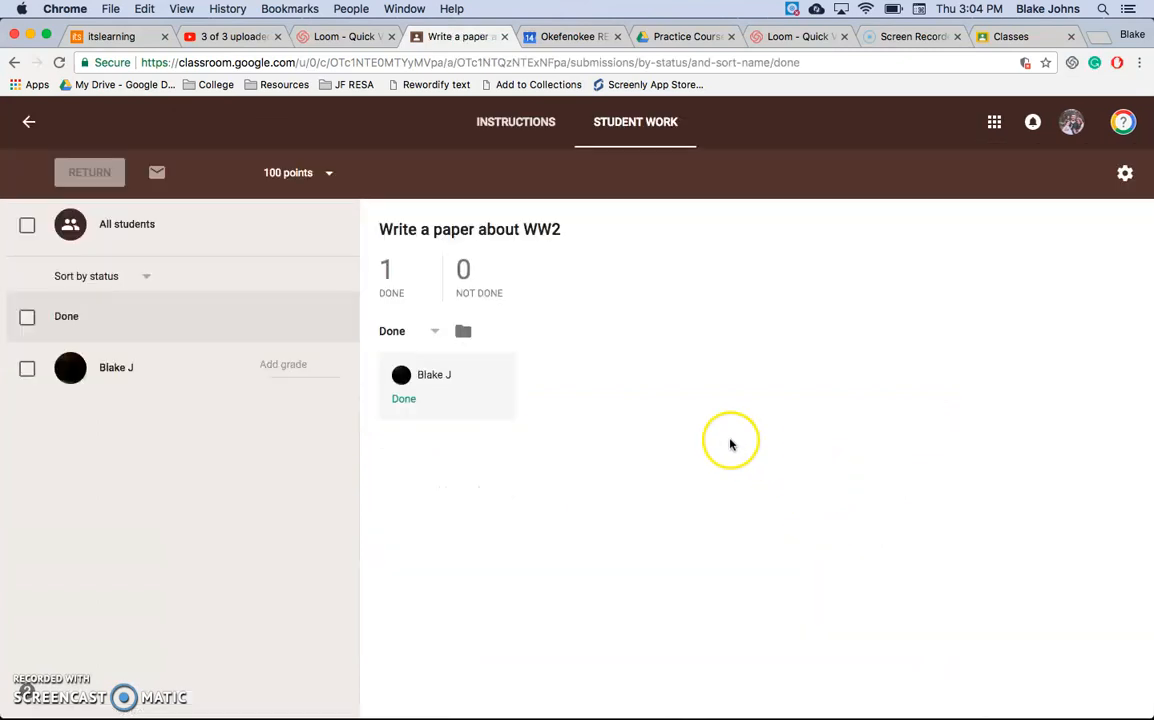
left_click(446, 420)
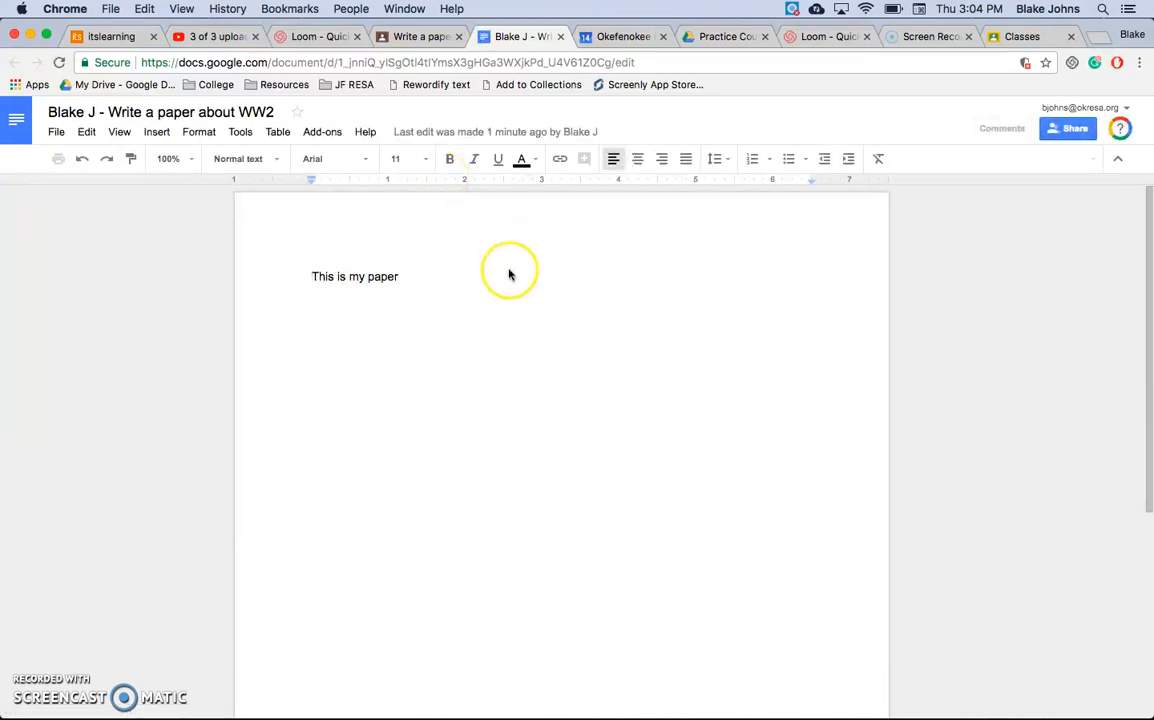
Step: Examine the editing, suggesting and viewing modes for the student's document, then close it
left_click(701, 260)
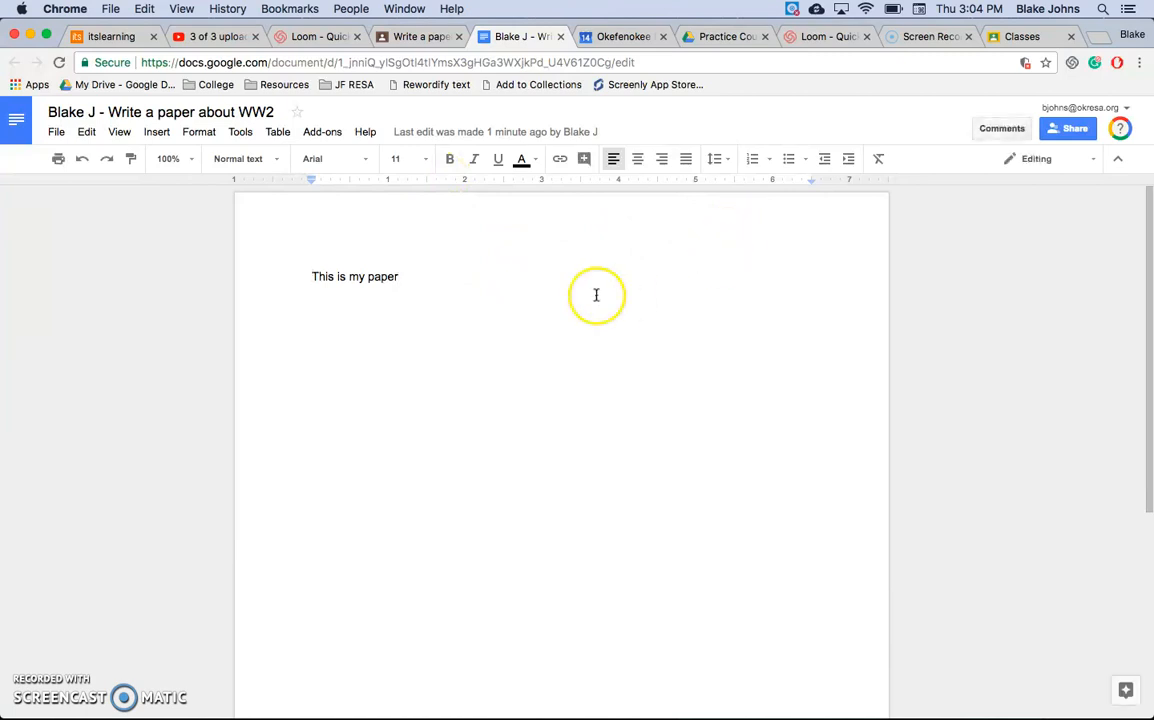
left_click(1058, 162)
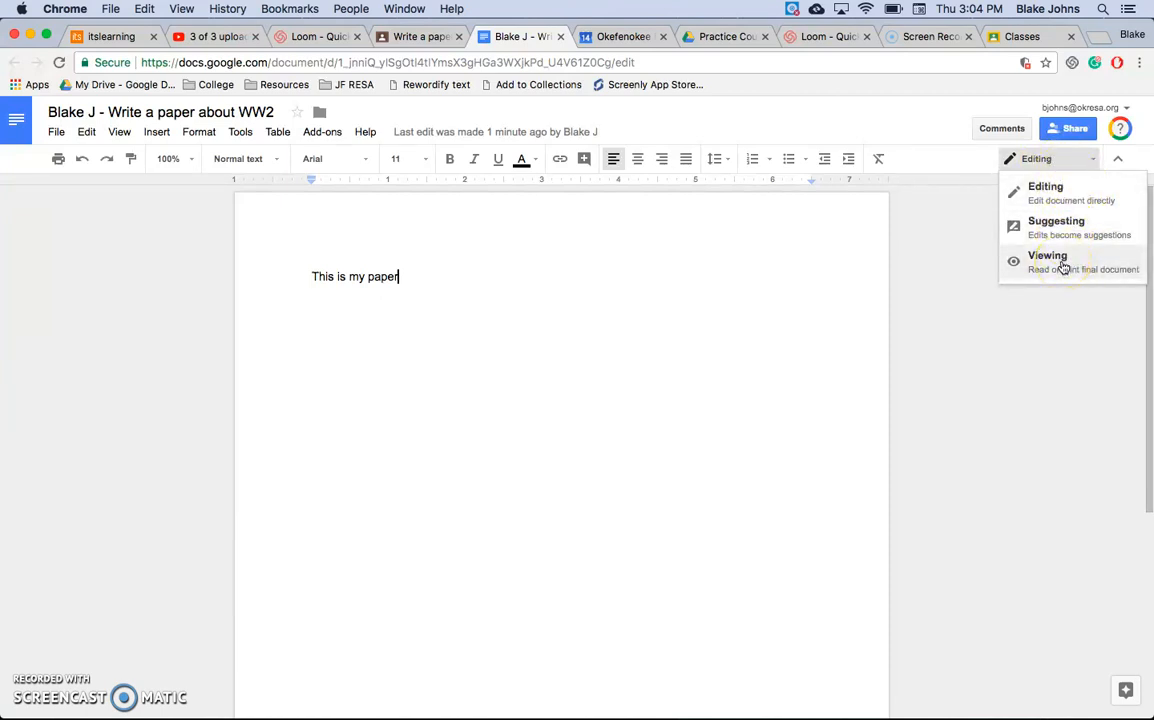
left_click(831, 246)
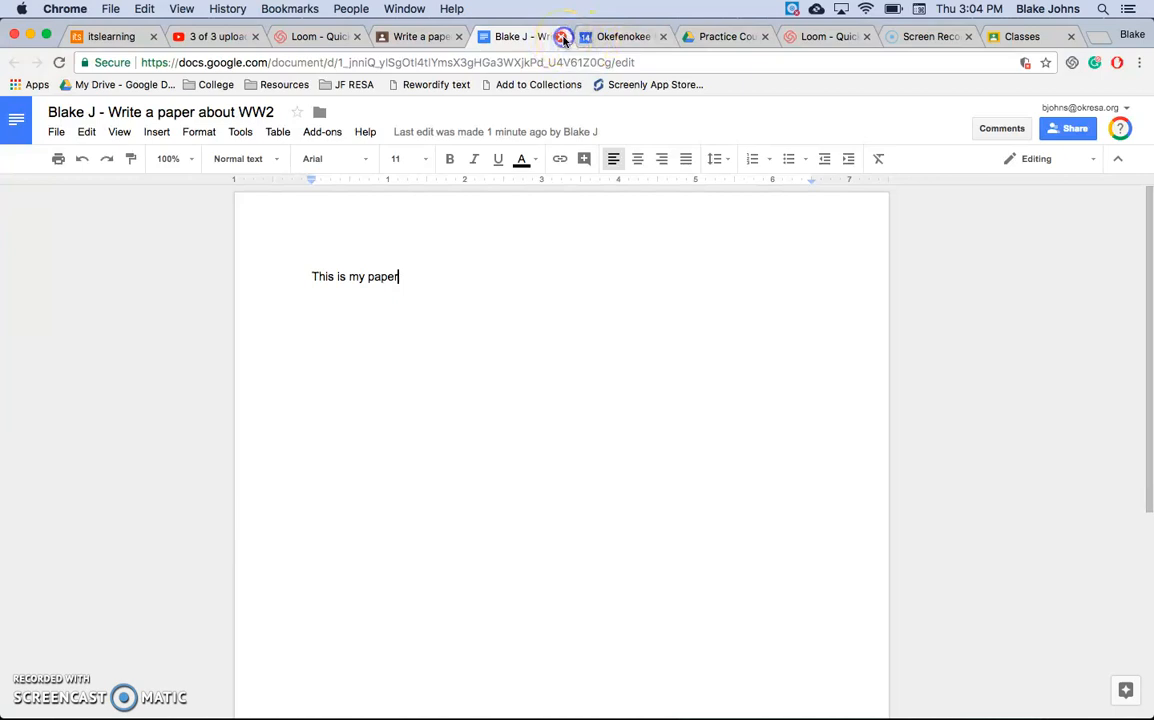
left_click(563, 37)
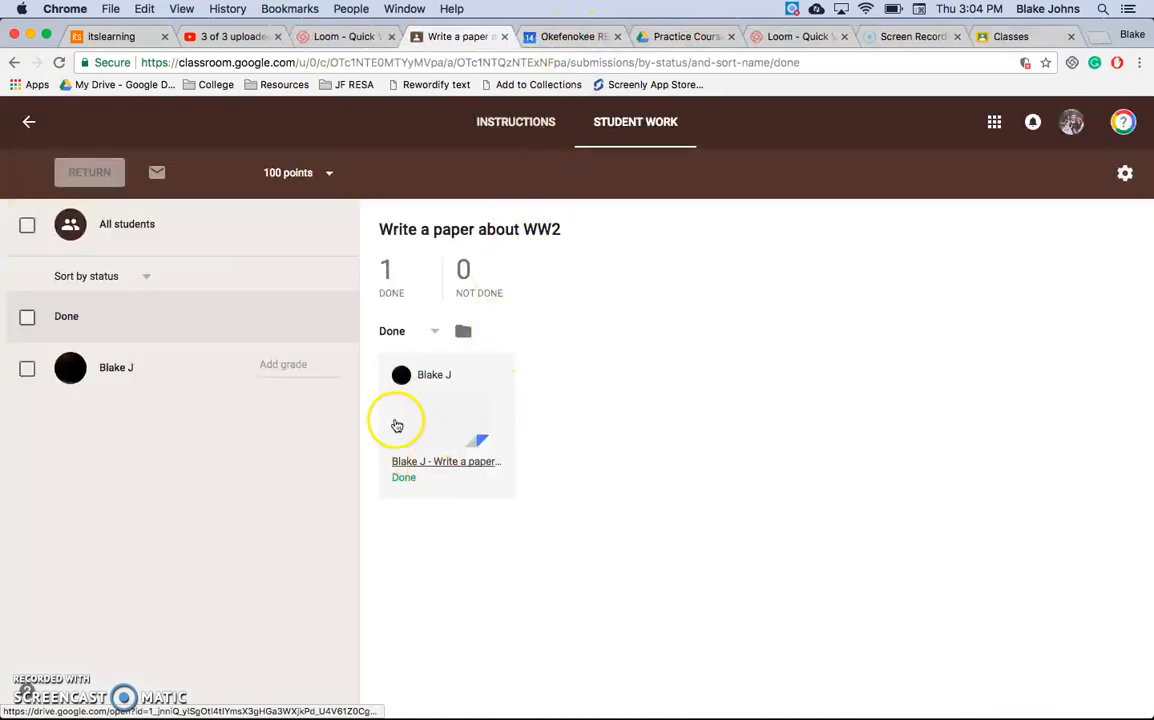
Step: Enter a grade of 100 for the student's WW2 paper
left_click(300, 366)
type("100")
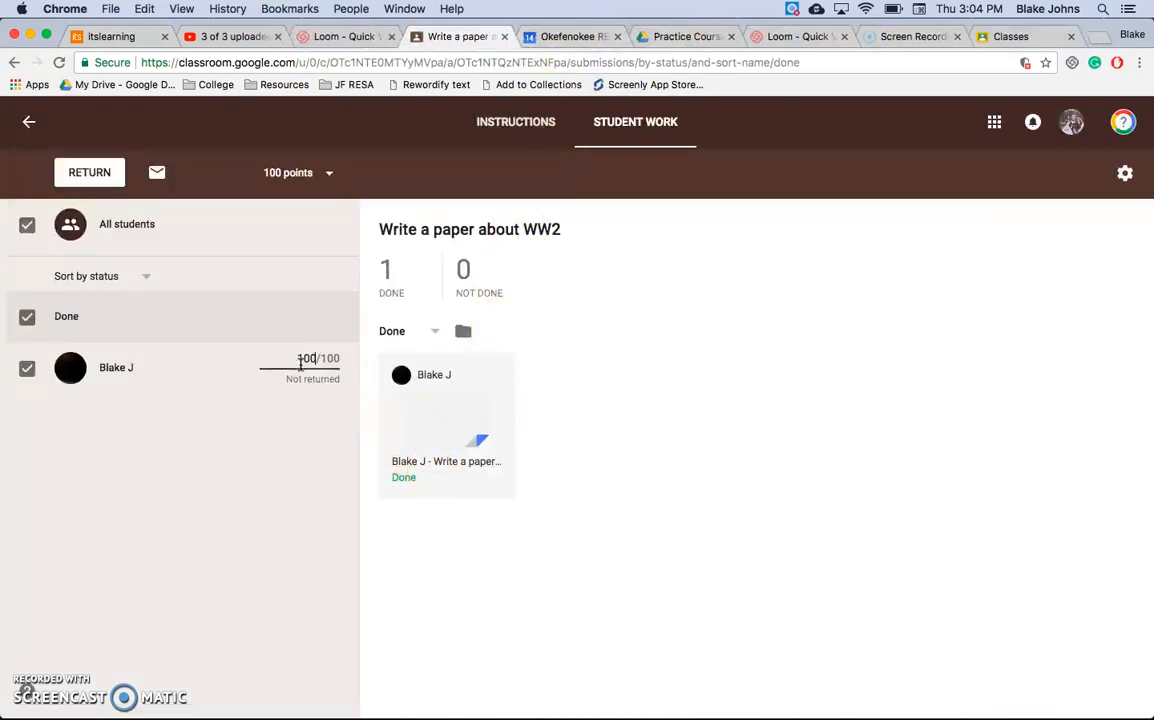
left_click(301, 461)
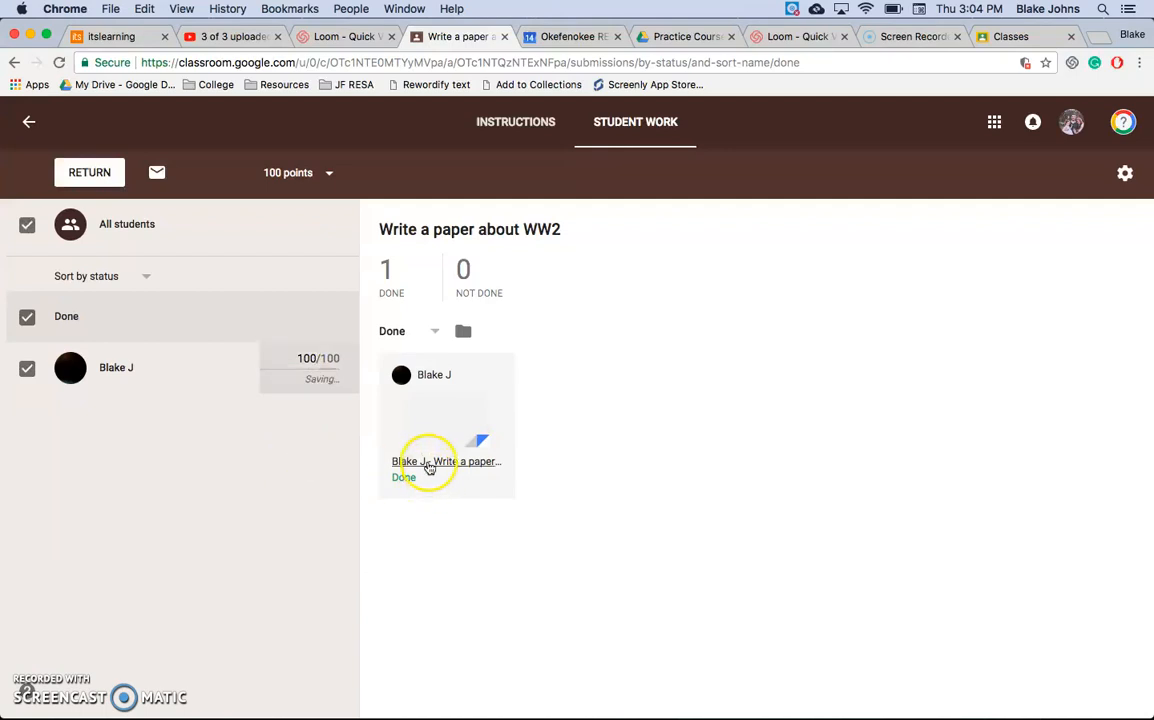
left_click(469, 467)
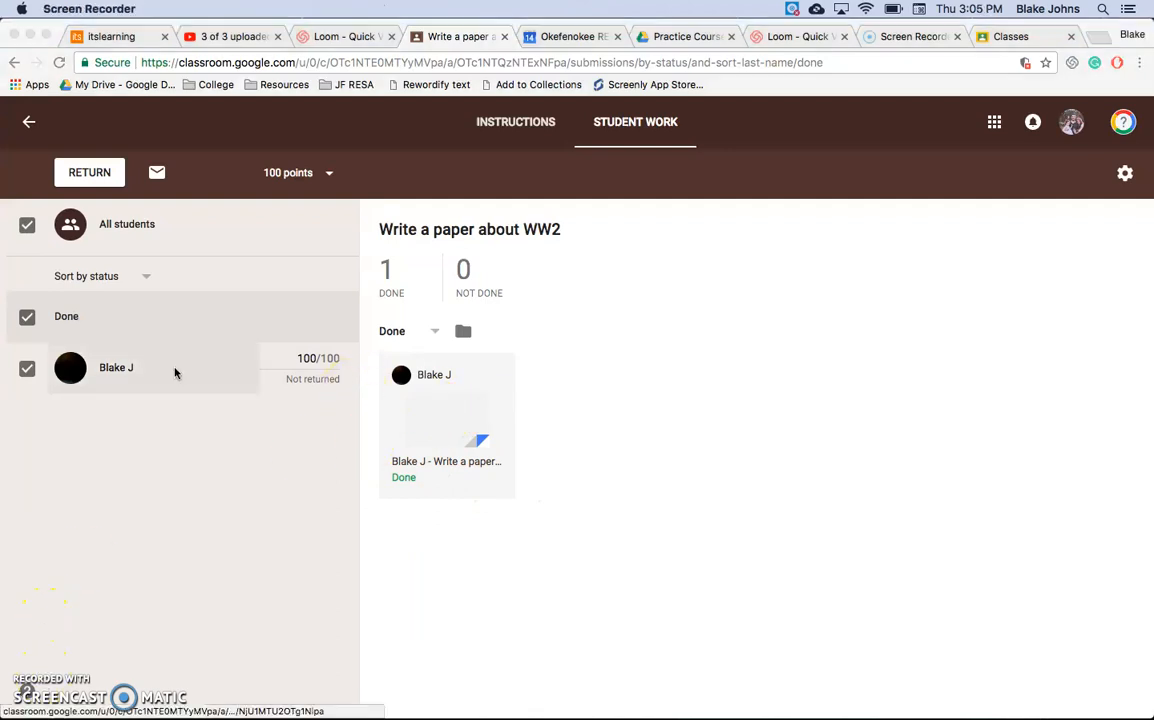
left_click(106, 178)
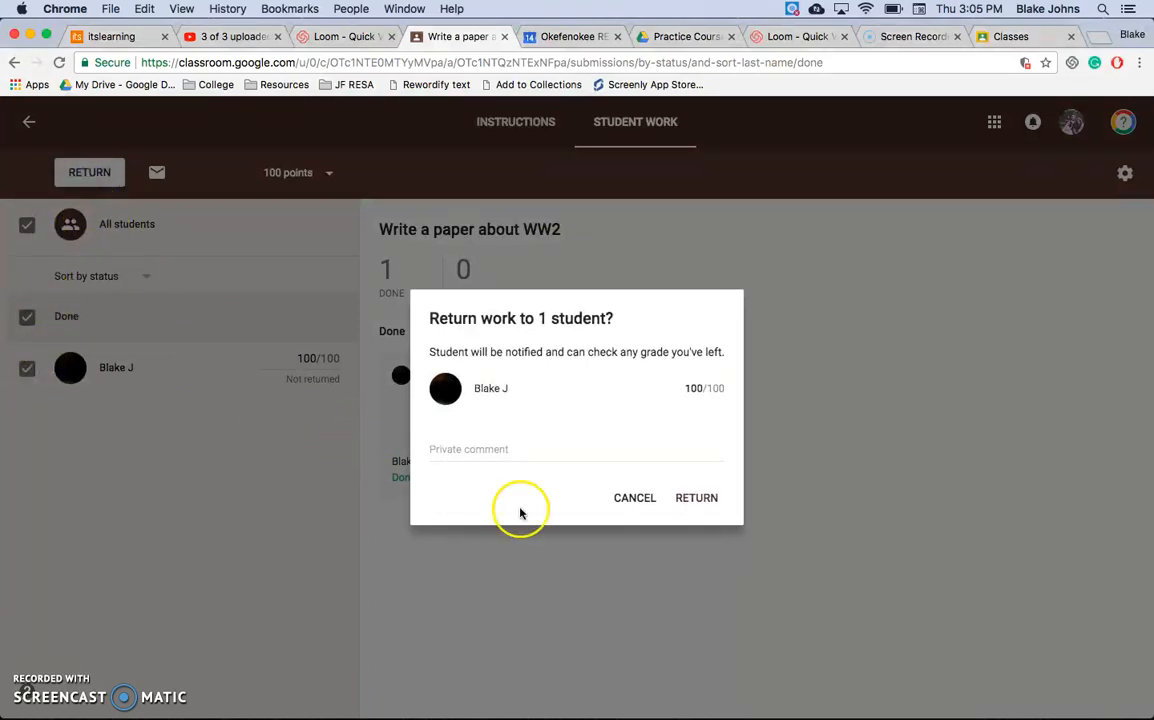
left_click(498, 450)
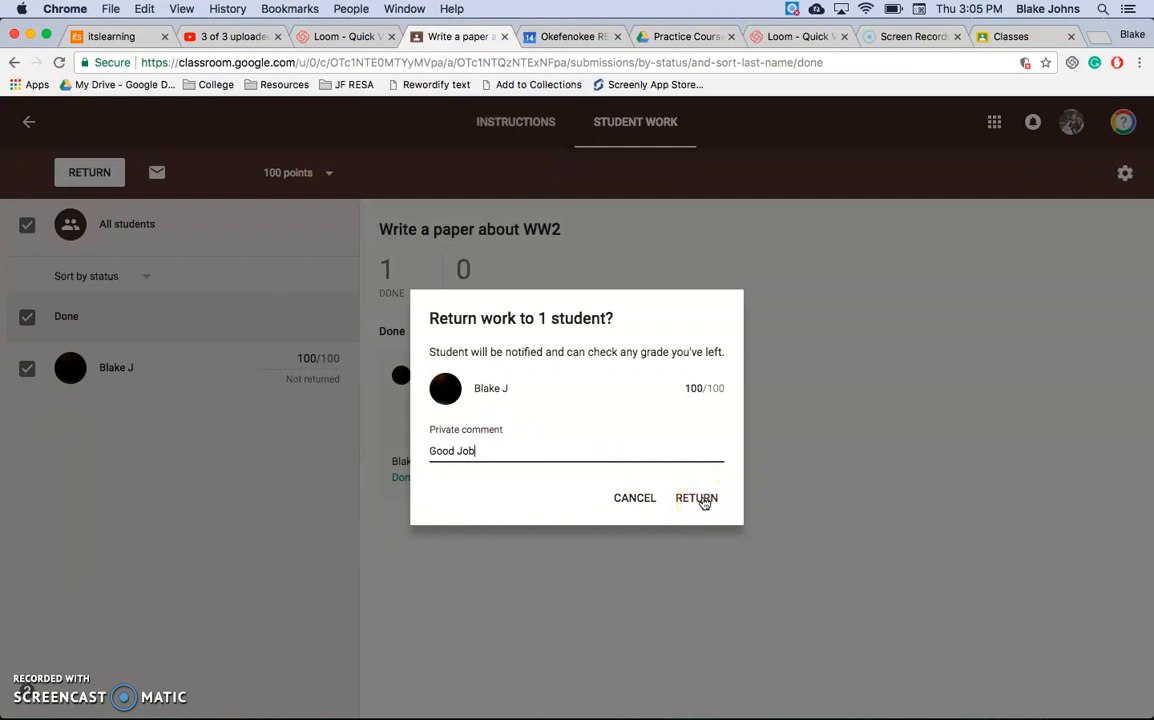
left_click(636, 498)
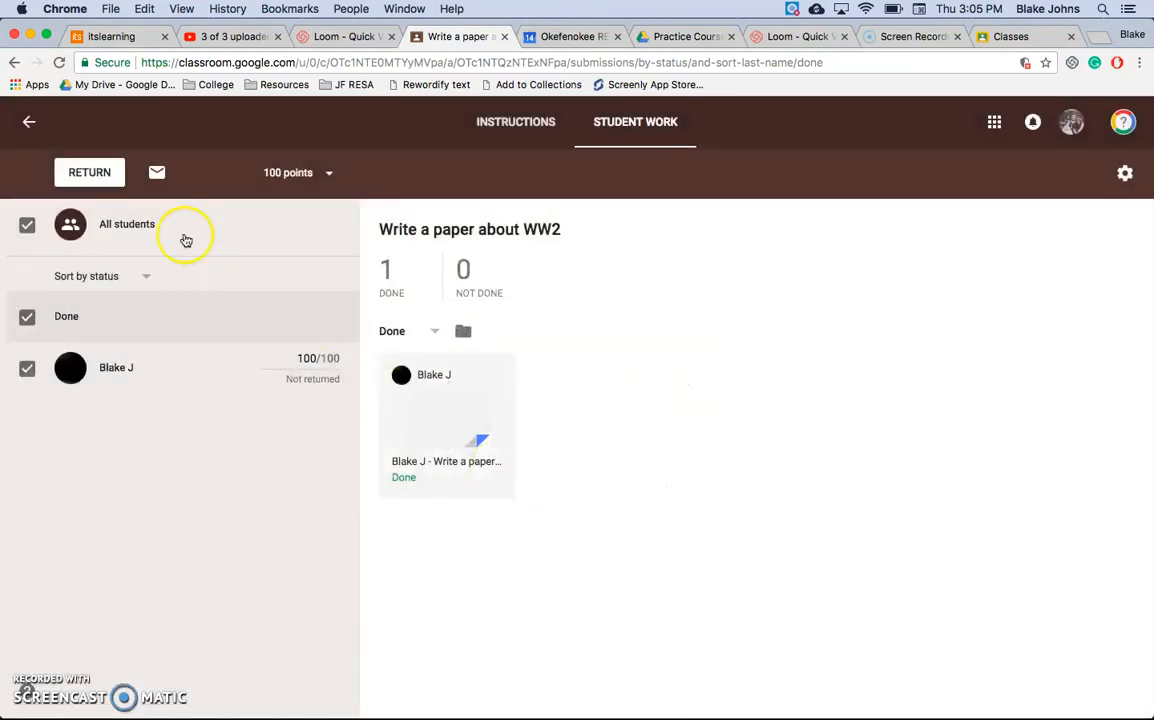
left_click(157, 176)
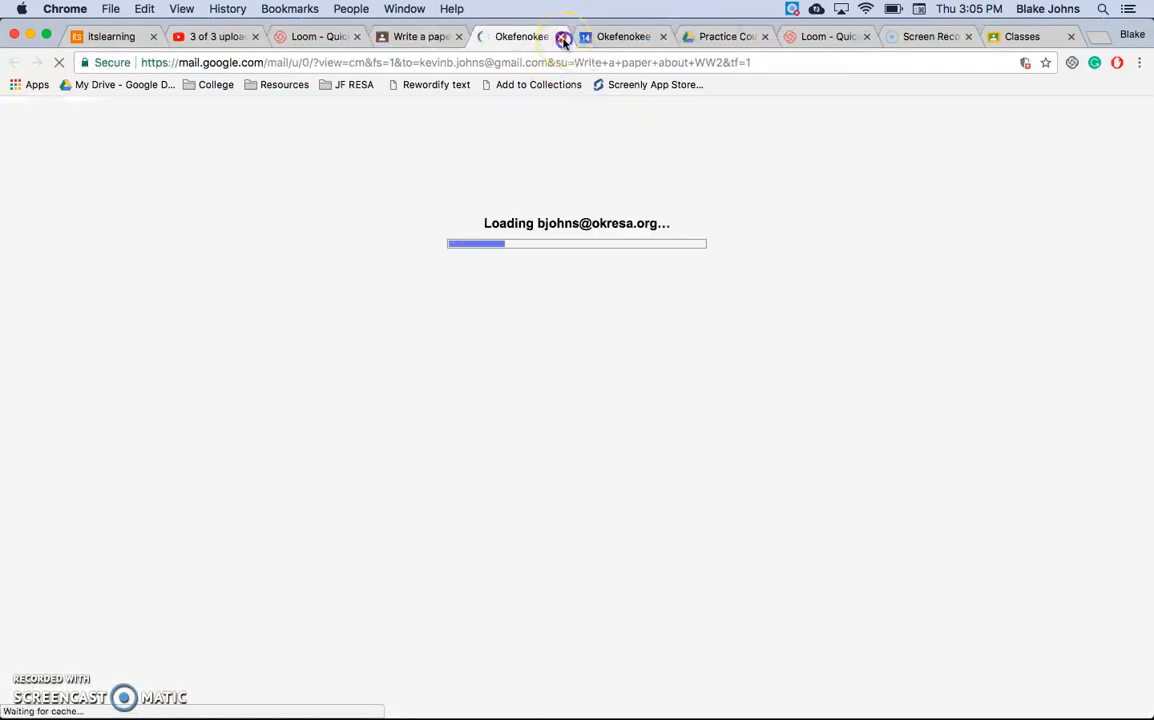
left_click(562, 37)
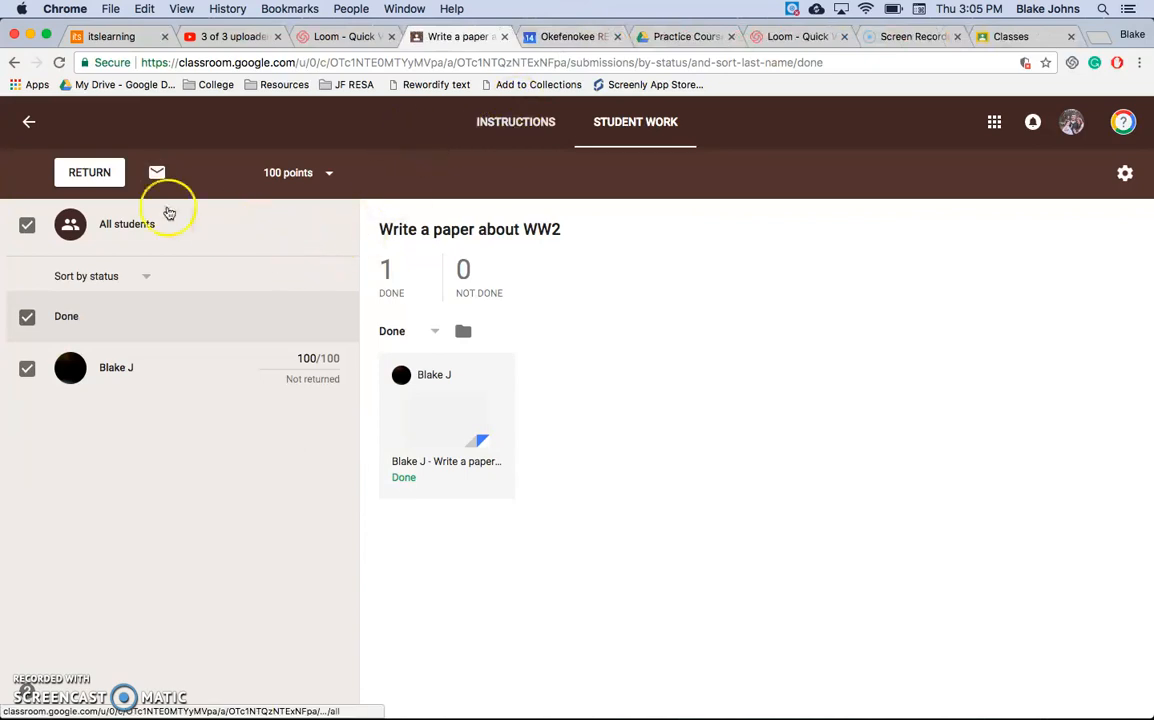
Step: Return the graded WW2 paper to the student with the private comment "Good Job"
left_click(89, 172)
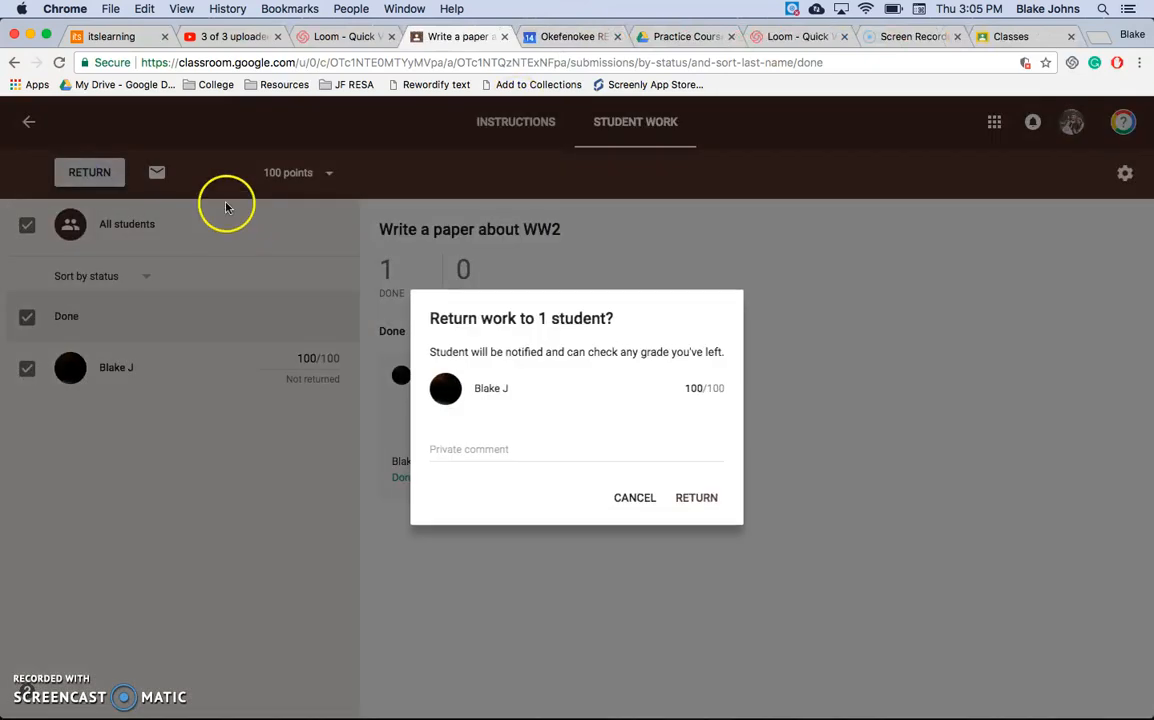
left_click(496, 446)
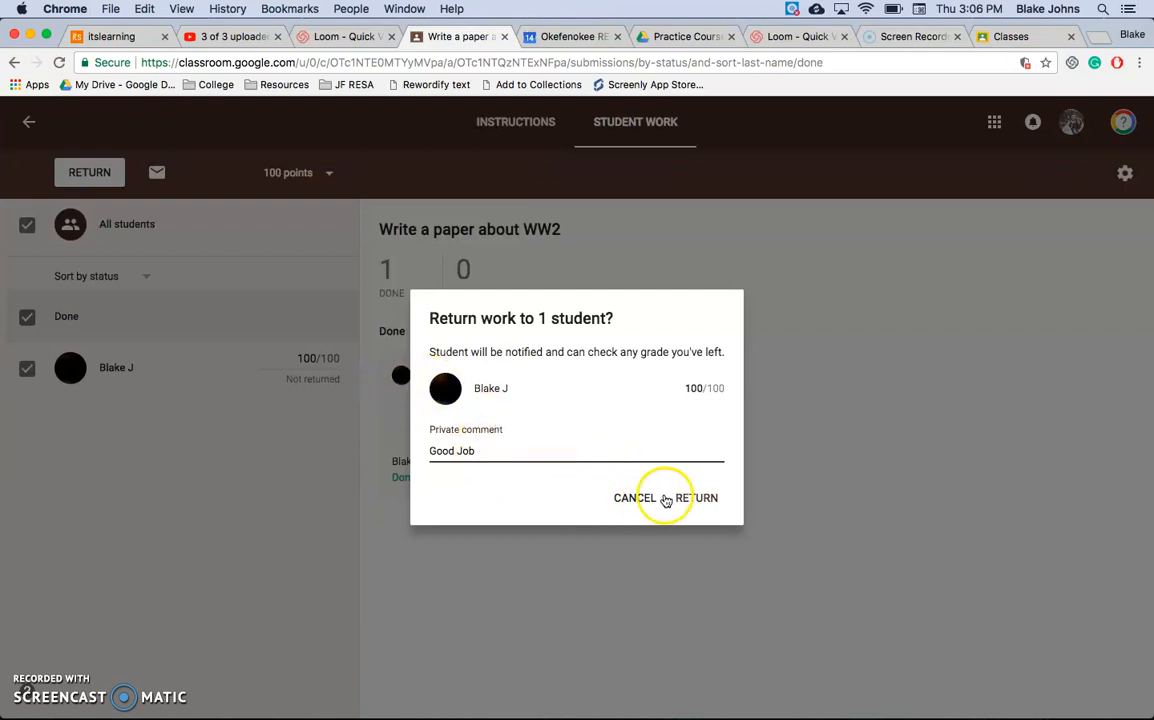
left_click(696, 499)
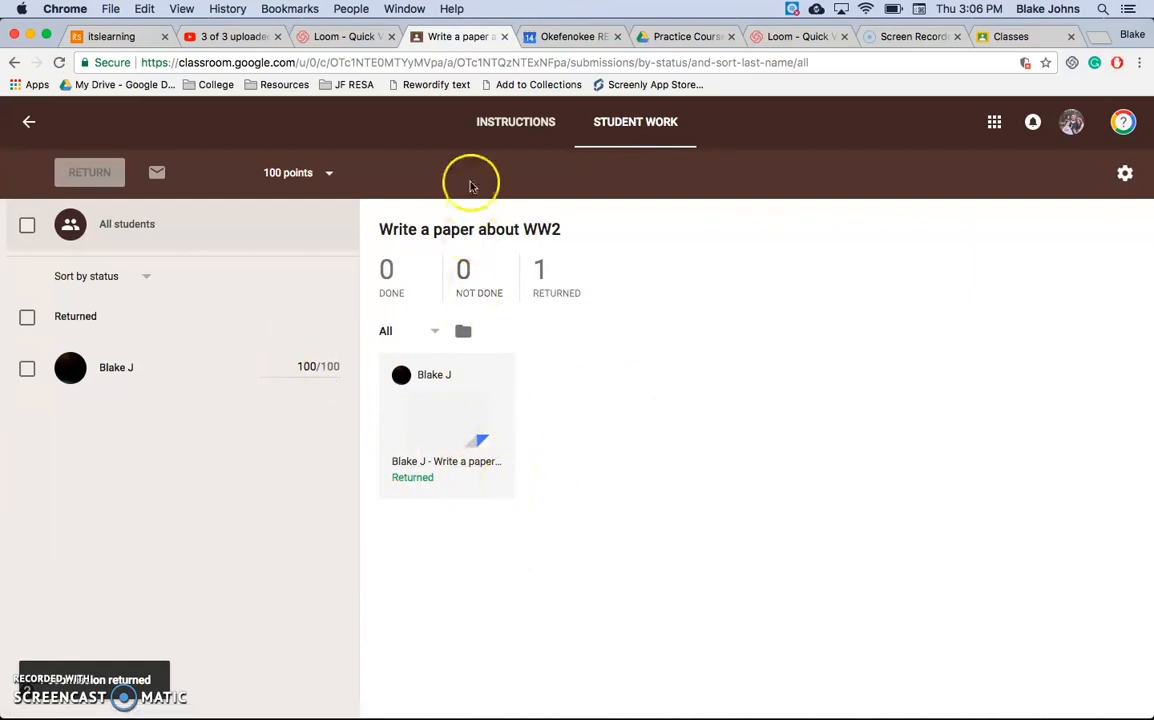
Step: Return to the class stream and start a new question reading "What did you learn today?"
left_click(29, 118)
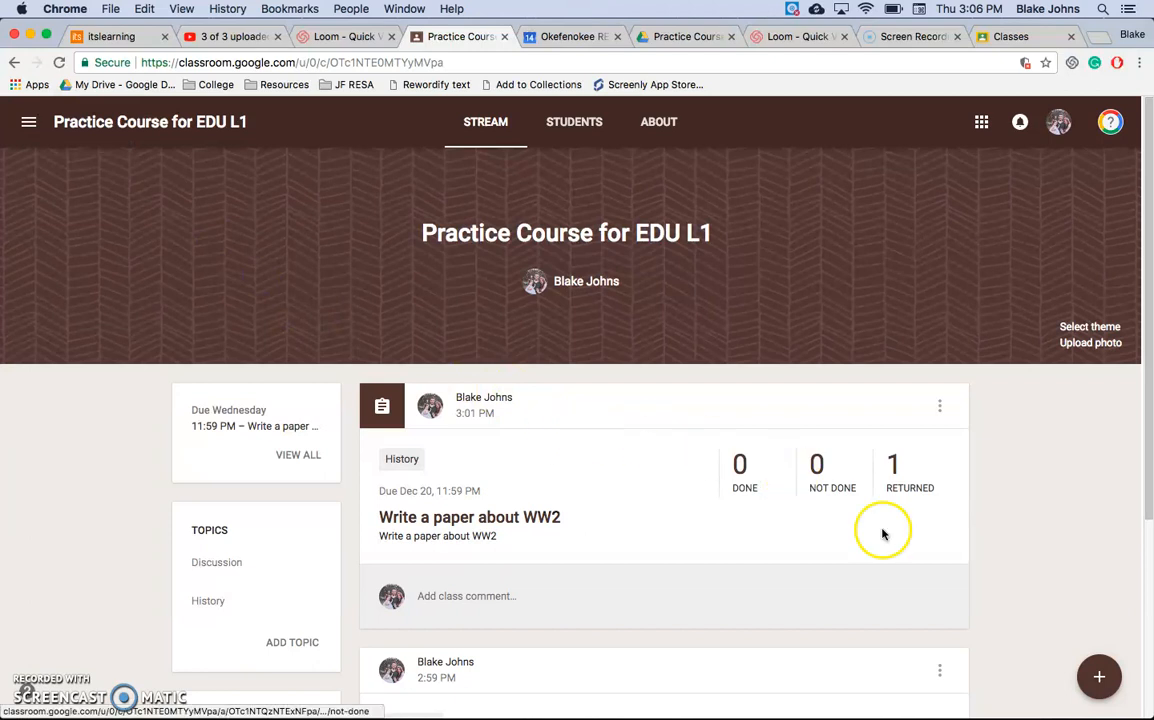
mouse_move(1098, 676)
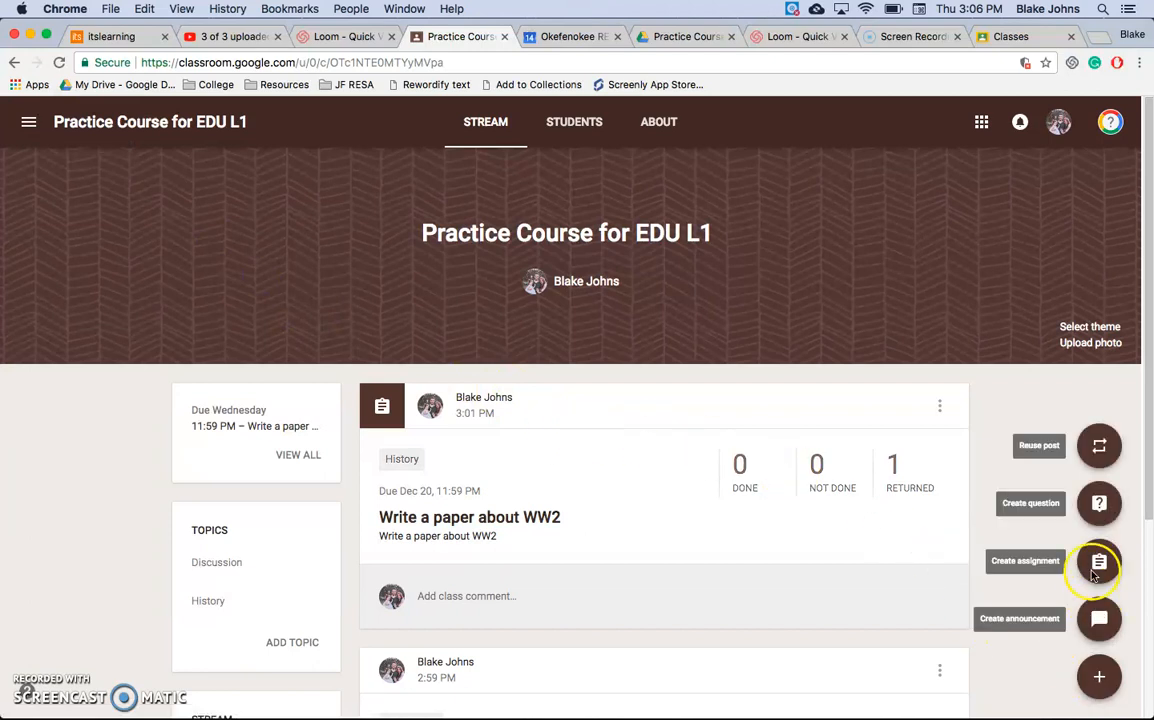
left_click(1097, 506)
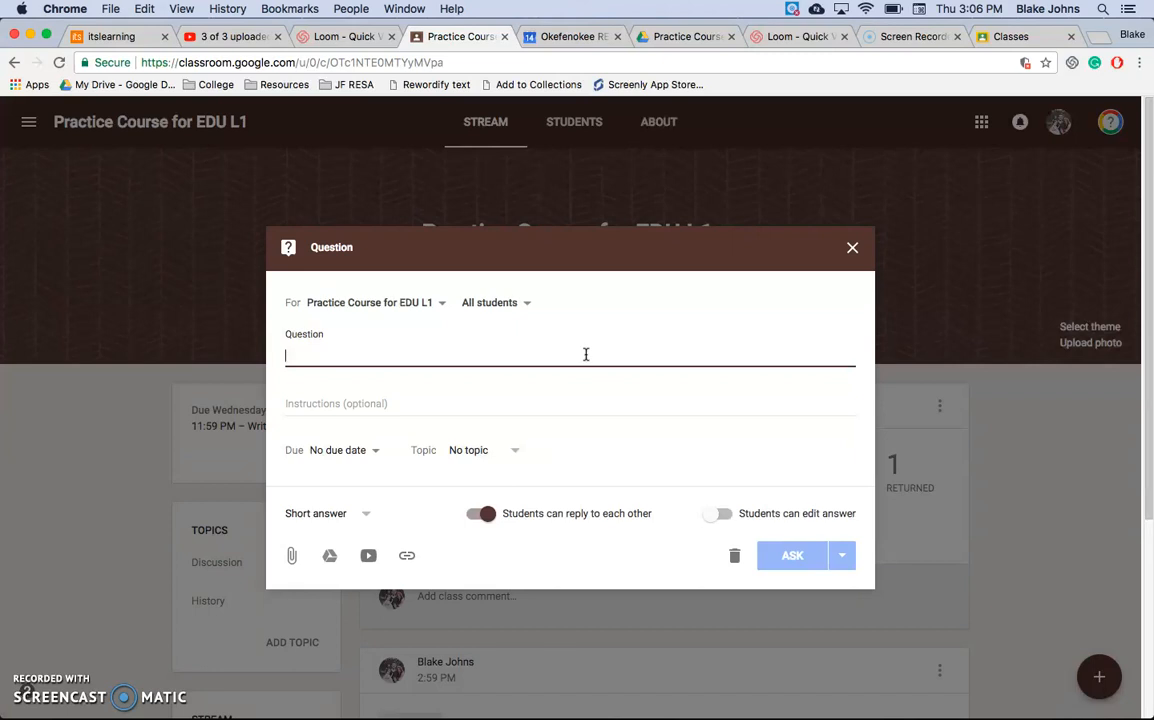
type("What did you learn today?")
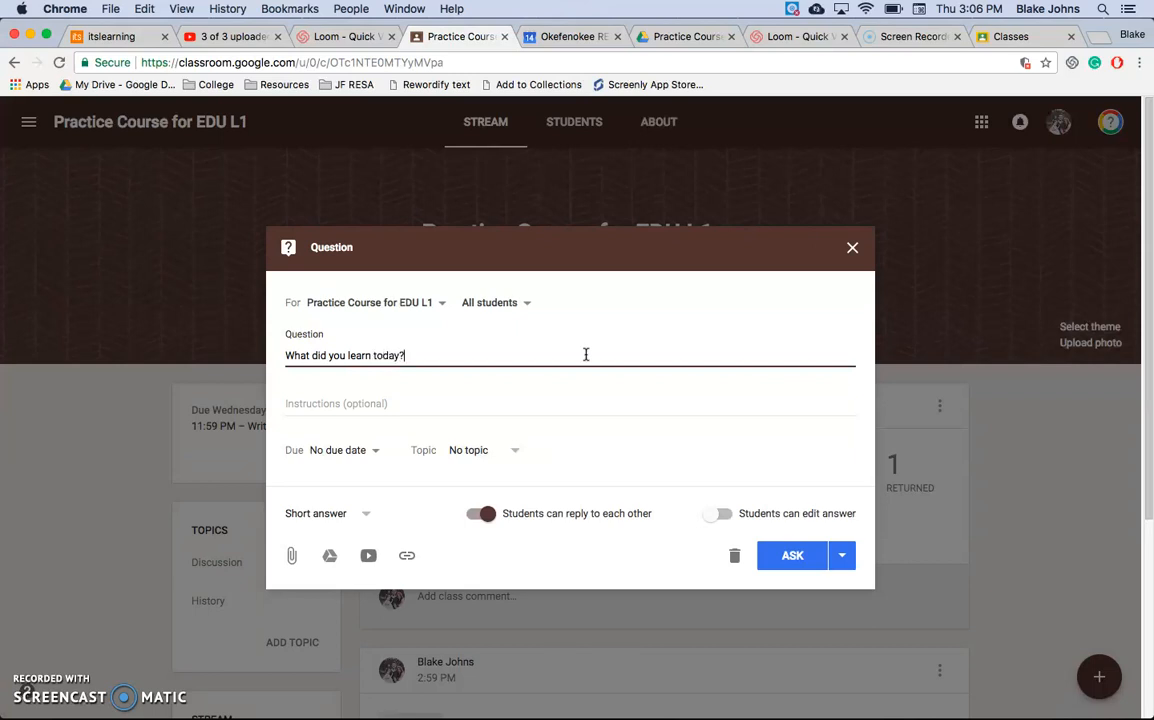
Step: Assign the question to a new topic named TOD and turn off students replying to each other
left_click(350, 513)
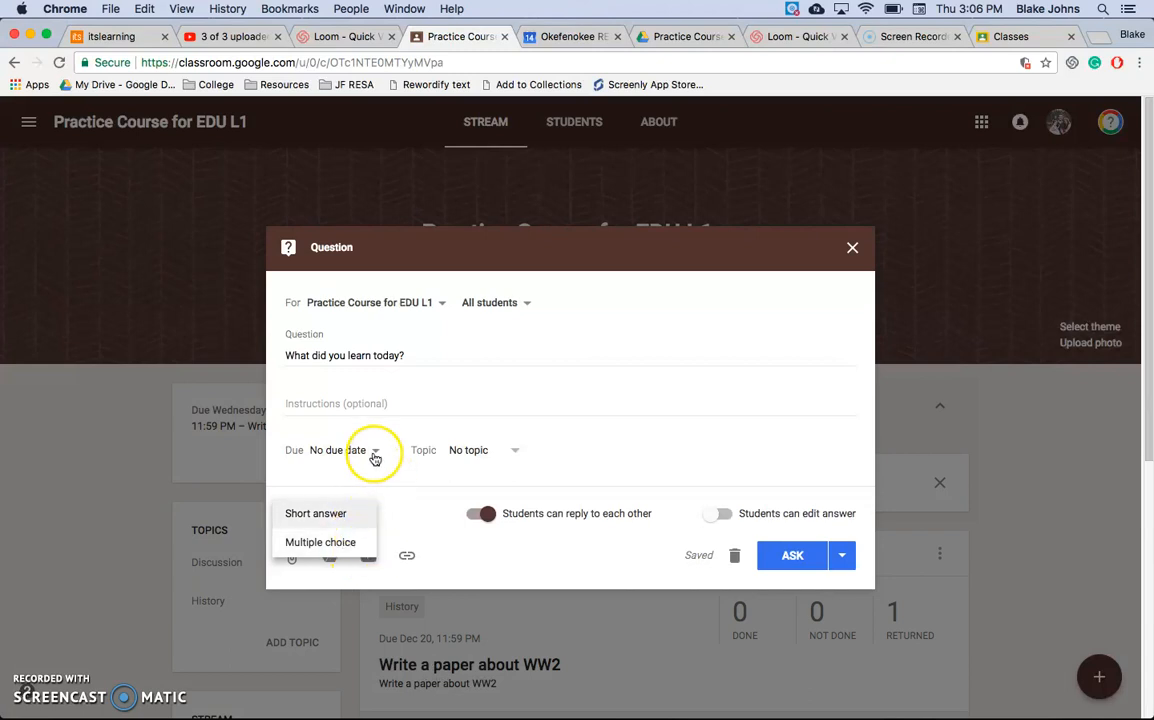
left_click(489, 451)
left_click(494, 478)
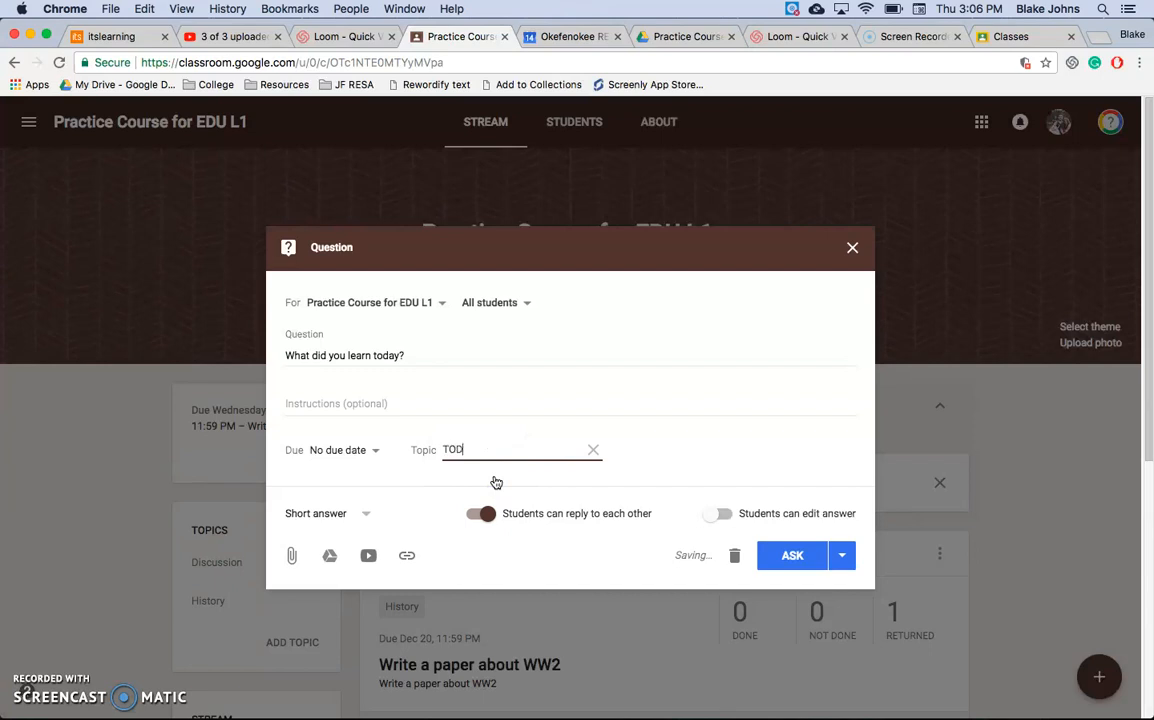
left_click(682, 464)
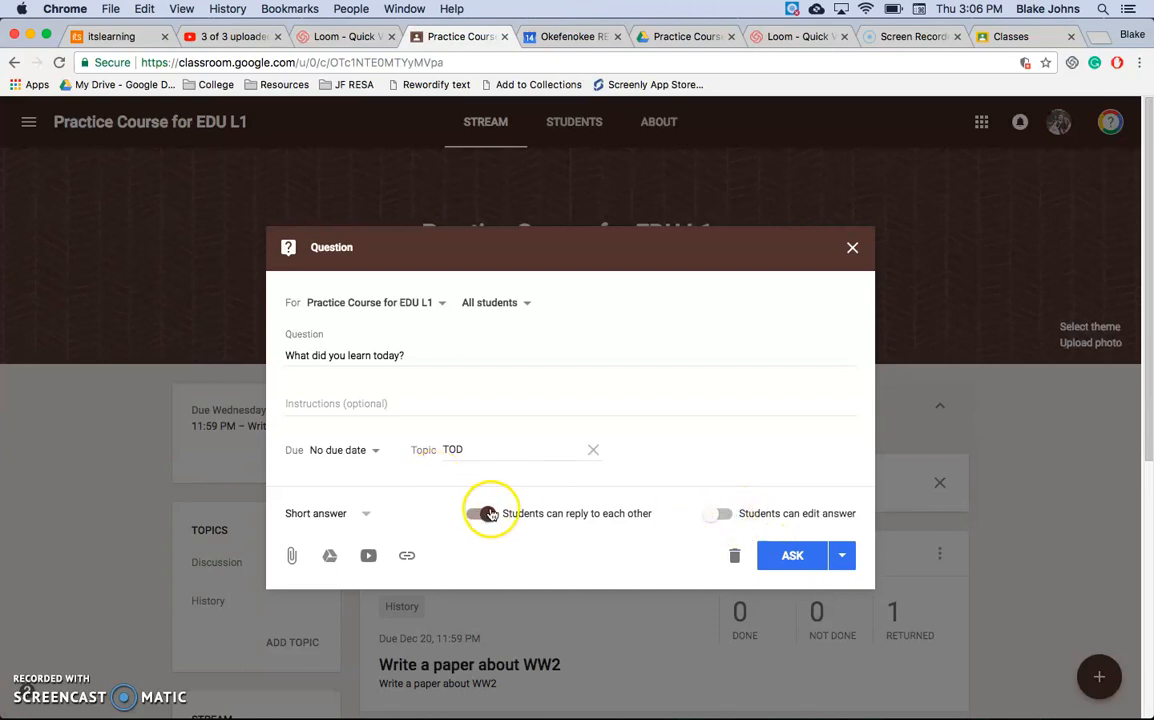
left_click(481, 514)
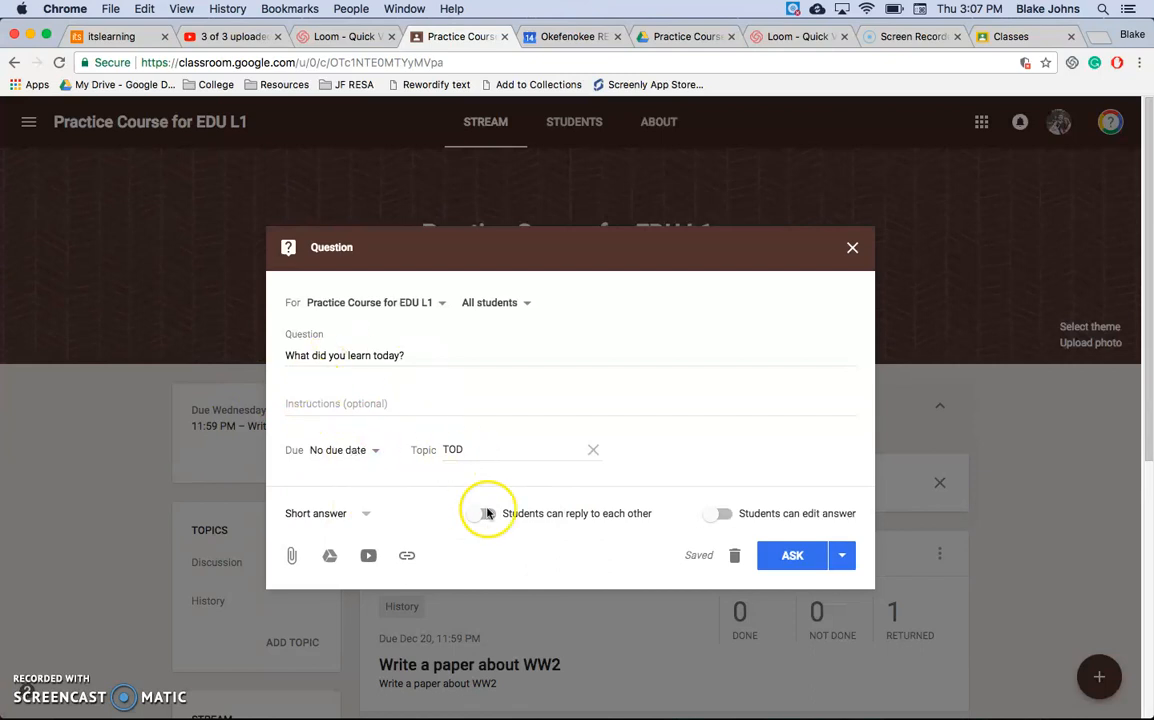
Step: Set the question's due date to Dec 15, 2017 and its due time to 2:30 PM
left_click(373, 459)
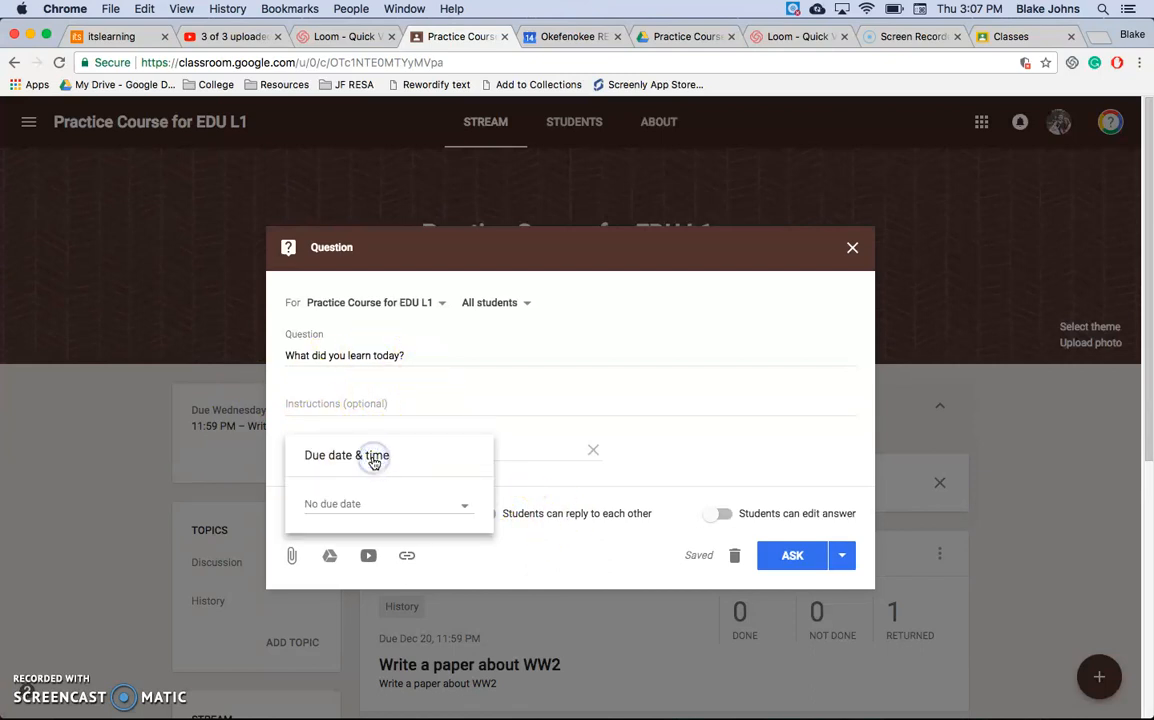
left_click(373, 424)
left_click(356, 457)
left_click(355, 502)
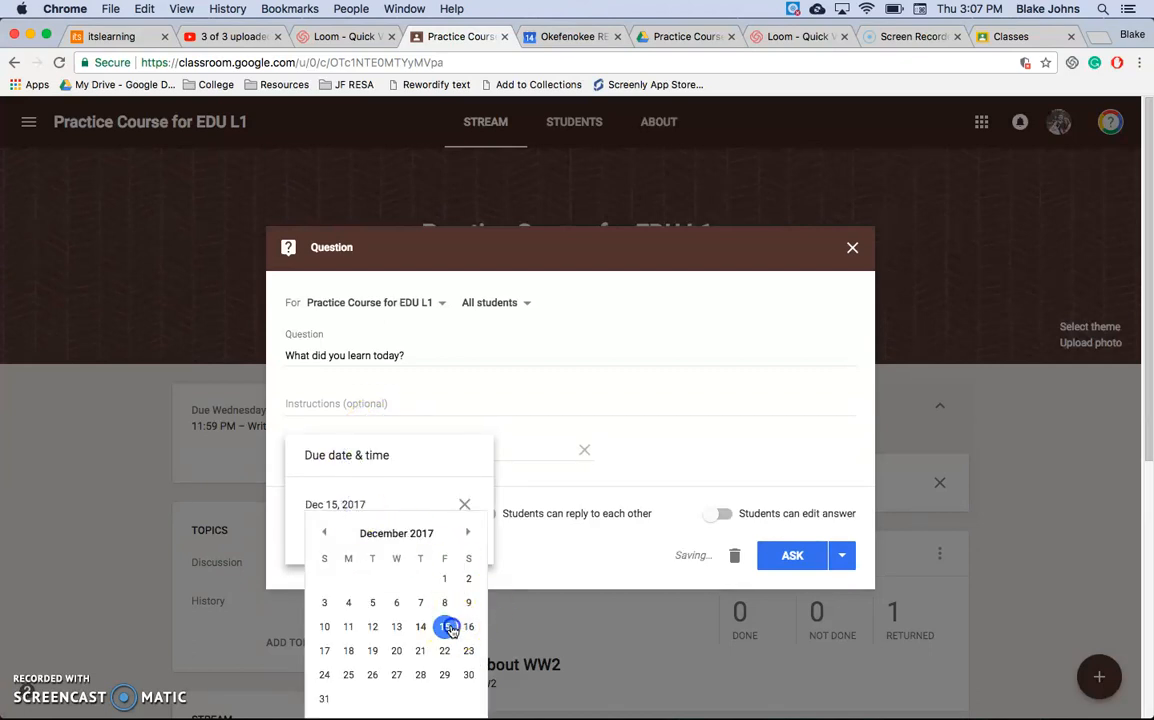
left_click(450, 627)
left_click(370, 540)
left_click(320, 535)
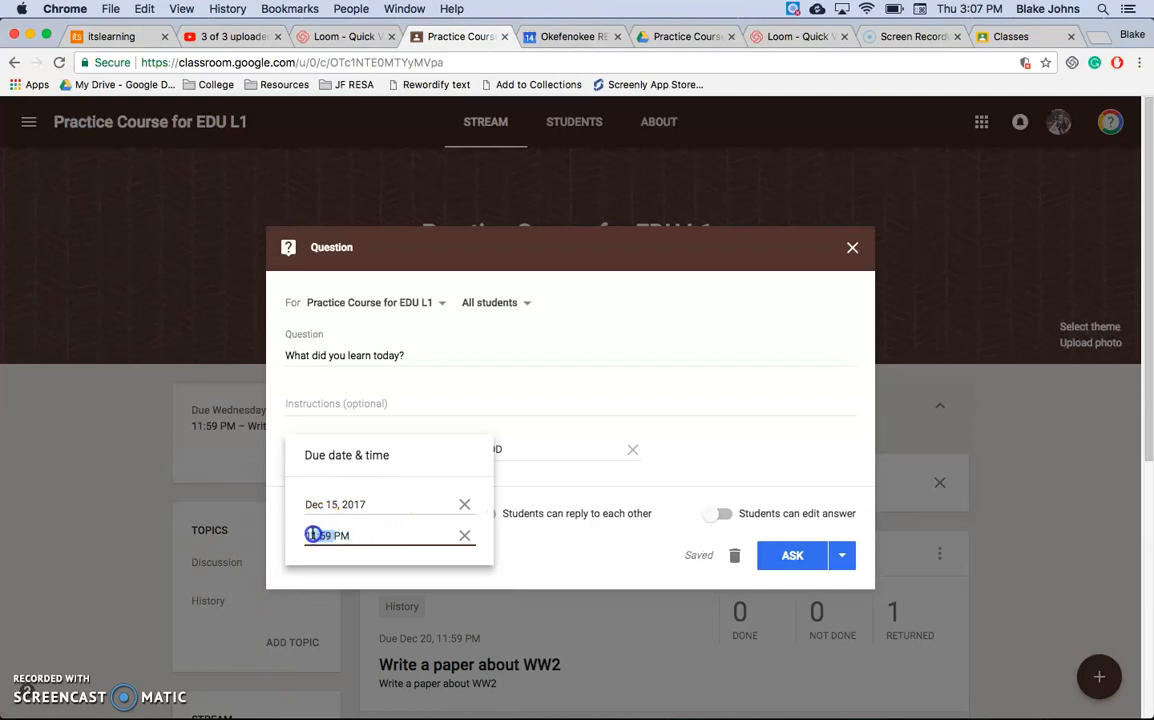
type("2:30")
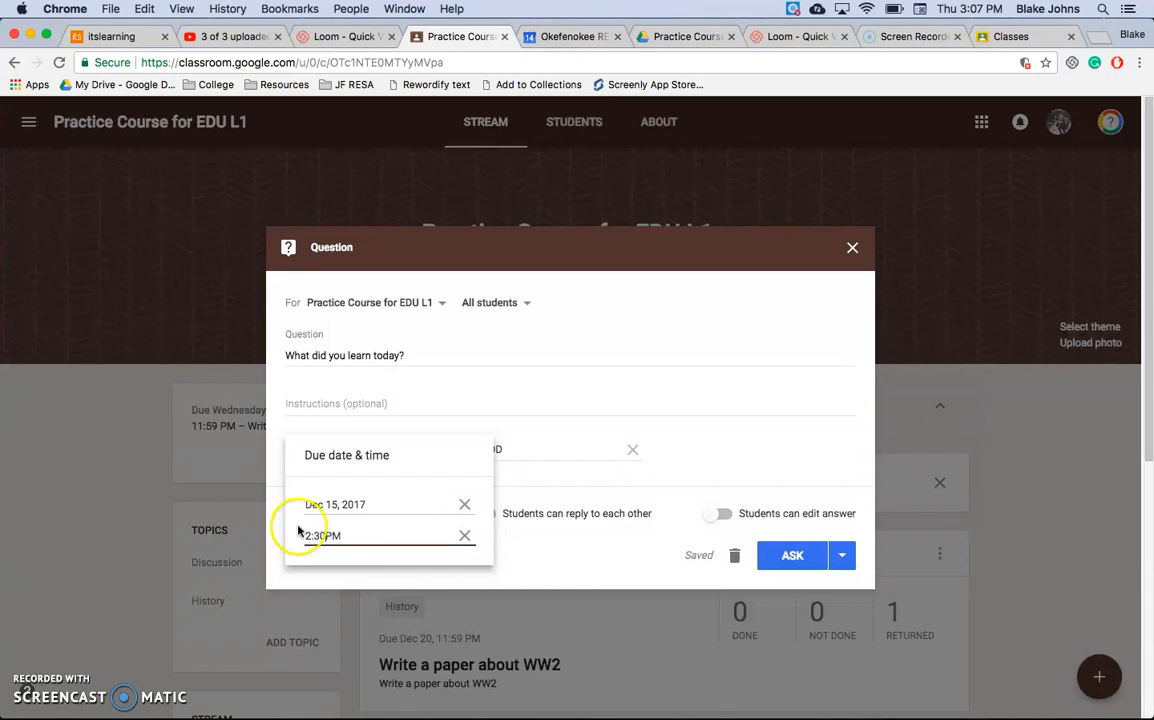
left_click(517, 565)
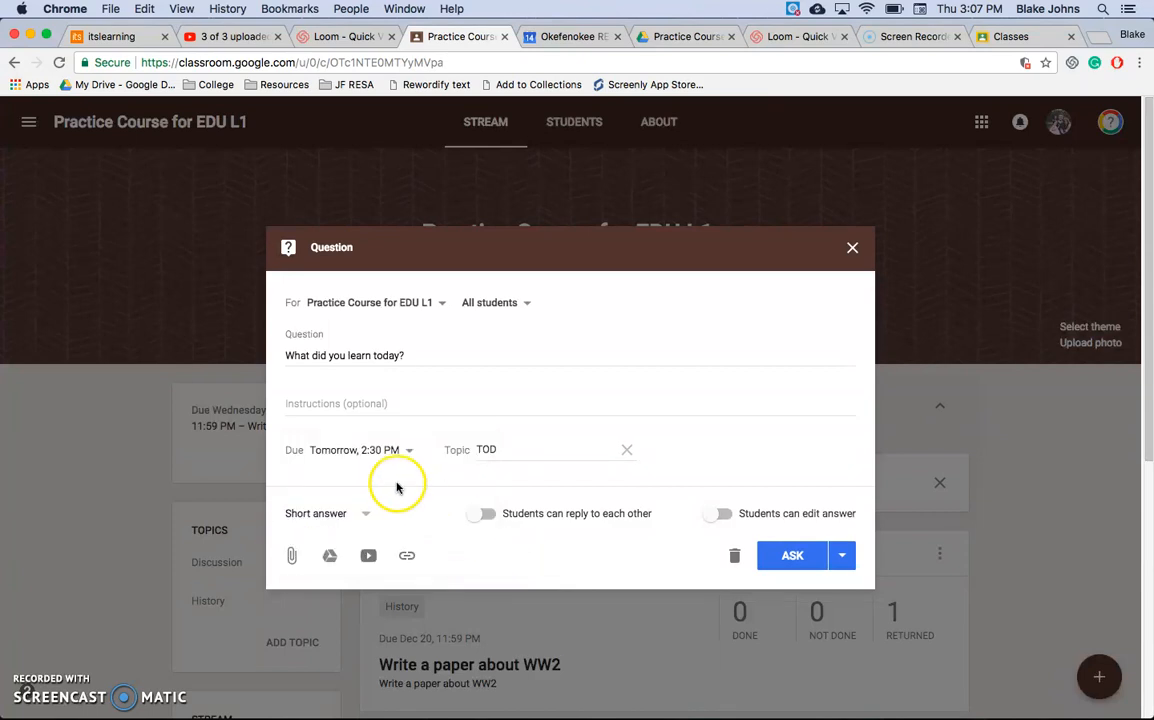
Step: Change the question's due date to Dec 14, 2017
left_click(385, 450)
left_click(373, 505)
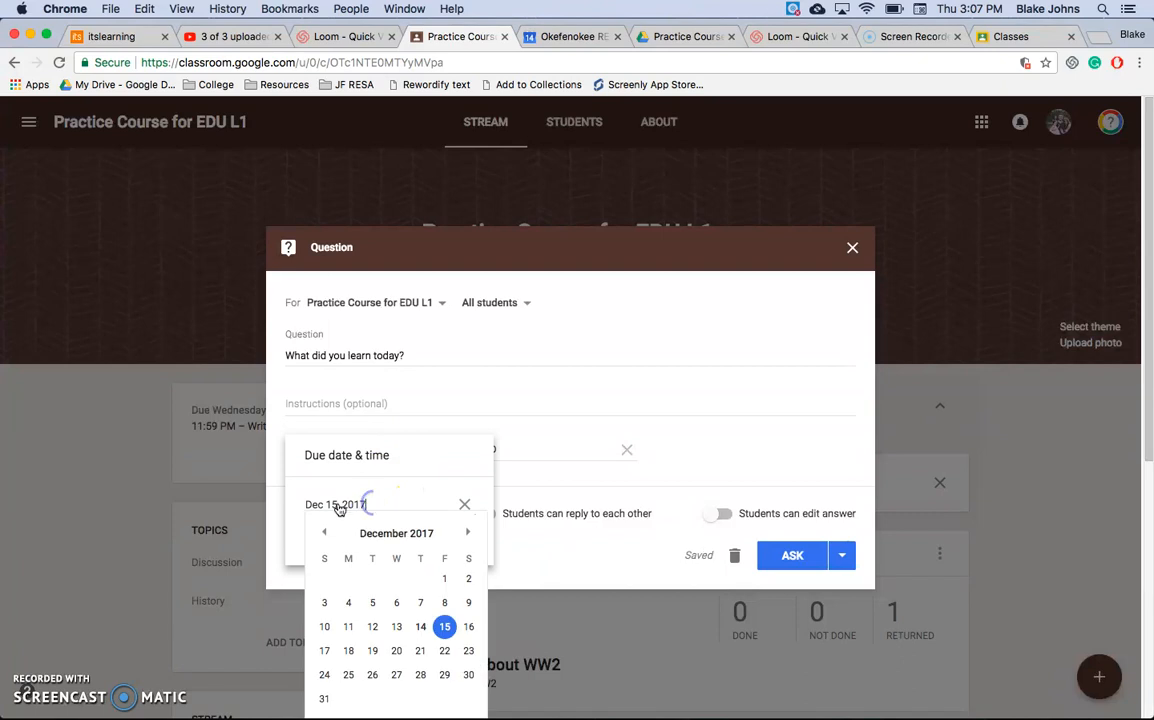
left_click(425, 625)
left_click(551, 543)
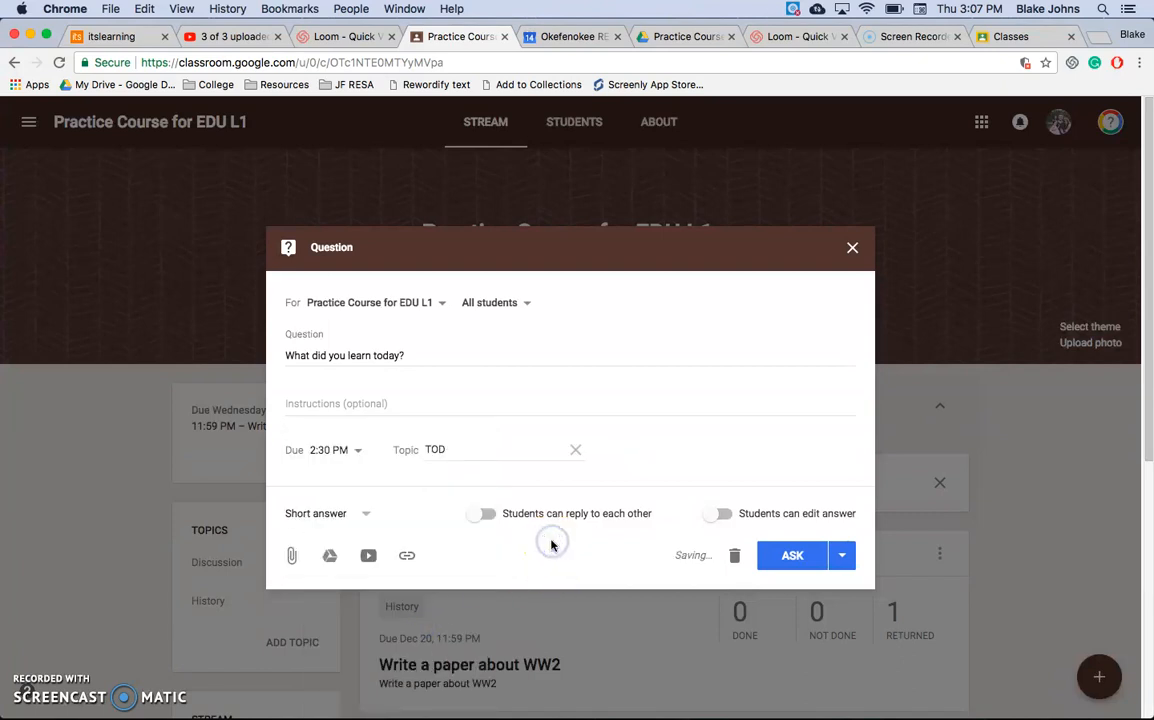
Step: Review the question's schedule and draft options, and ask it to the class immediately
left_click(842, 555)
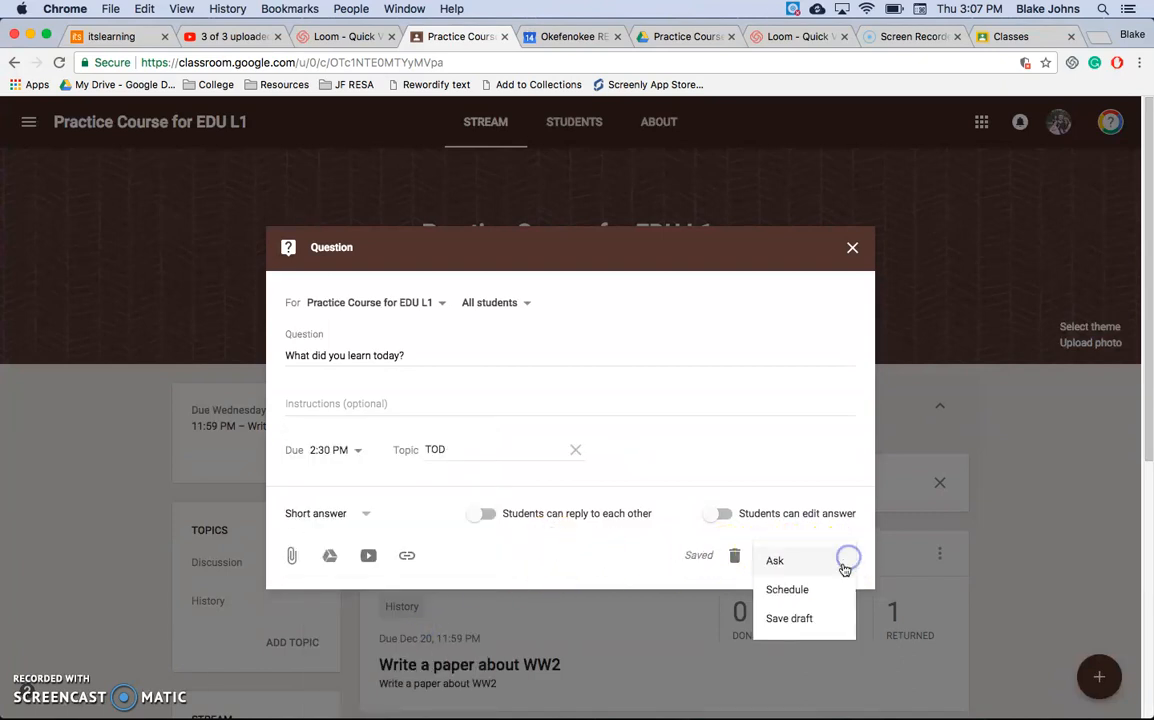
left_click(797, 604)
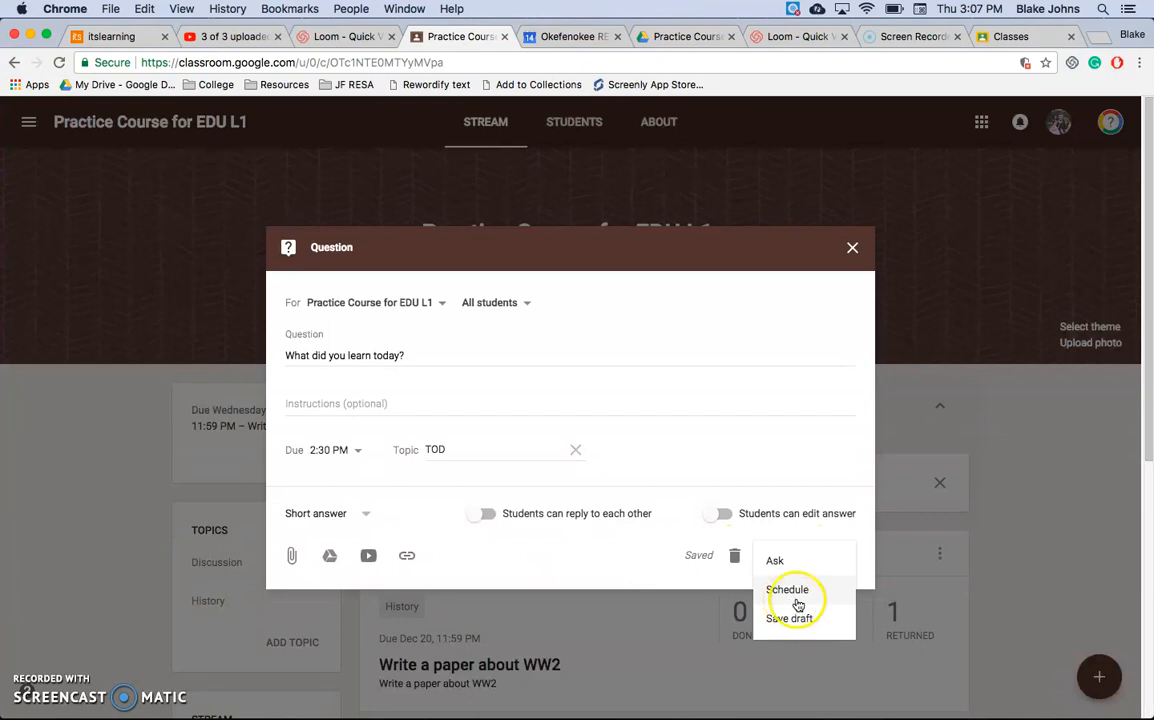
left_click(779, 562)
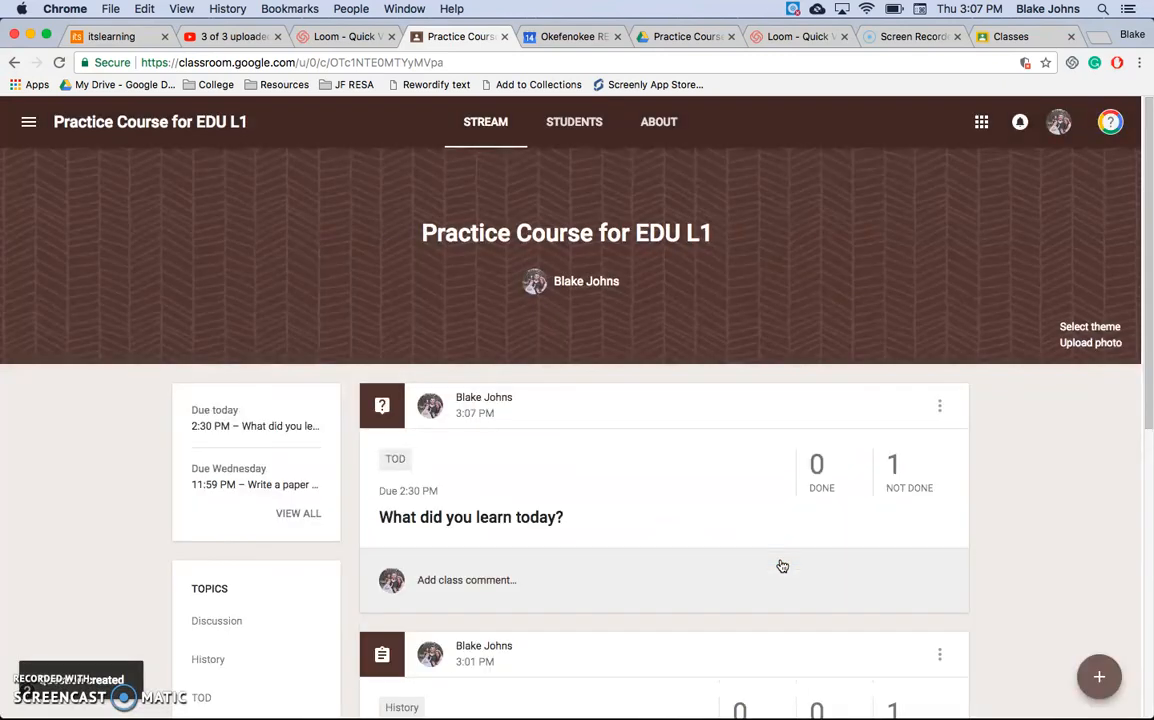
Step: View the student answers page for "What did you learn today?" and return to the class stream
left_click_drag(568, 528, 497, 526)
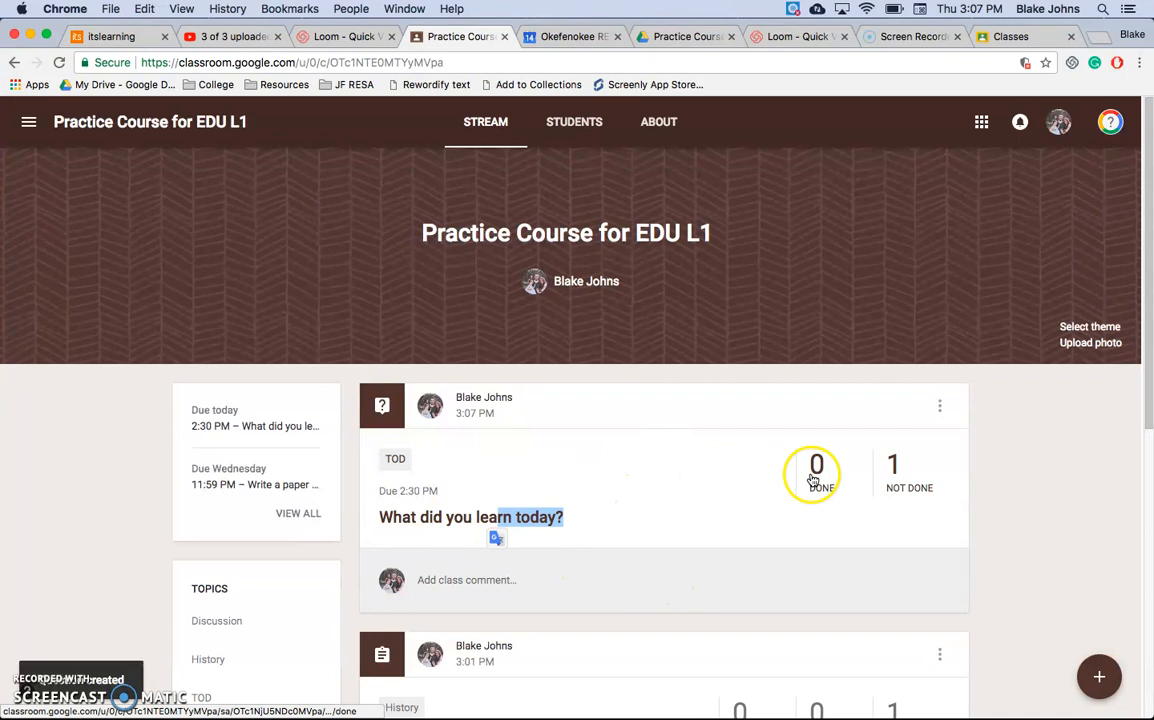
left_click(433, 518)
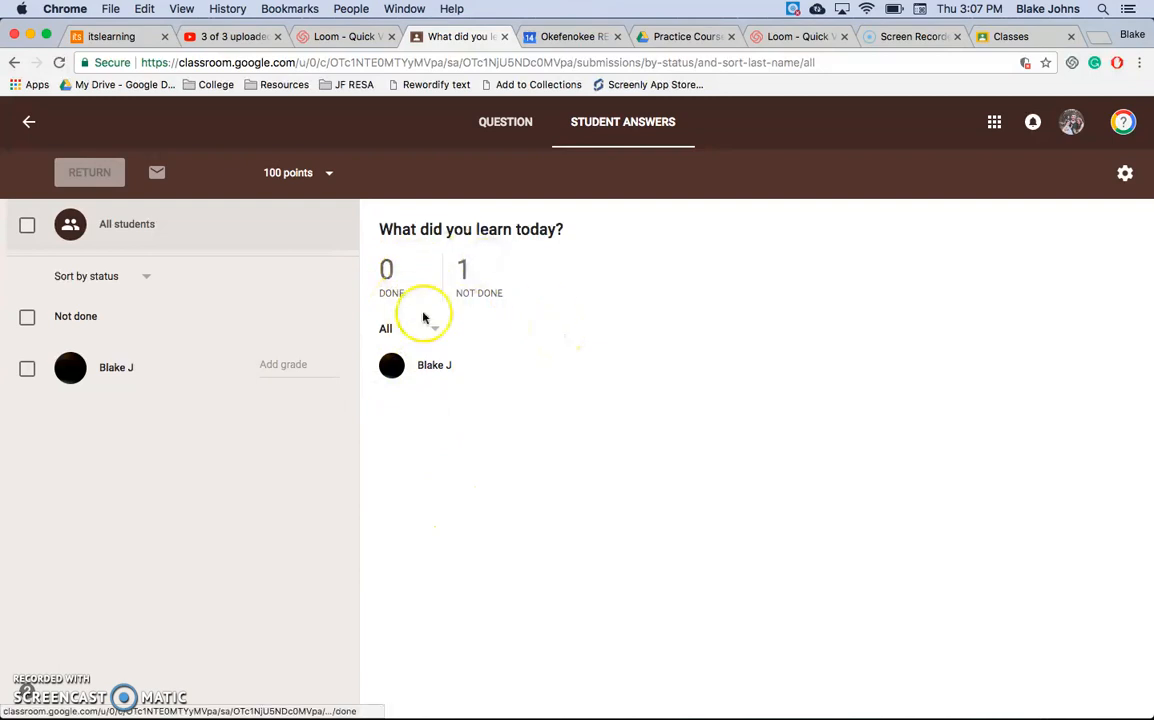
left_click(29, 122)
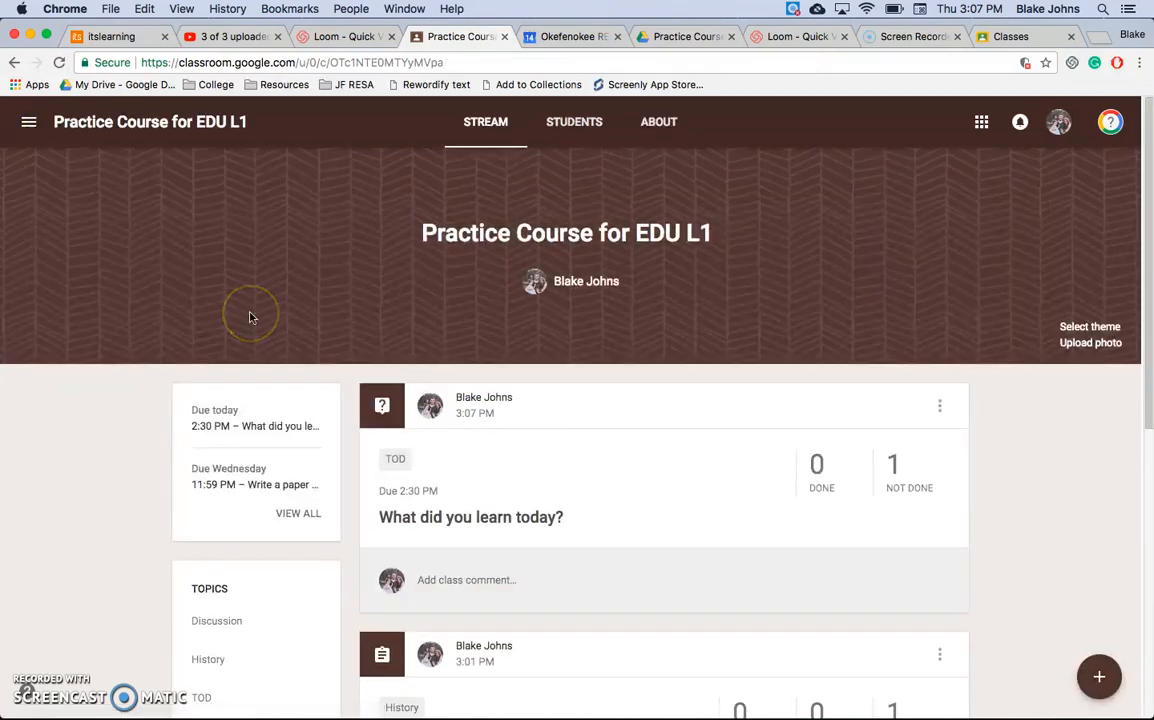
Step: Filter the class stream by the History topic, then return to the full stream and look through its posts
scroll(309, 393, "down", 3)
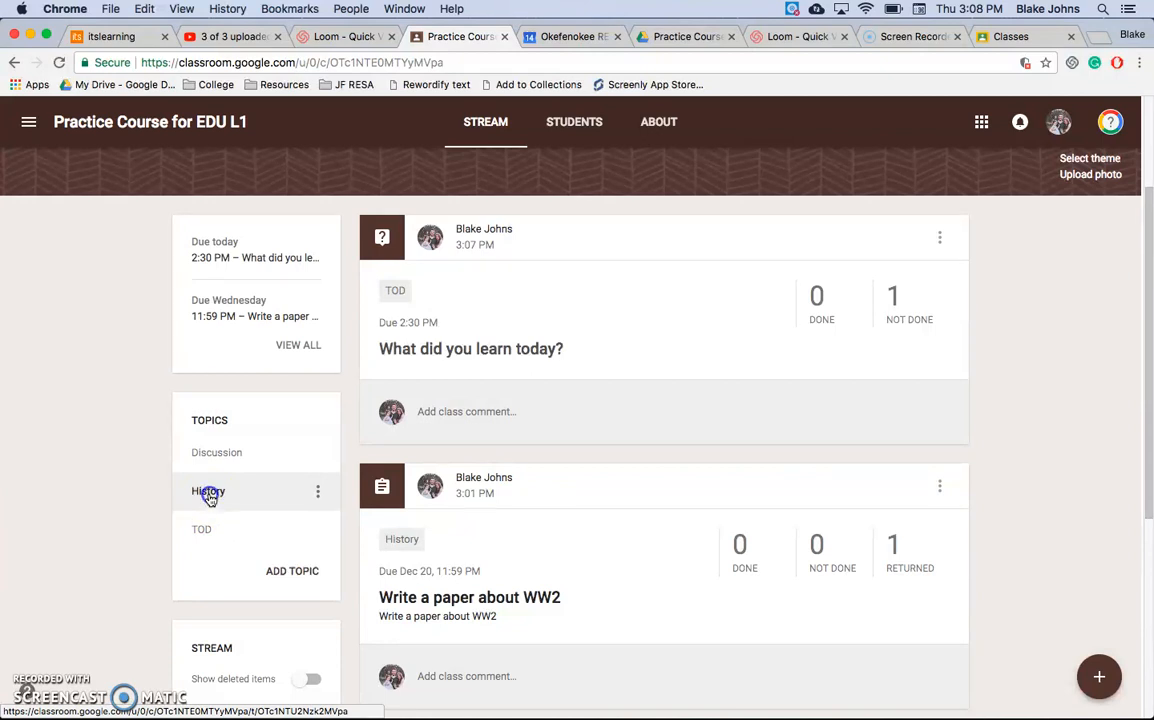
left_click(209, 493)
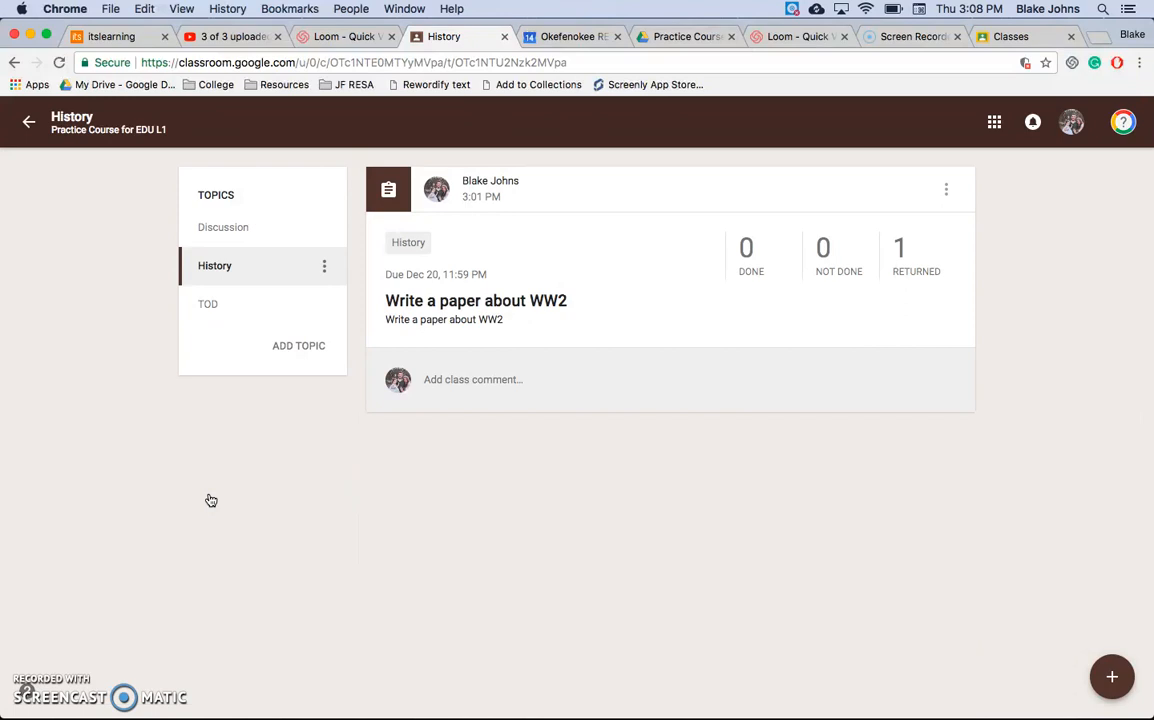
left_click(30, 126)
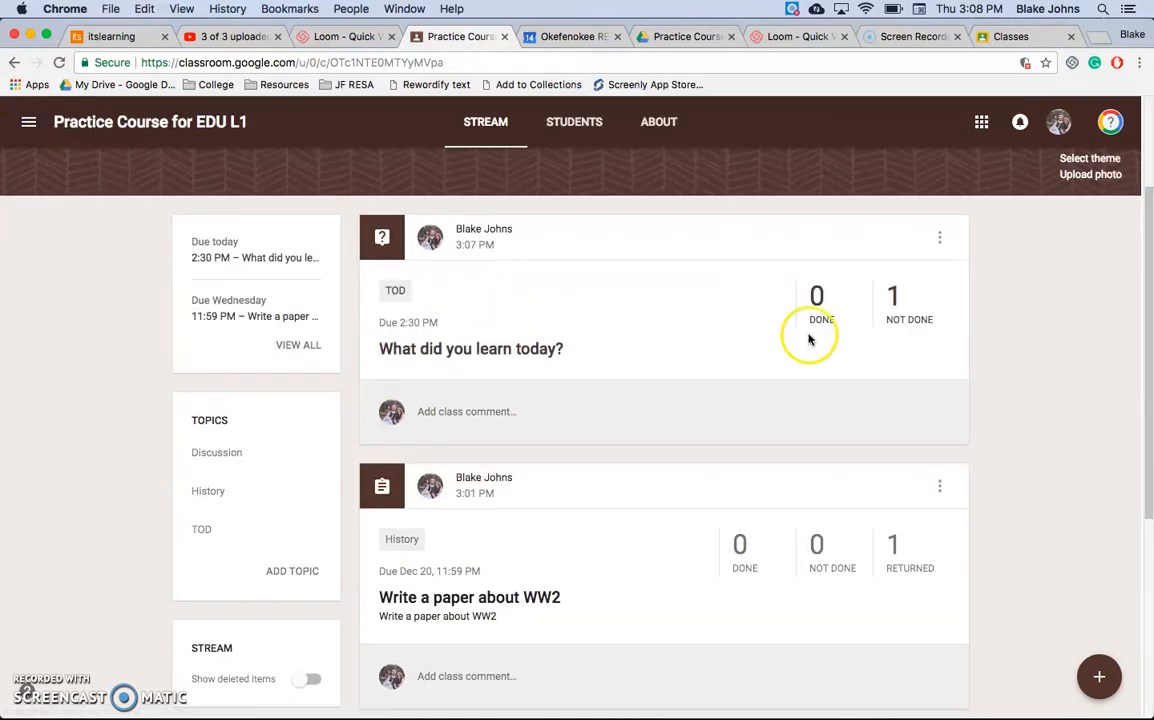
scroll(677, 317, "down", 4)
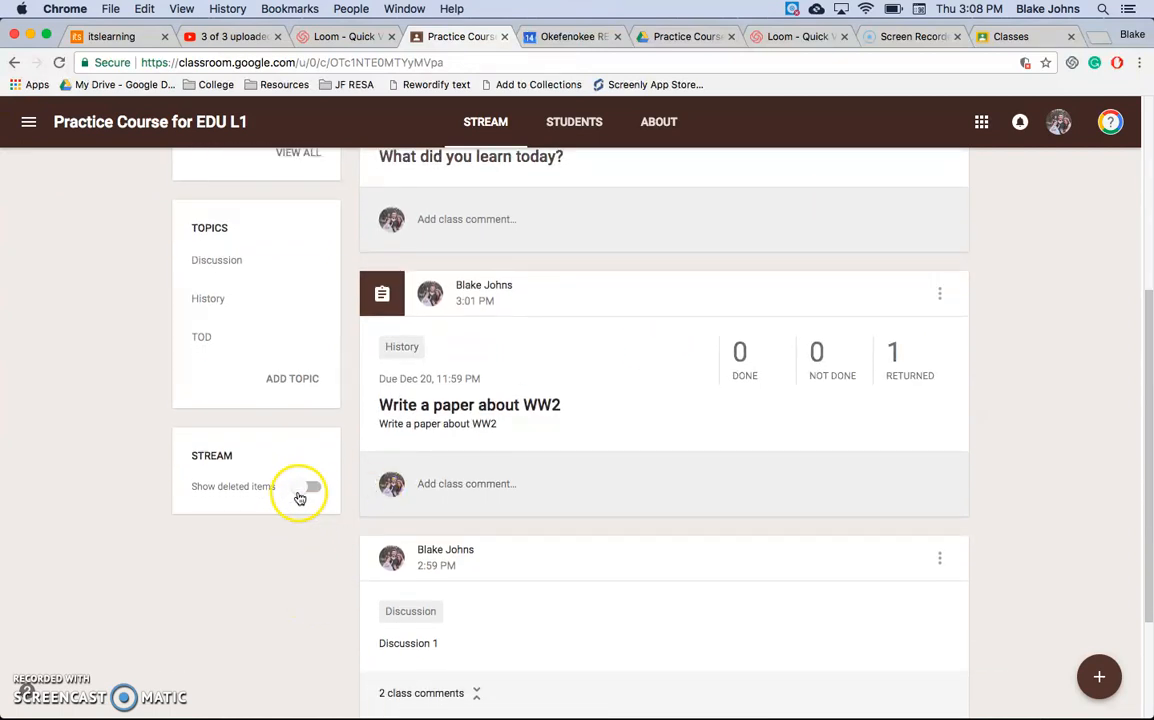
scroll(312, 525, "down", 4)
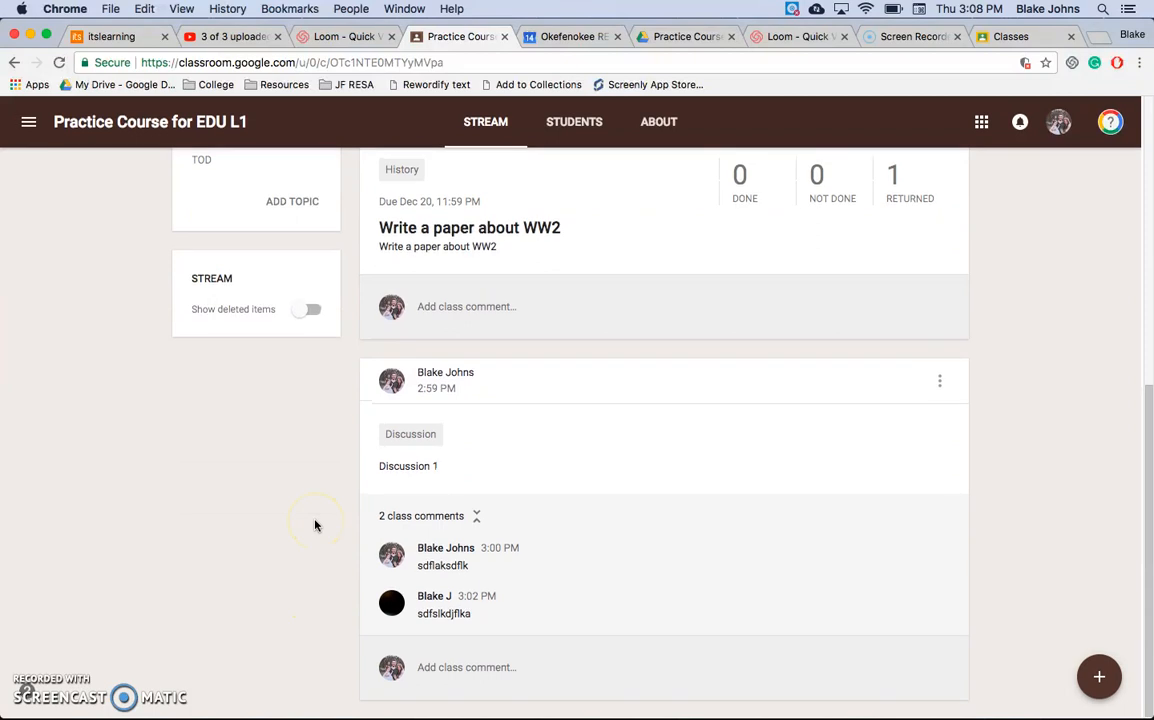
scroll(314, 525, "up", 9)
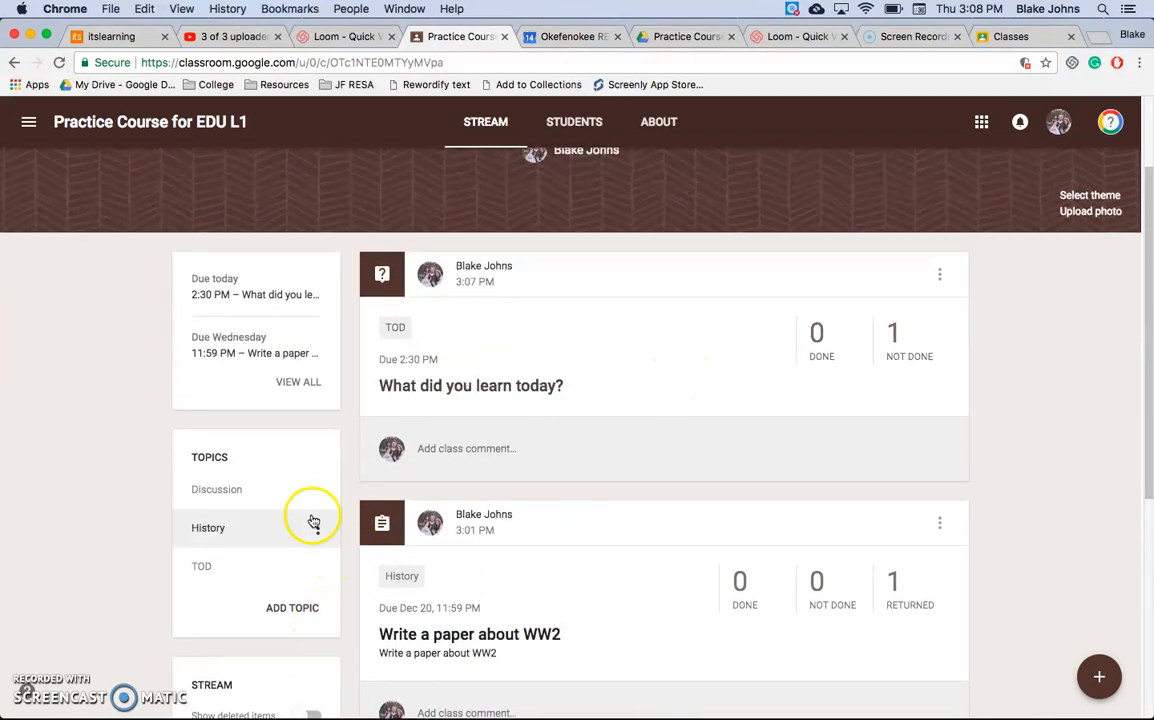
Step: Open the class's student list, select the only student and examine the available student actions and guardian column
left_click(584, 122)
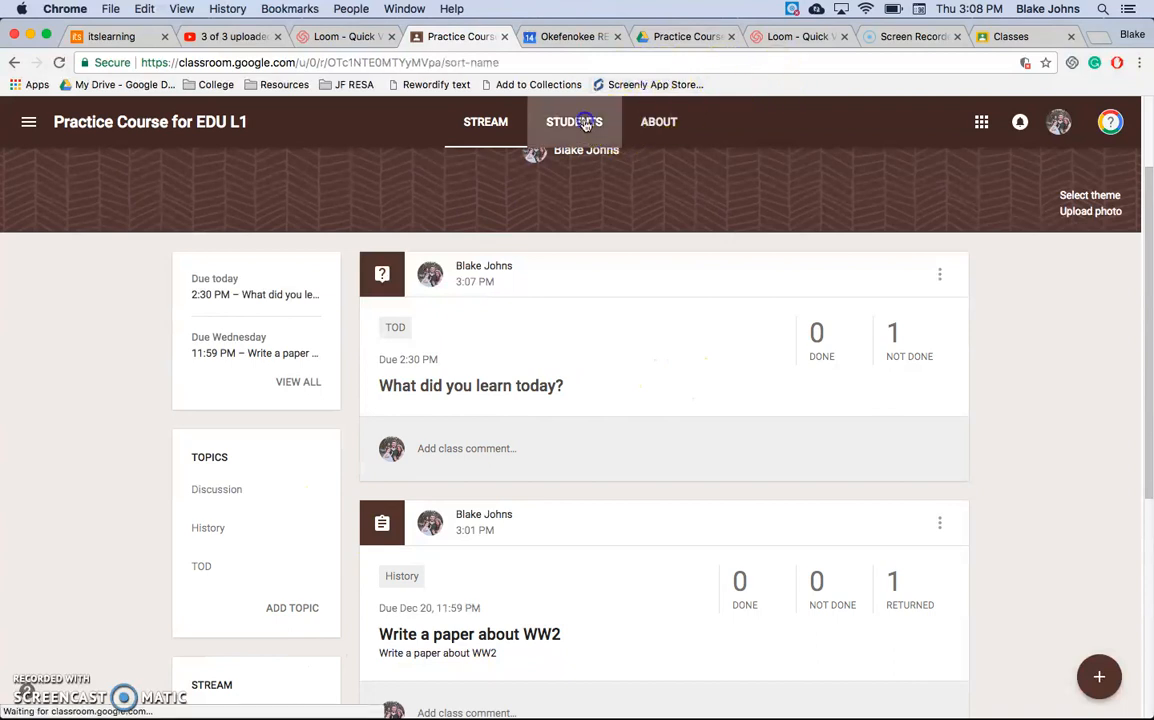
left_click(207, 330)
left_click(750, 478)
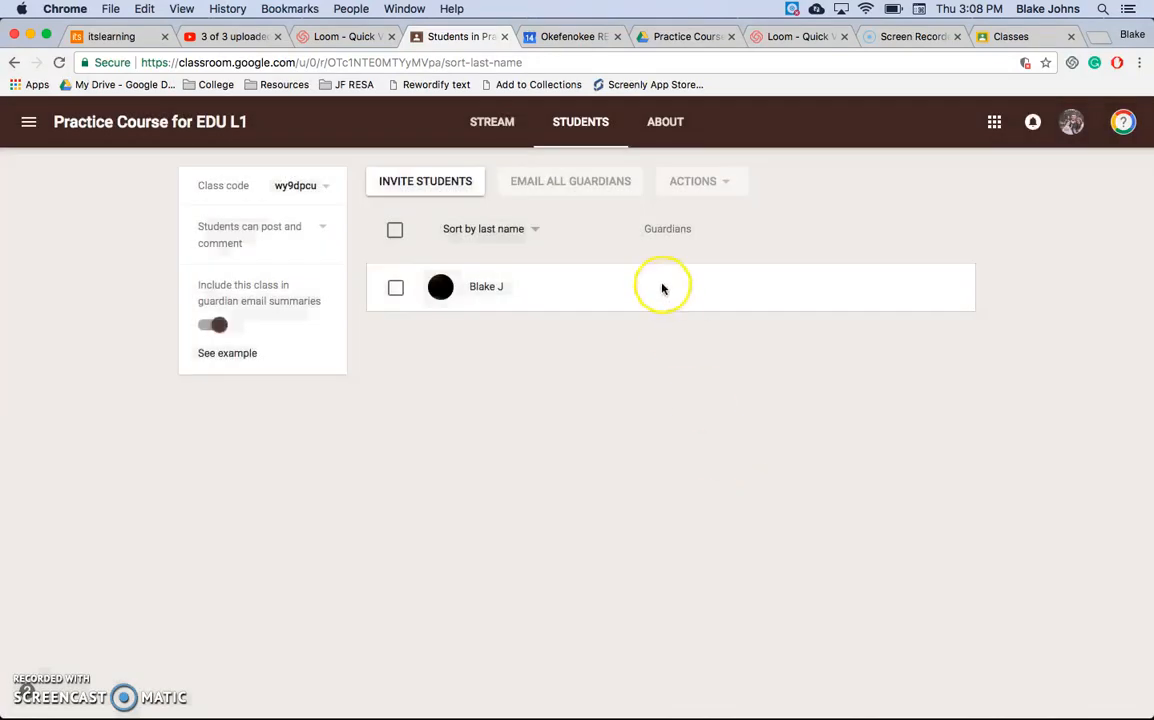
left_click(395, 287)
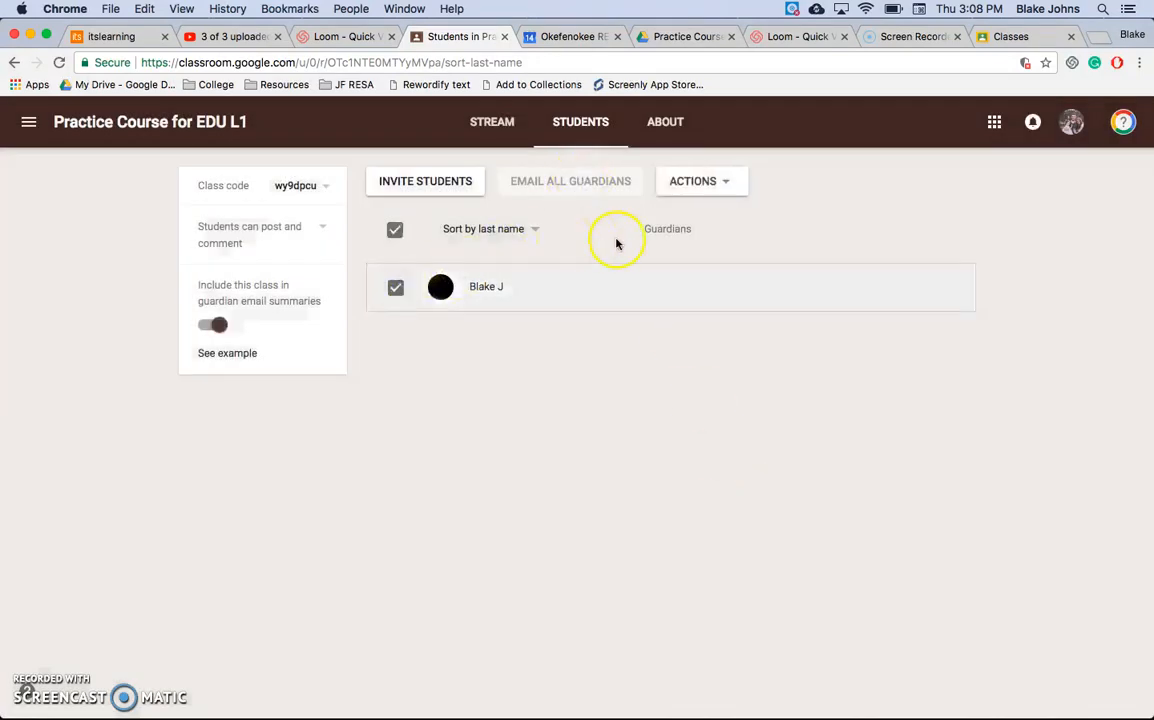
left_click(690, 191)
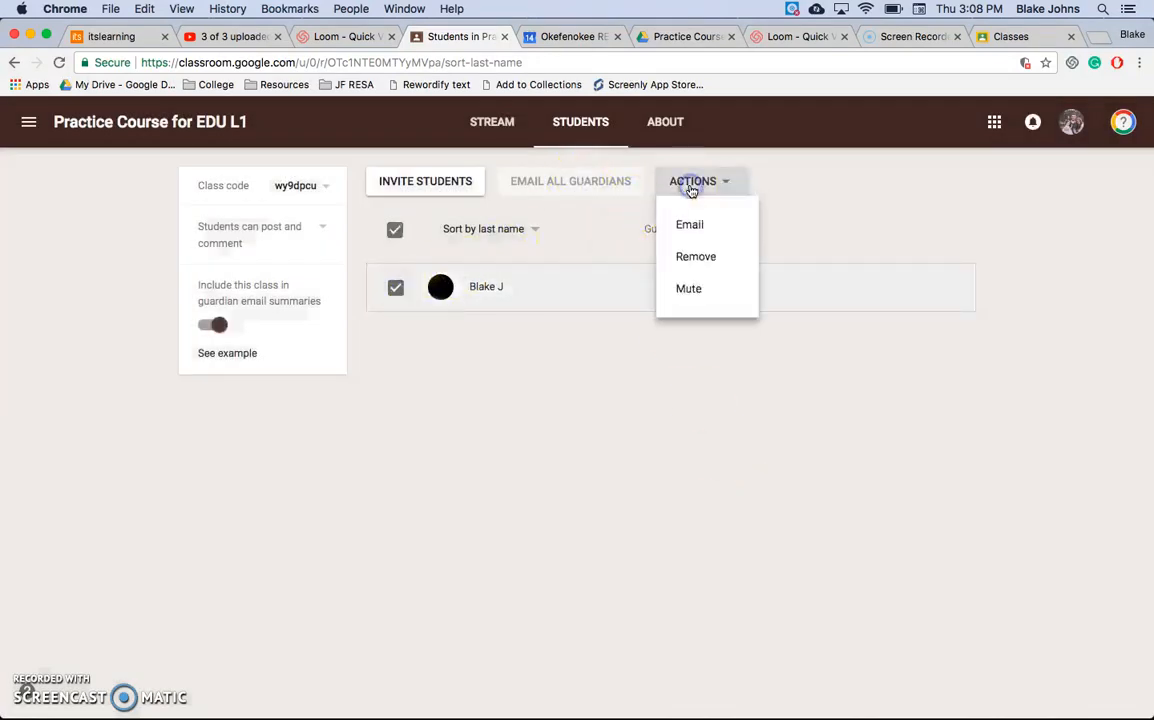
left_click(495, 182)
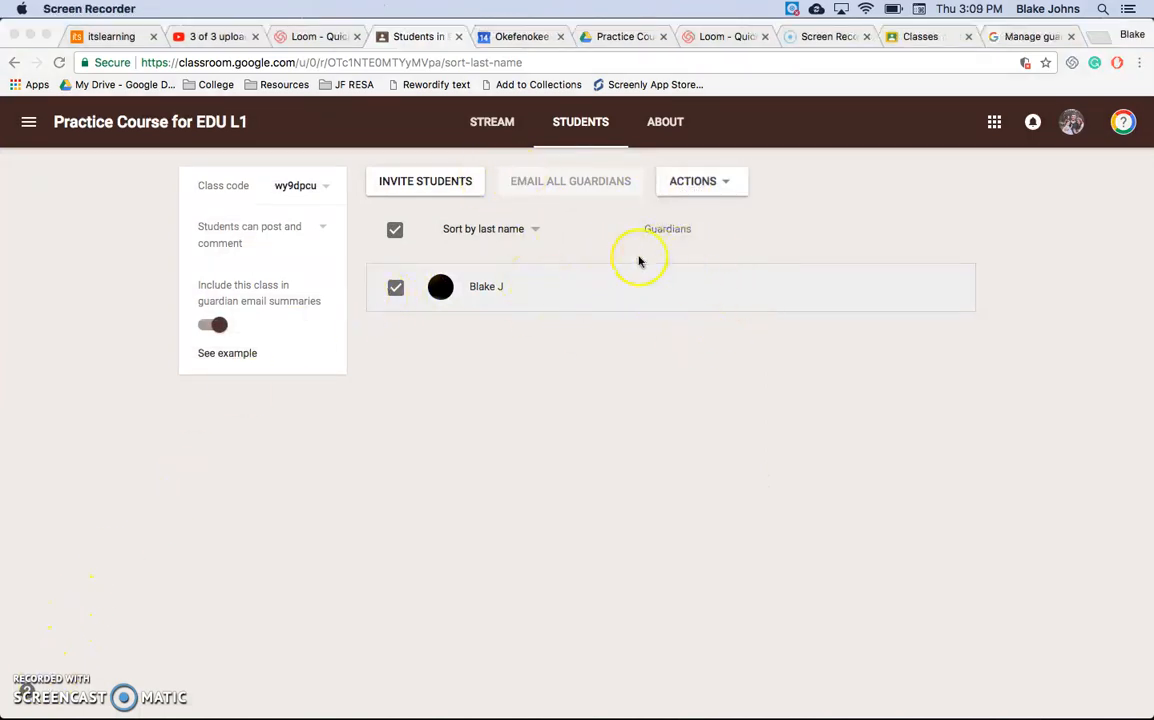
left_click(672, 295)
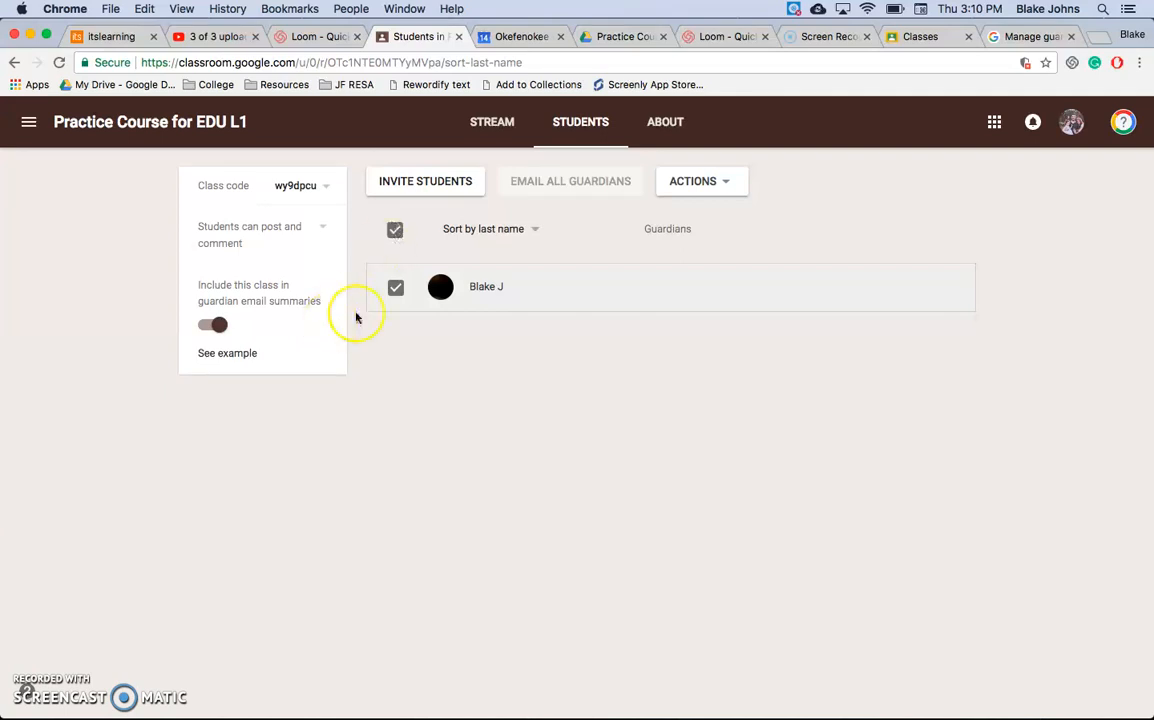
Step: Open the student's work overview and examine it by the Turned in, Returned with grade and Missing filters
left_click(489, 288)
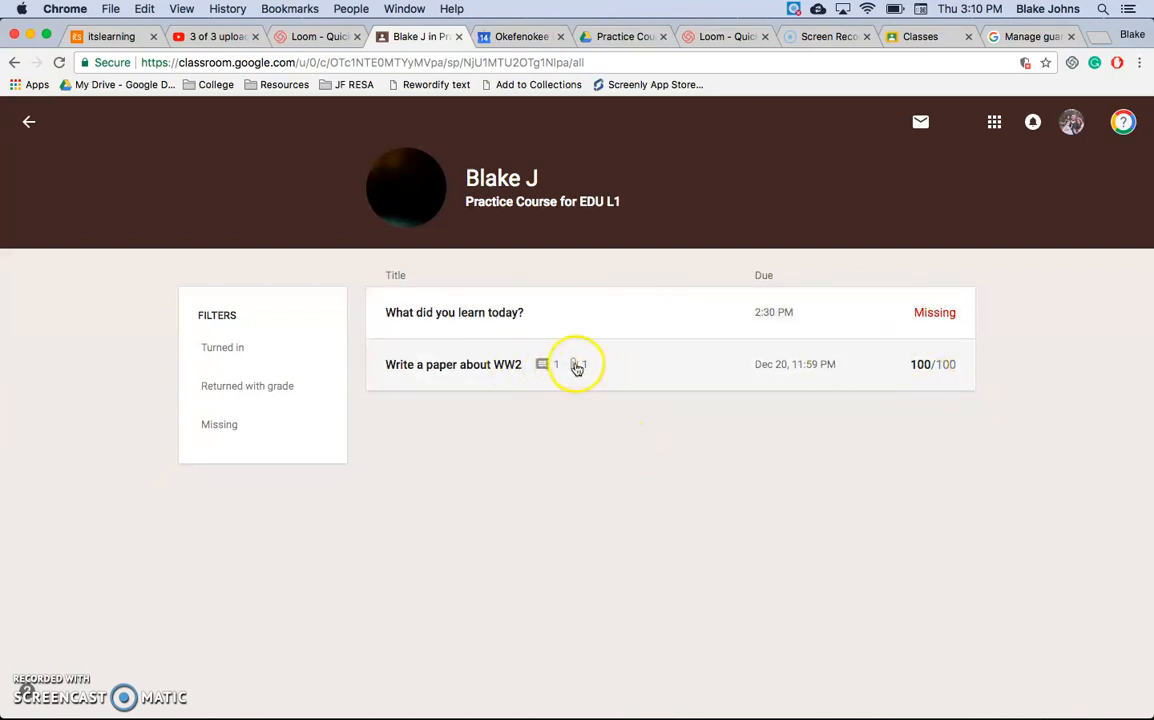
left_click(228, 350)
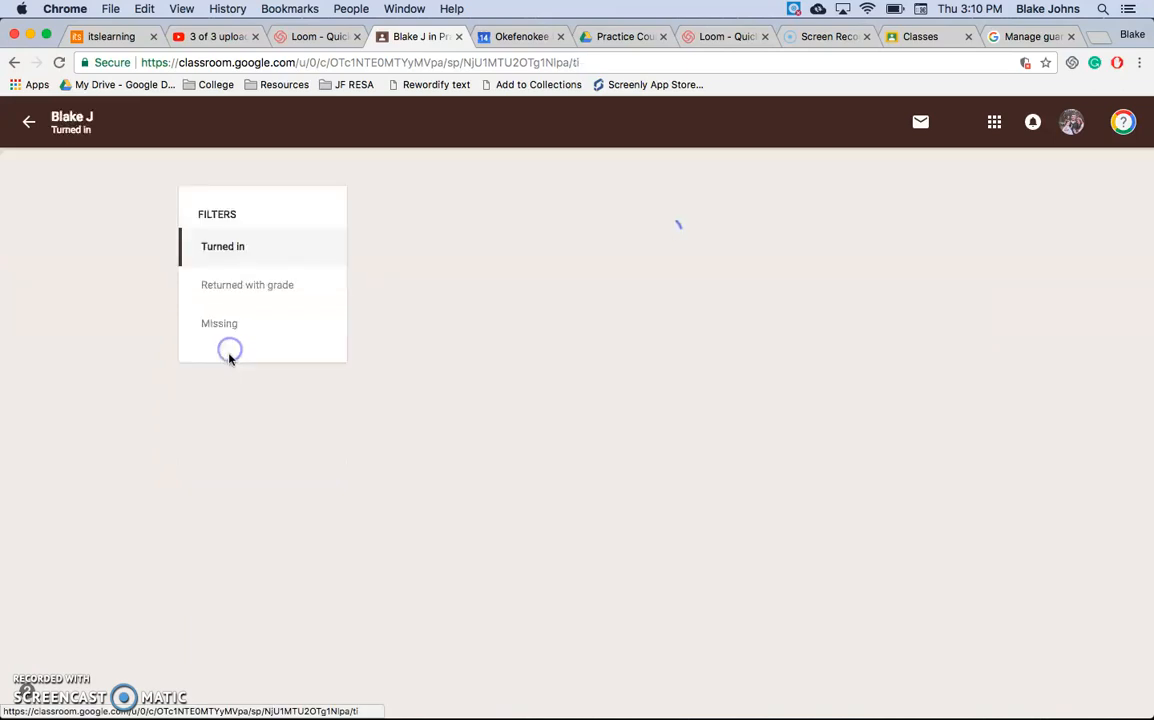
left_click(263, 287)
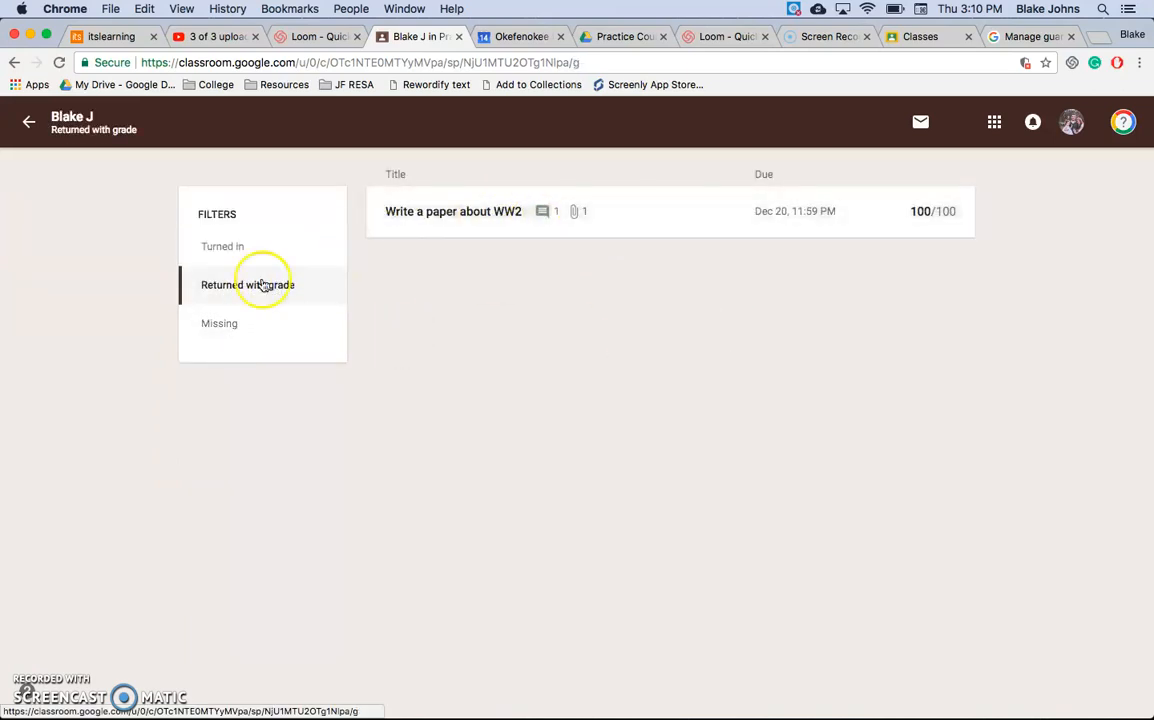
left_click(221, 324)
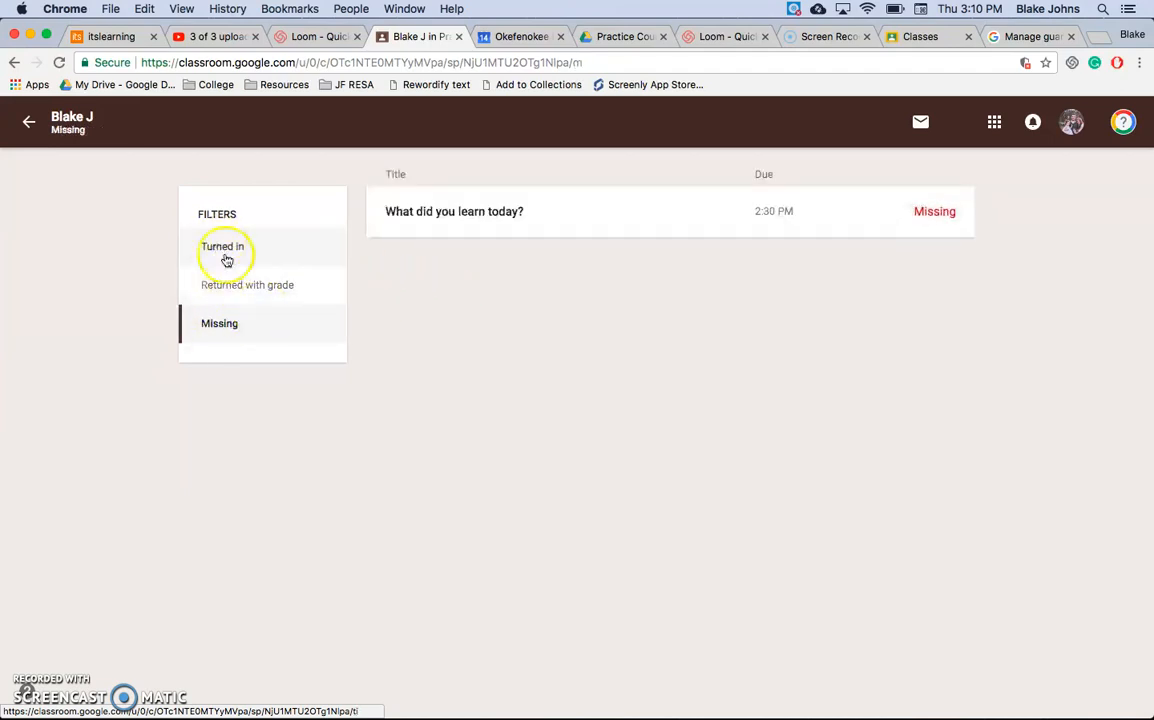
left_click(228, 257)
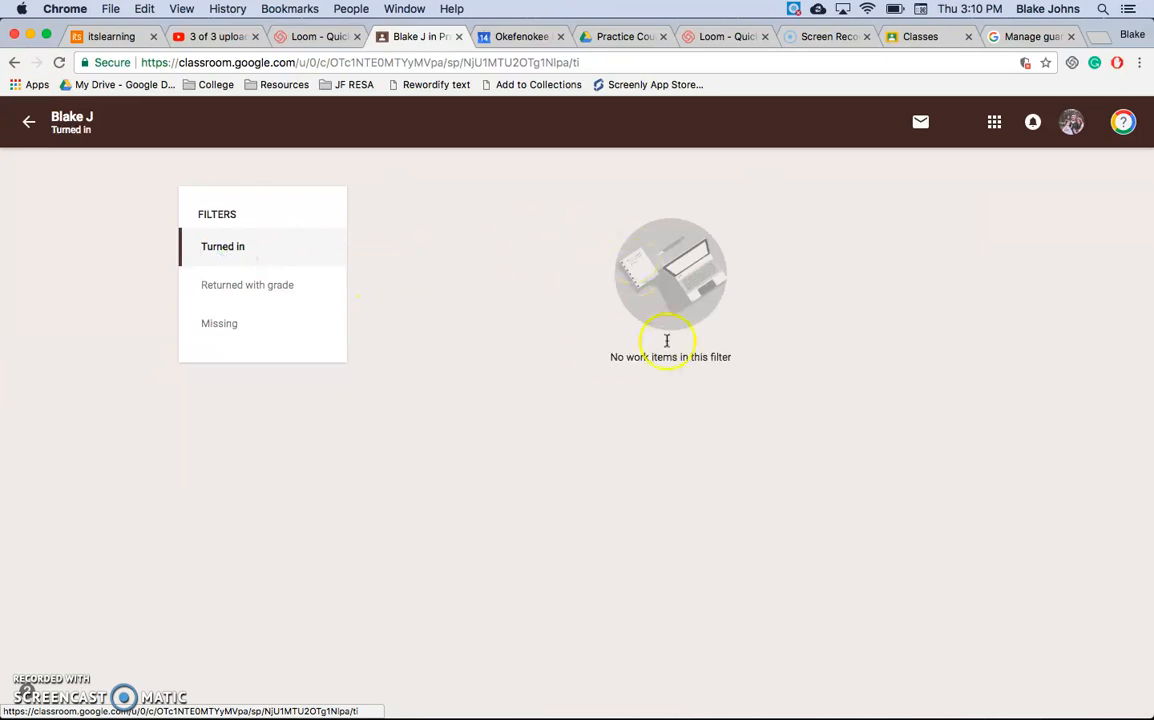
left_click(283, 288)
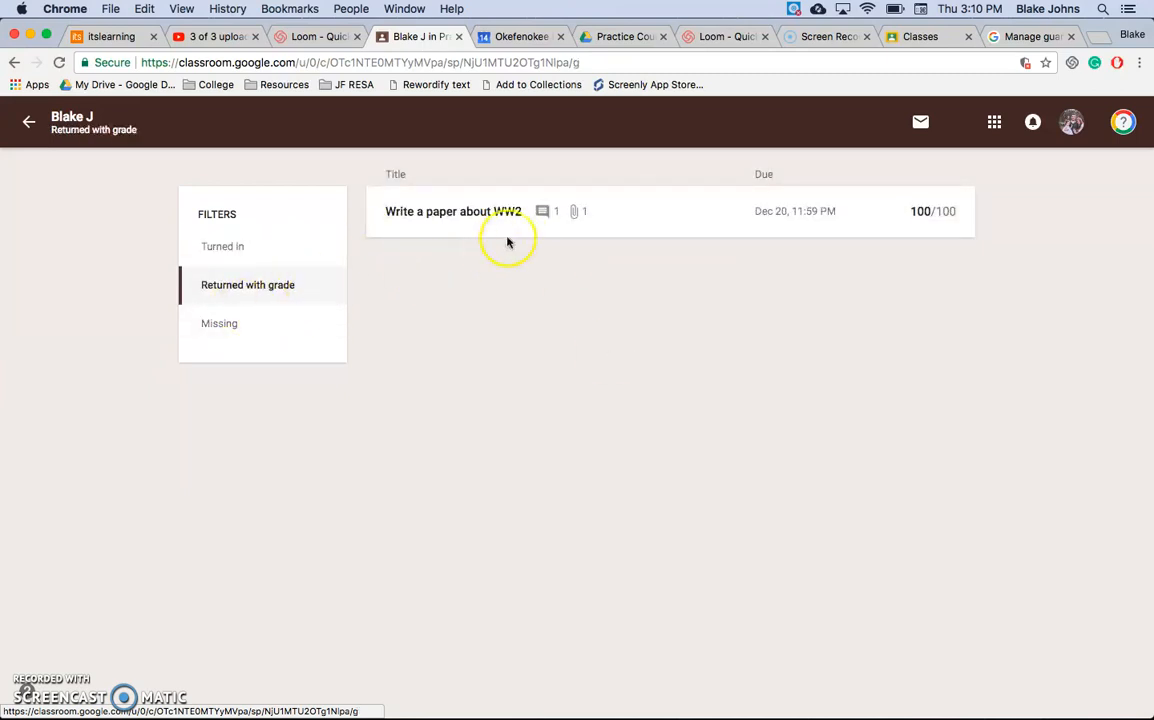
left_click(206, 326)
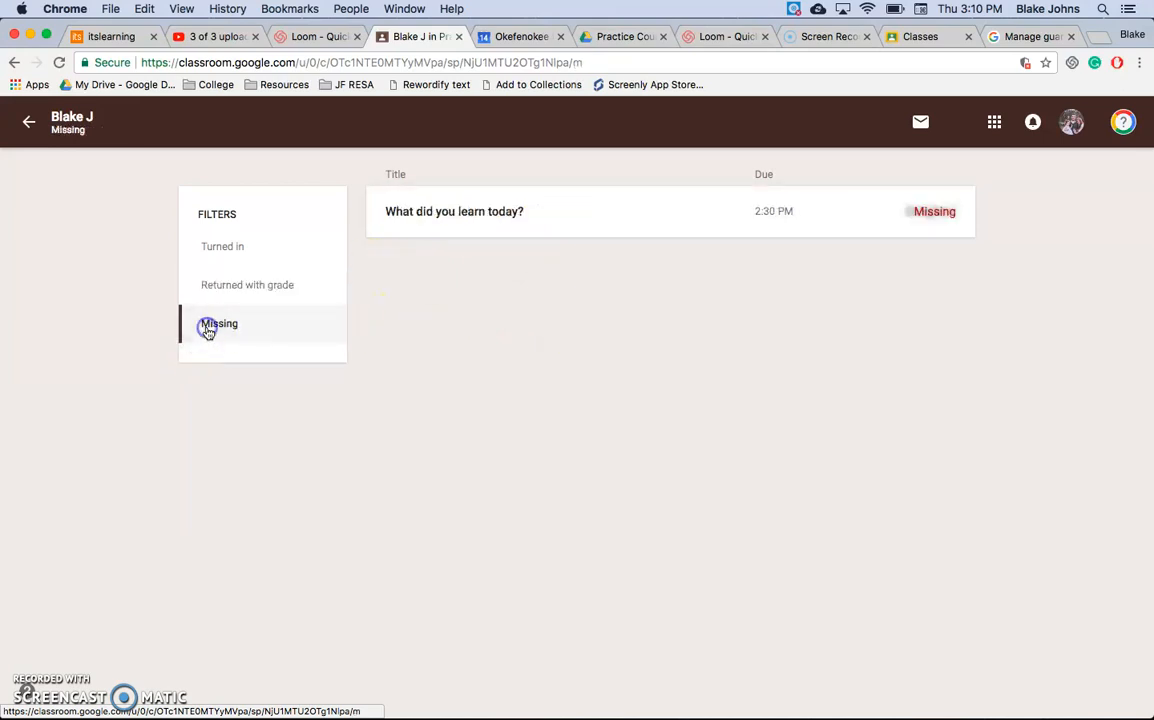